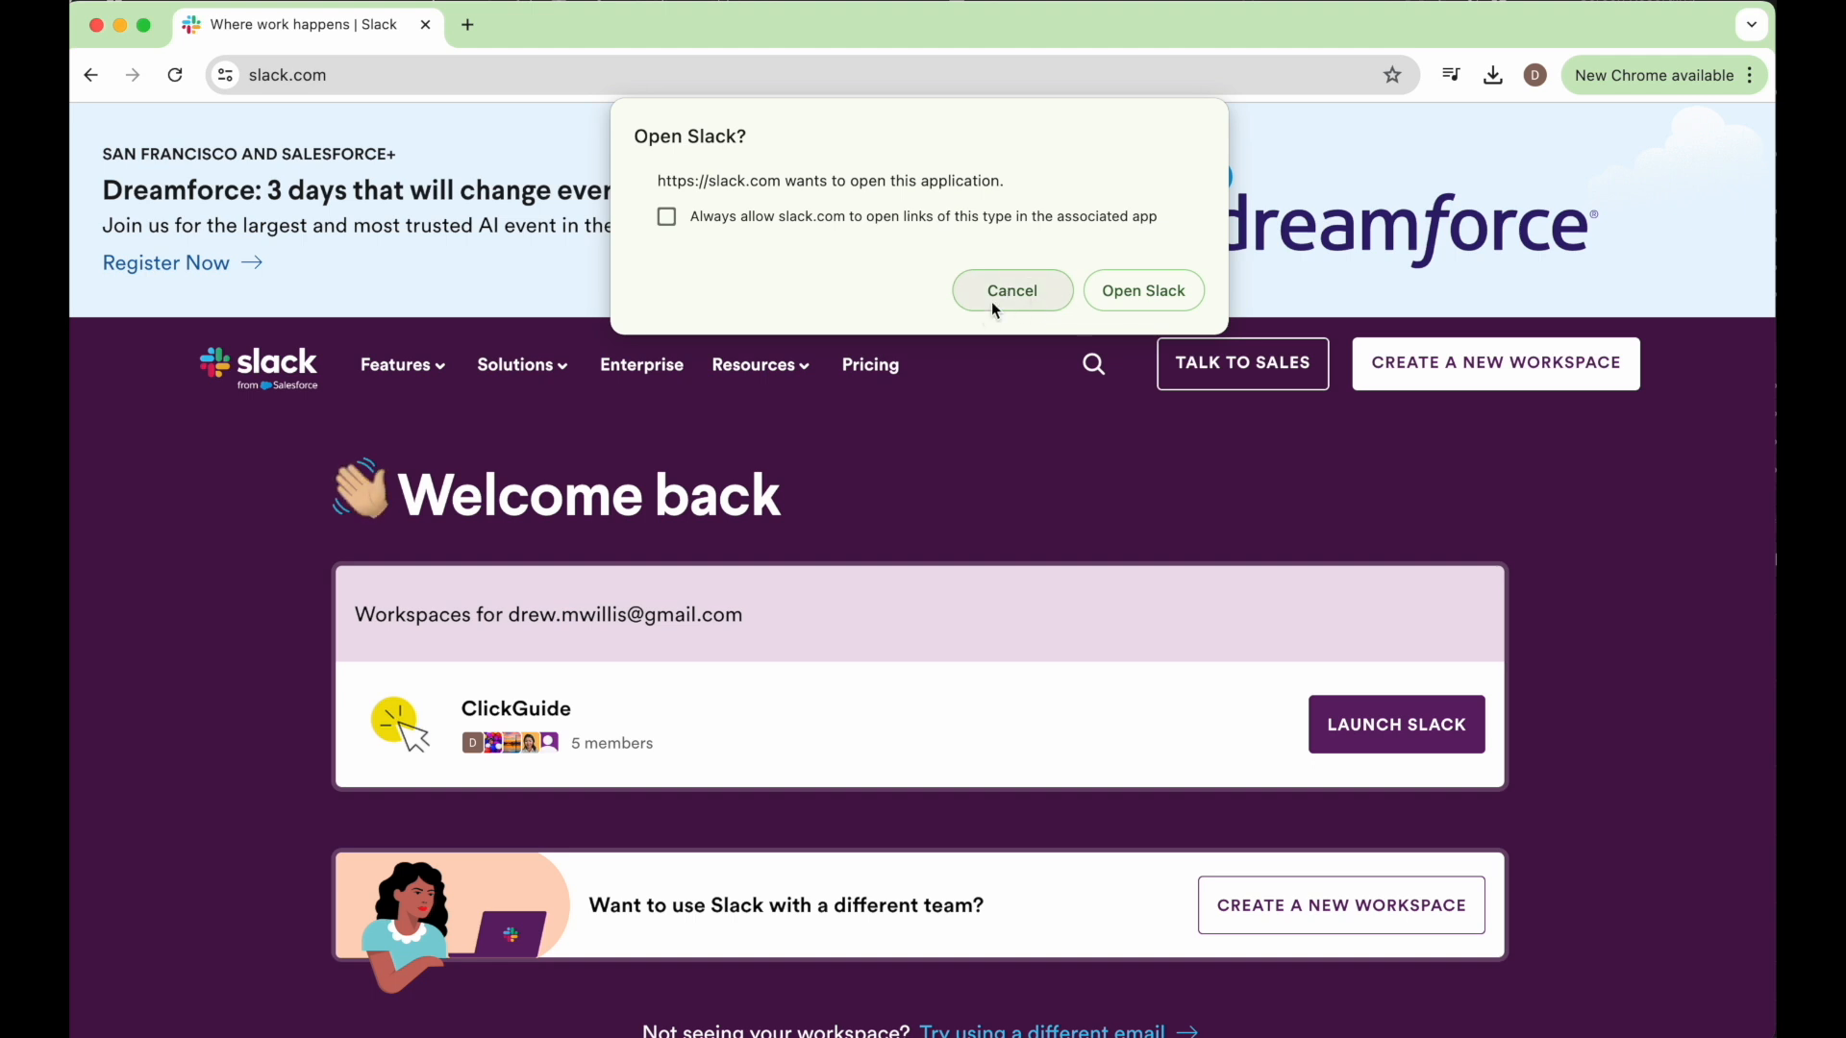
Dismiss the desktop app prompt and start creating a new workspace, continuing with the Google account.
left_click(1003, 293)
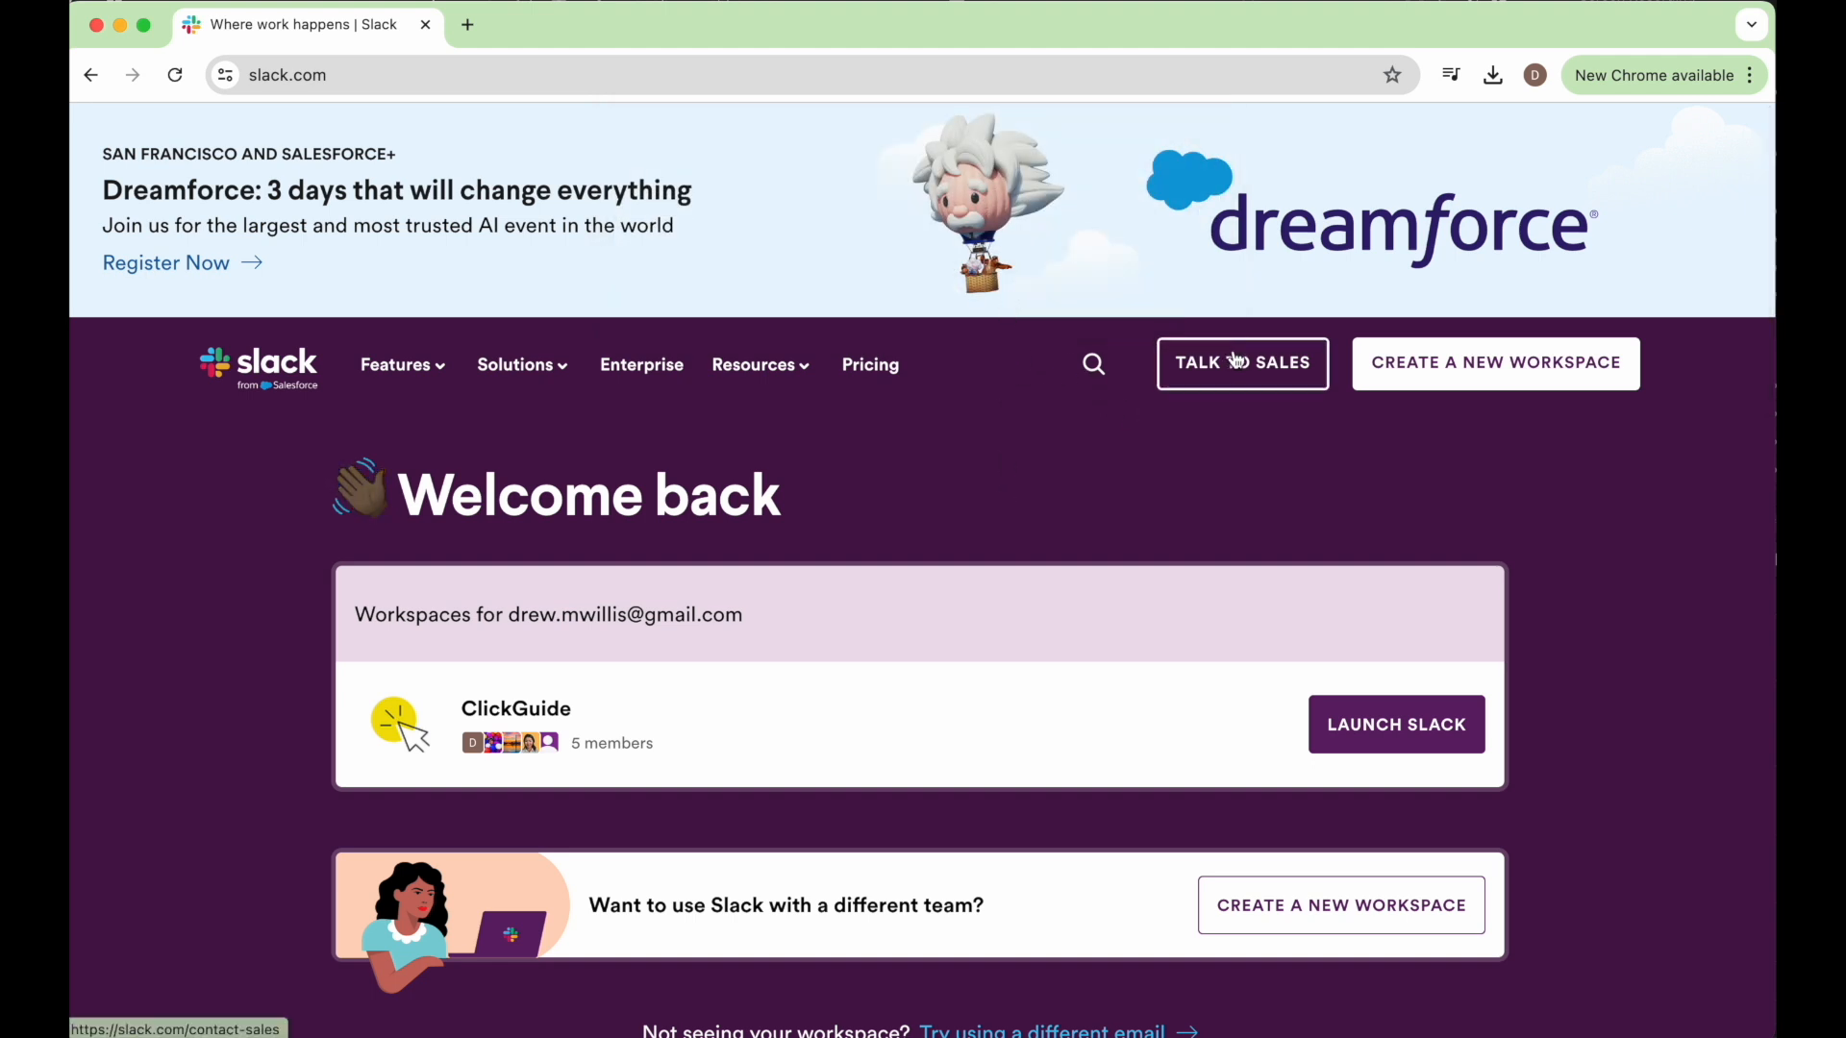
left_click(1438, 379)
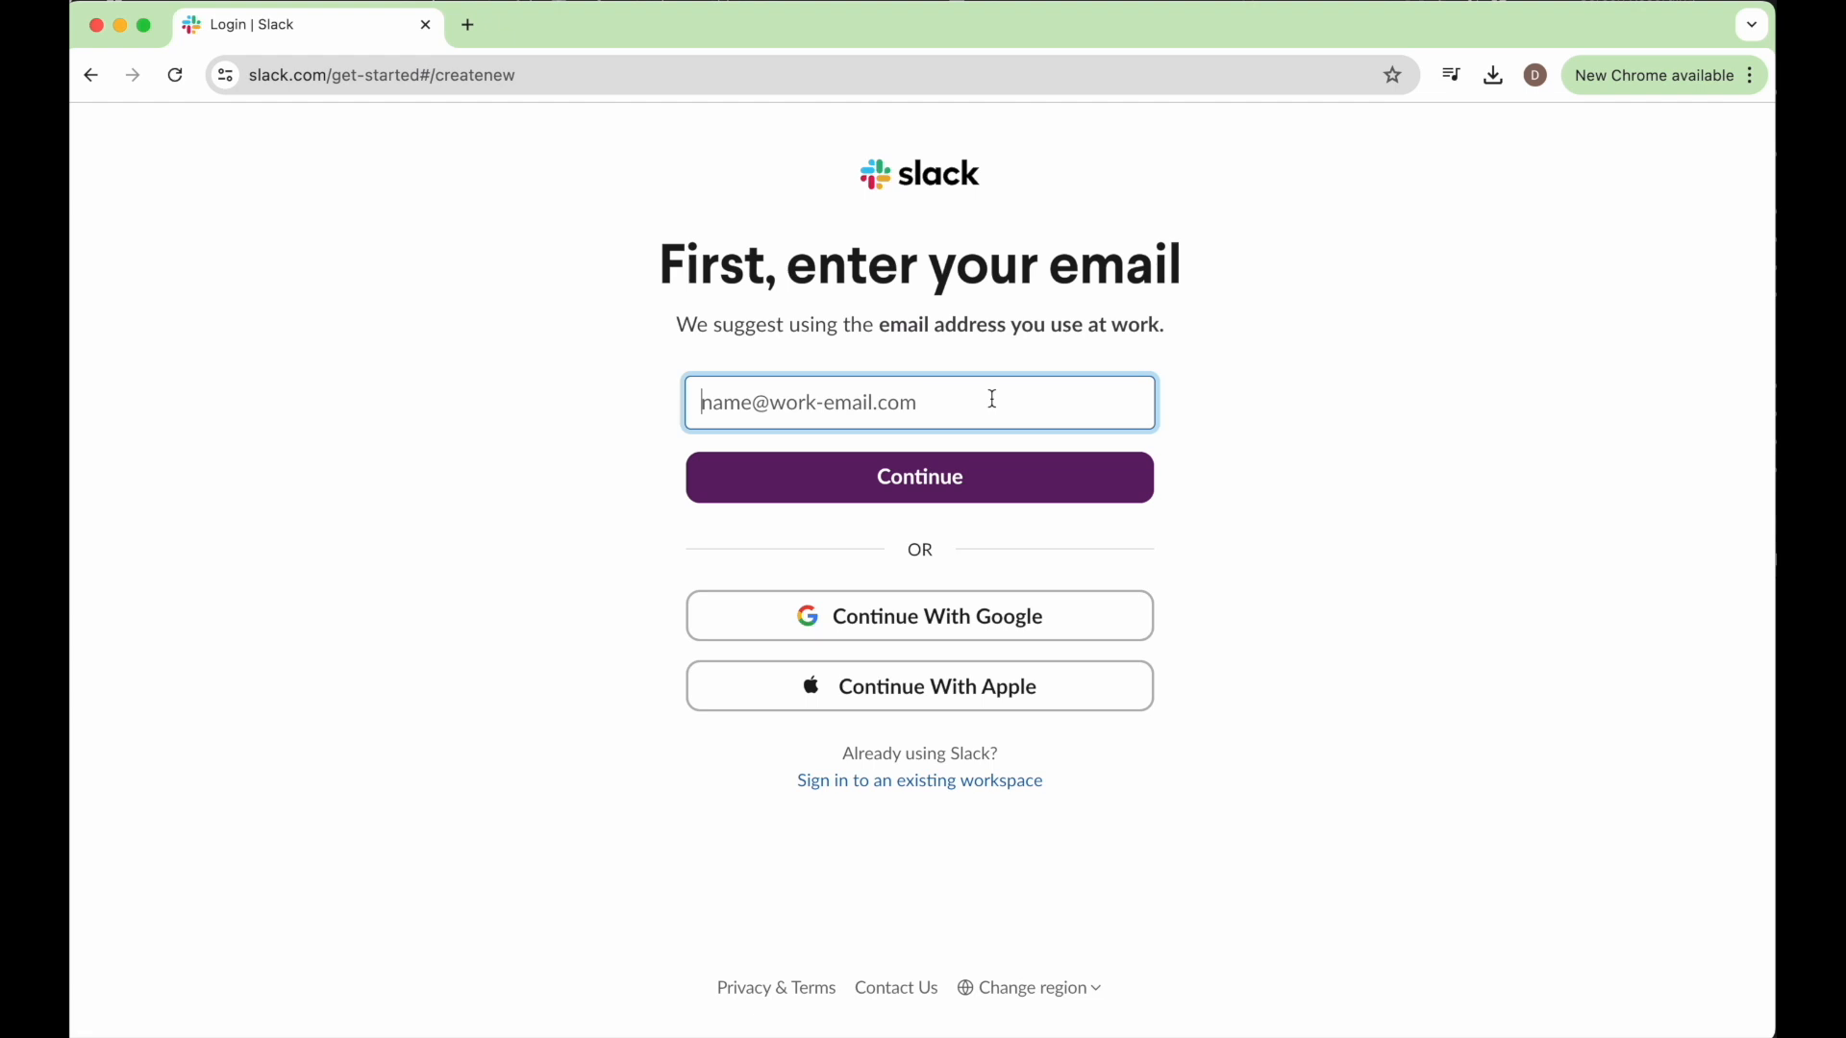
left_click(955, 630)
left_click(1135, 705)
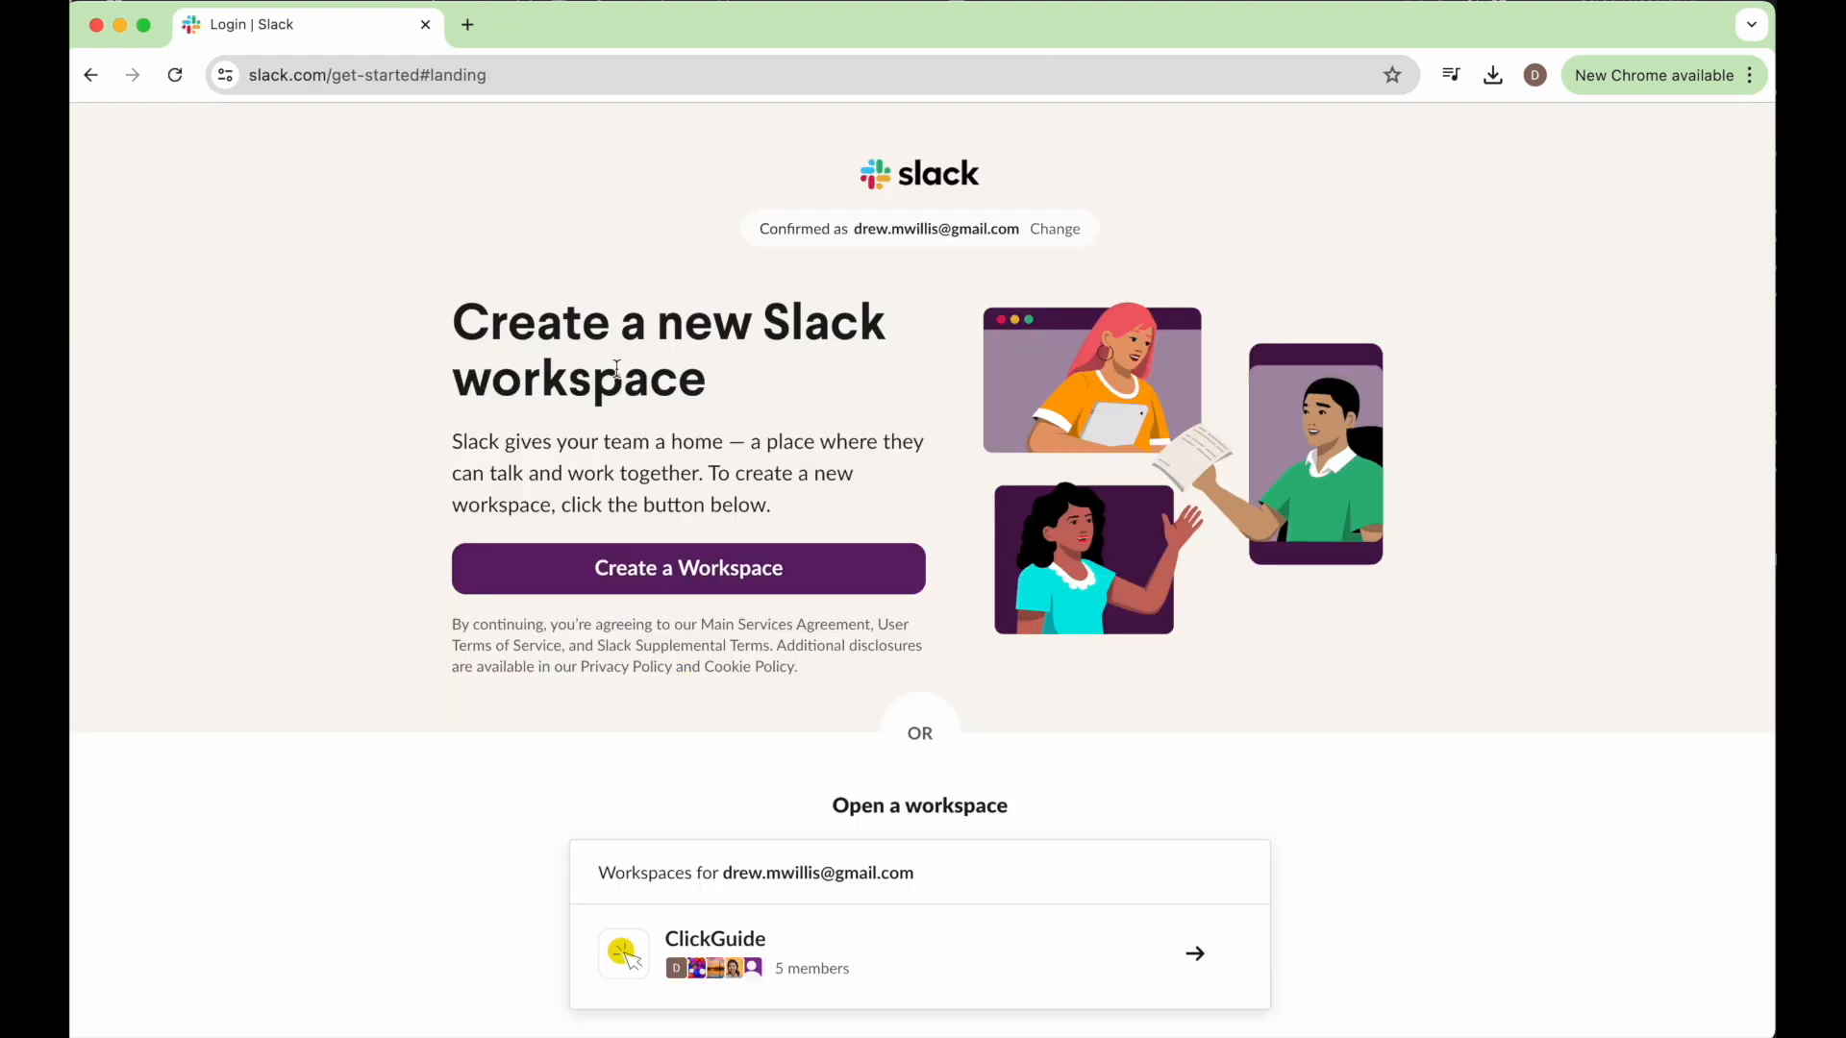
left_click(647, 575)
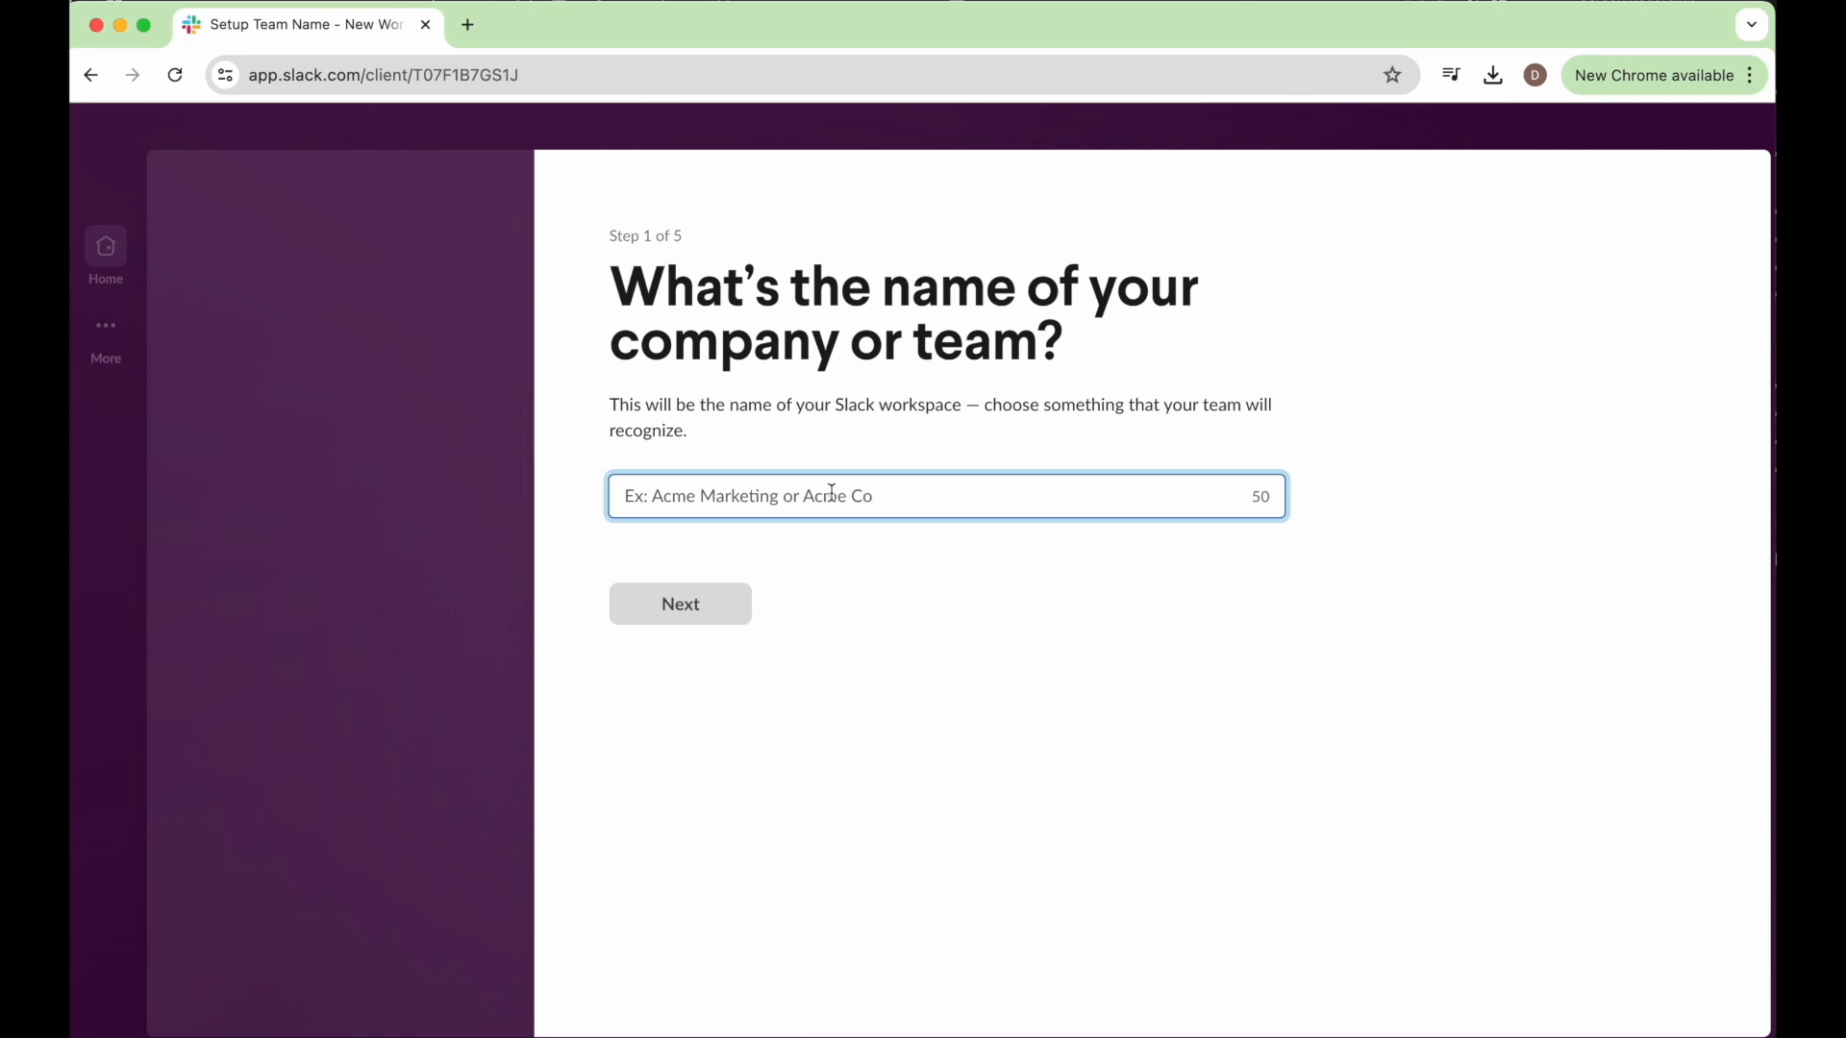
Name the workspace "Willis Produciton" and accept the prefilled profile name and photo.
type("Willis P")
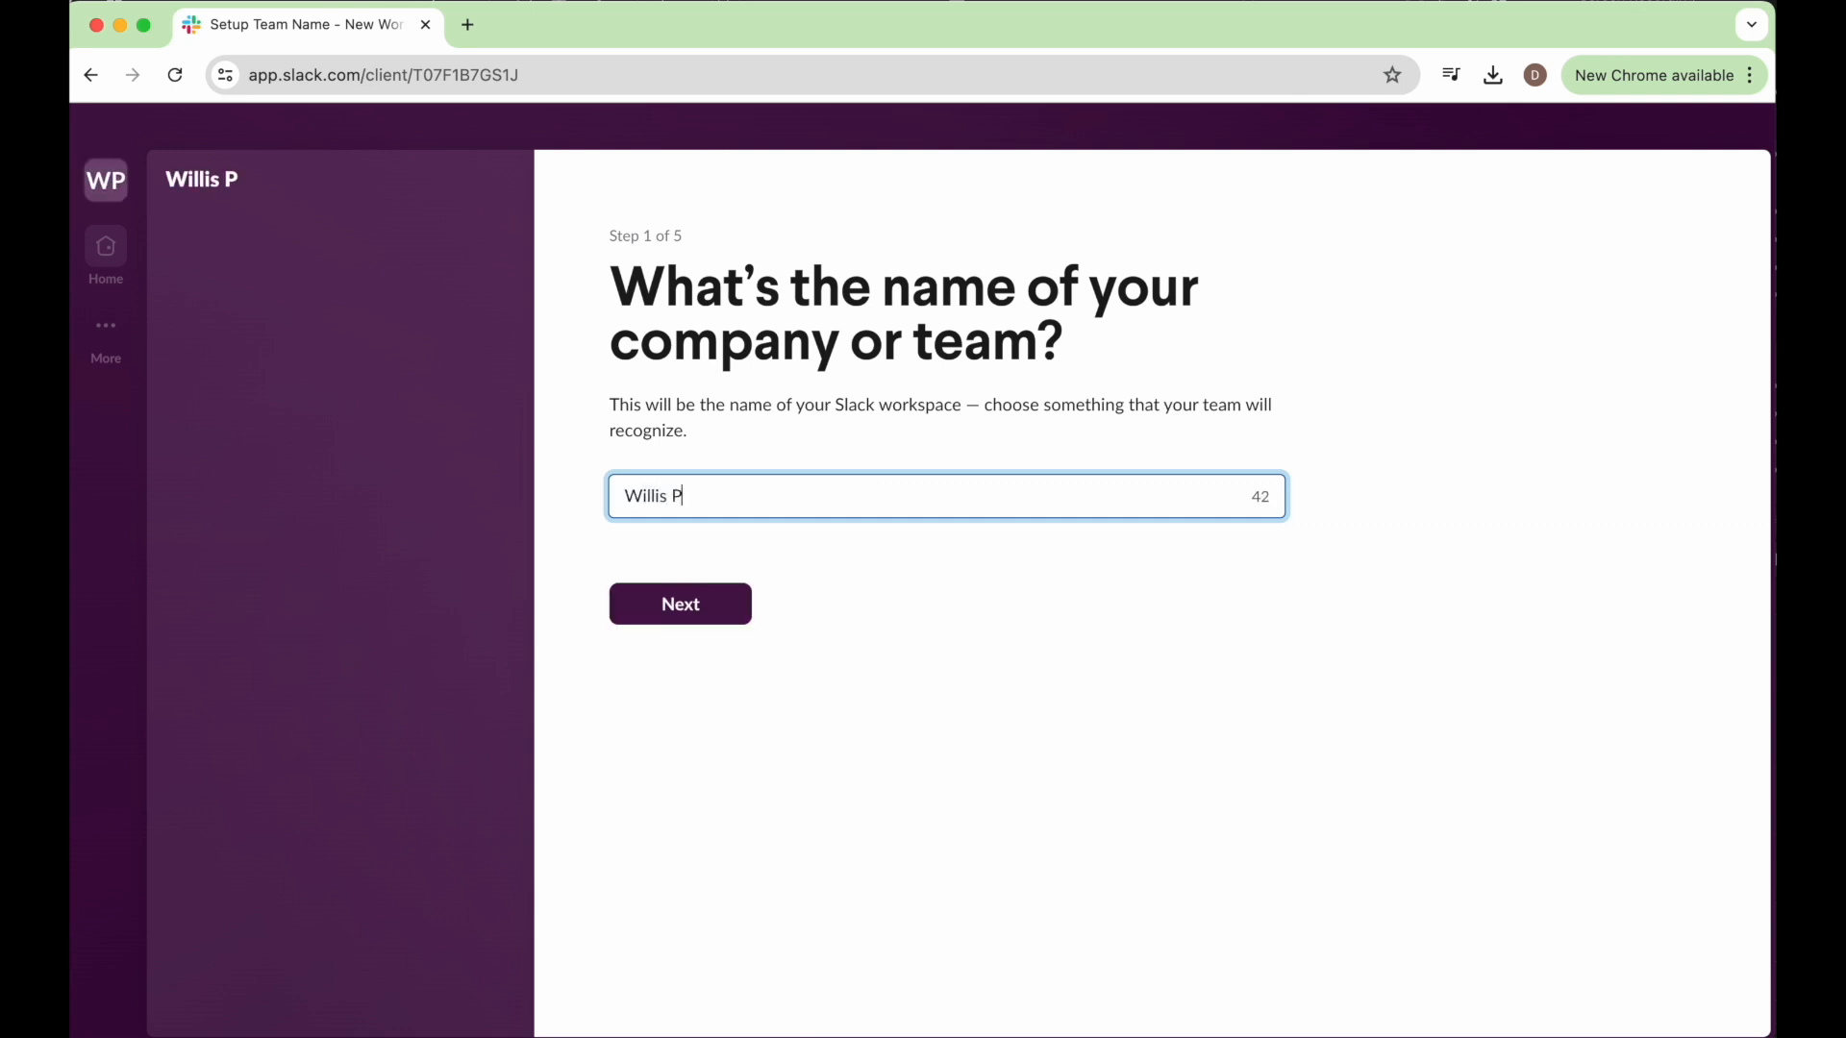
type("roduciton")
left_click(711, 623)
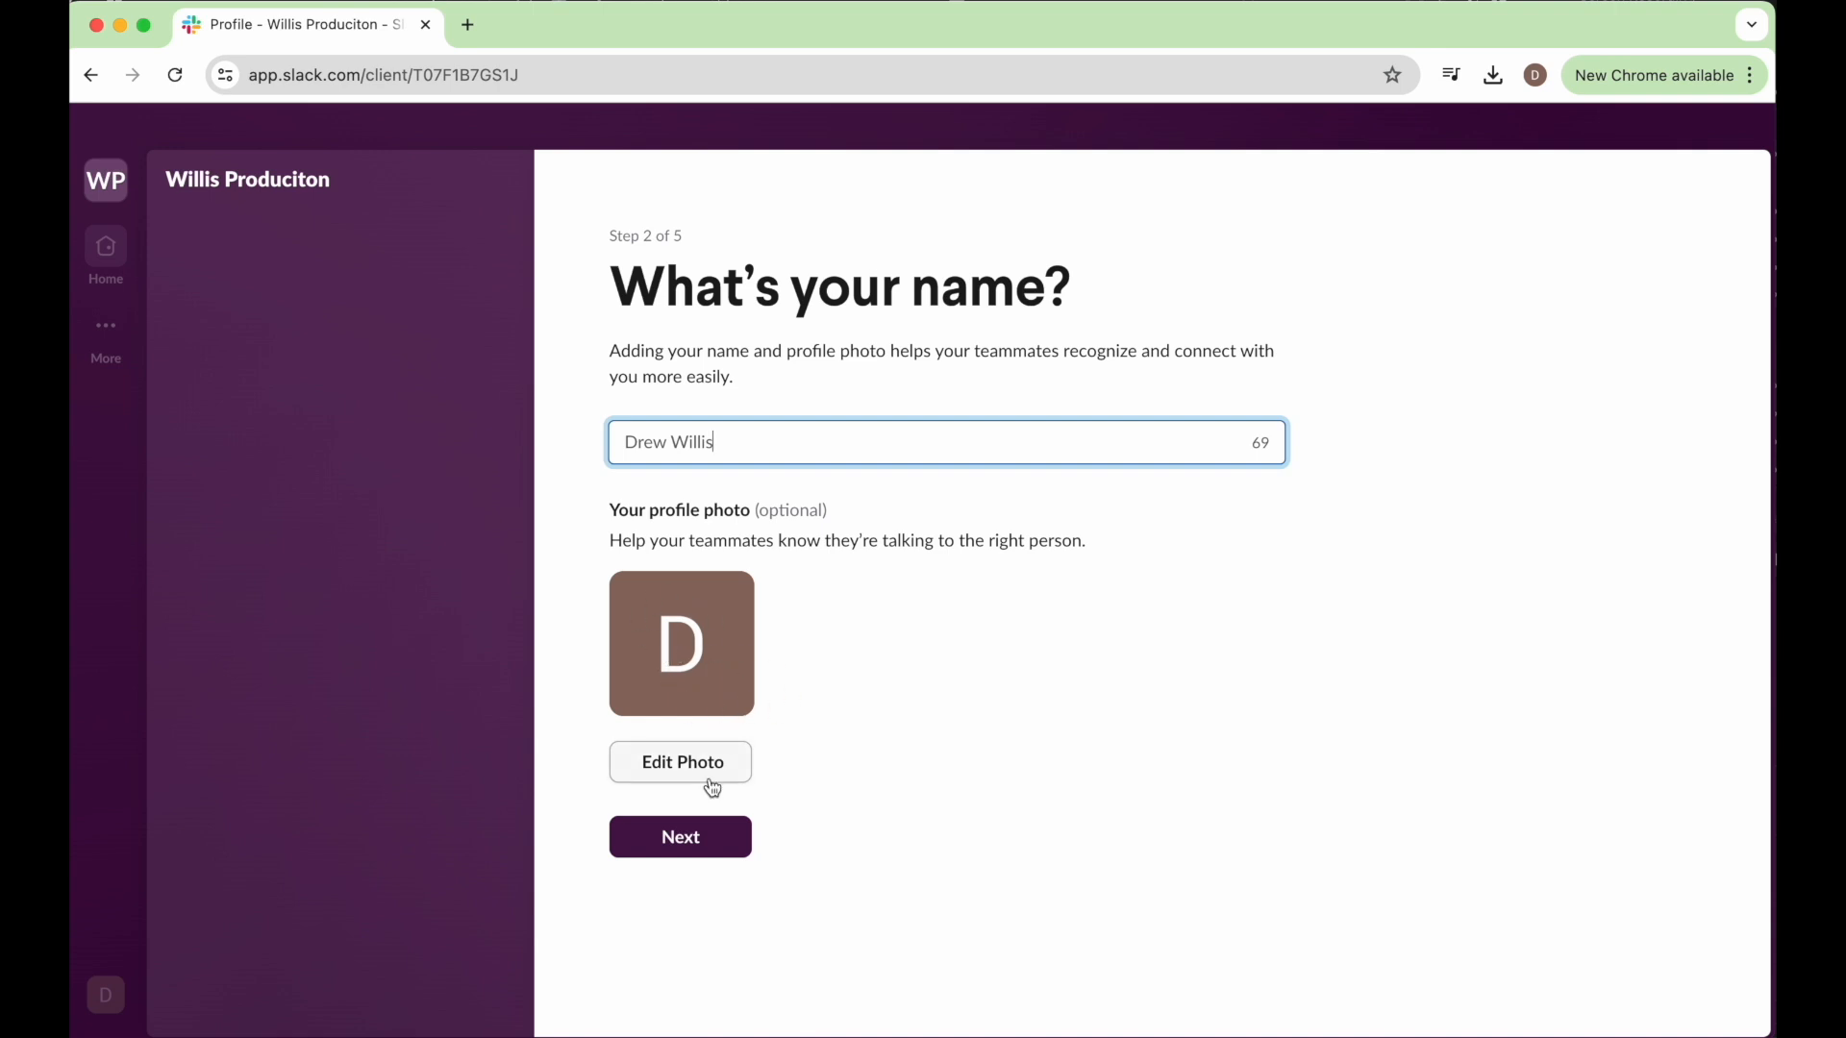
left_click(694, 852)
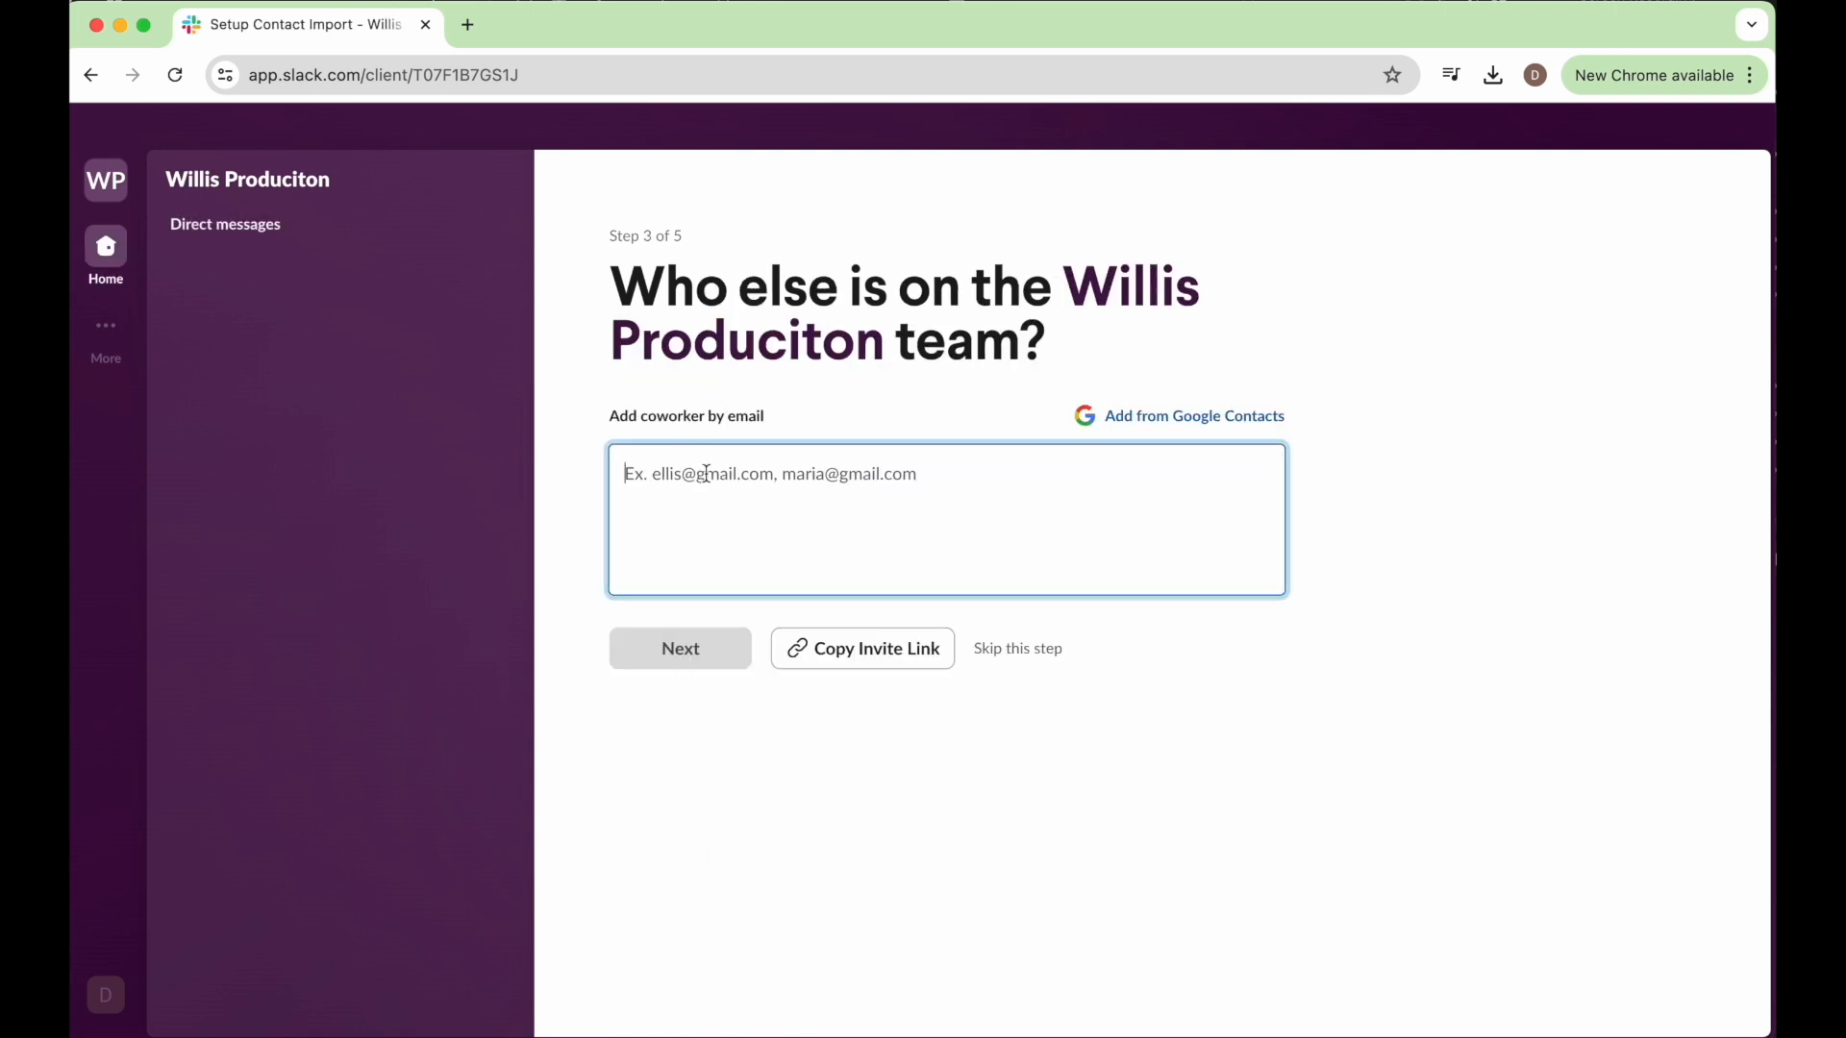
type("email")
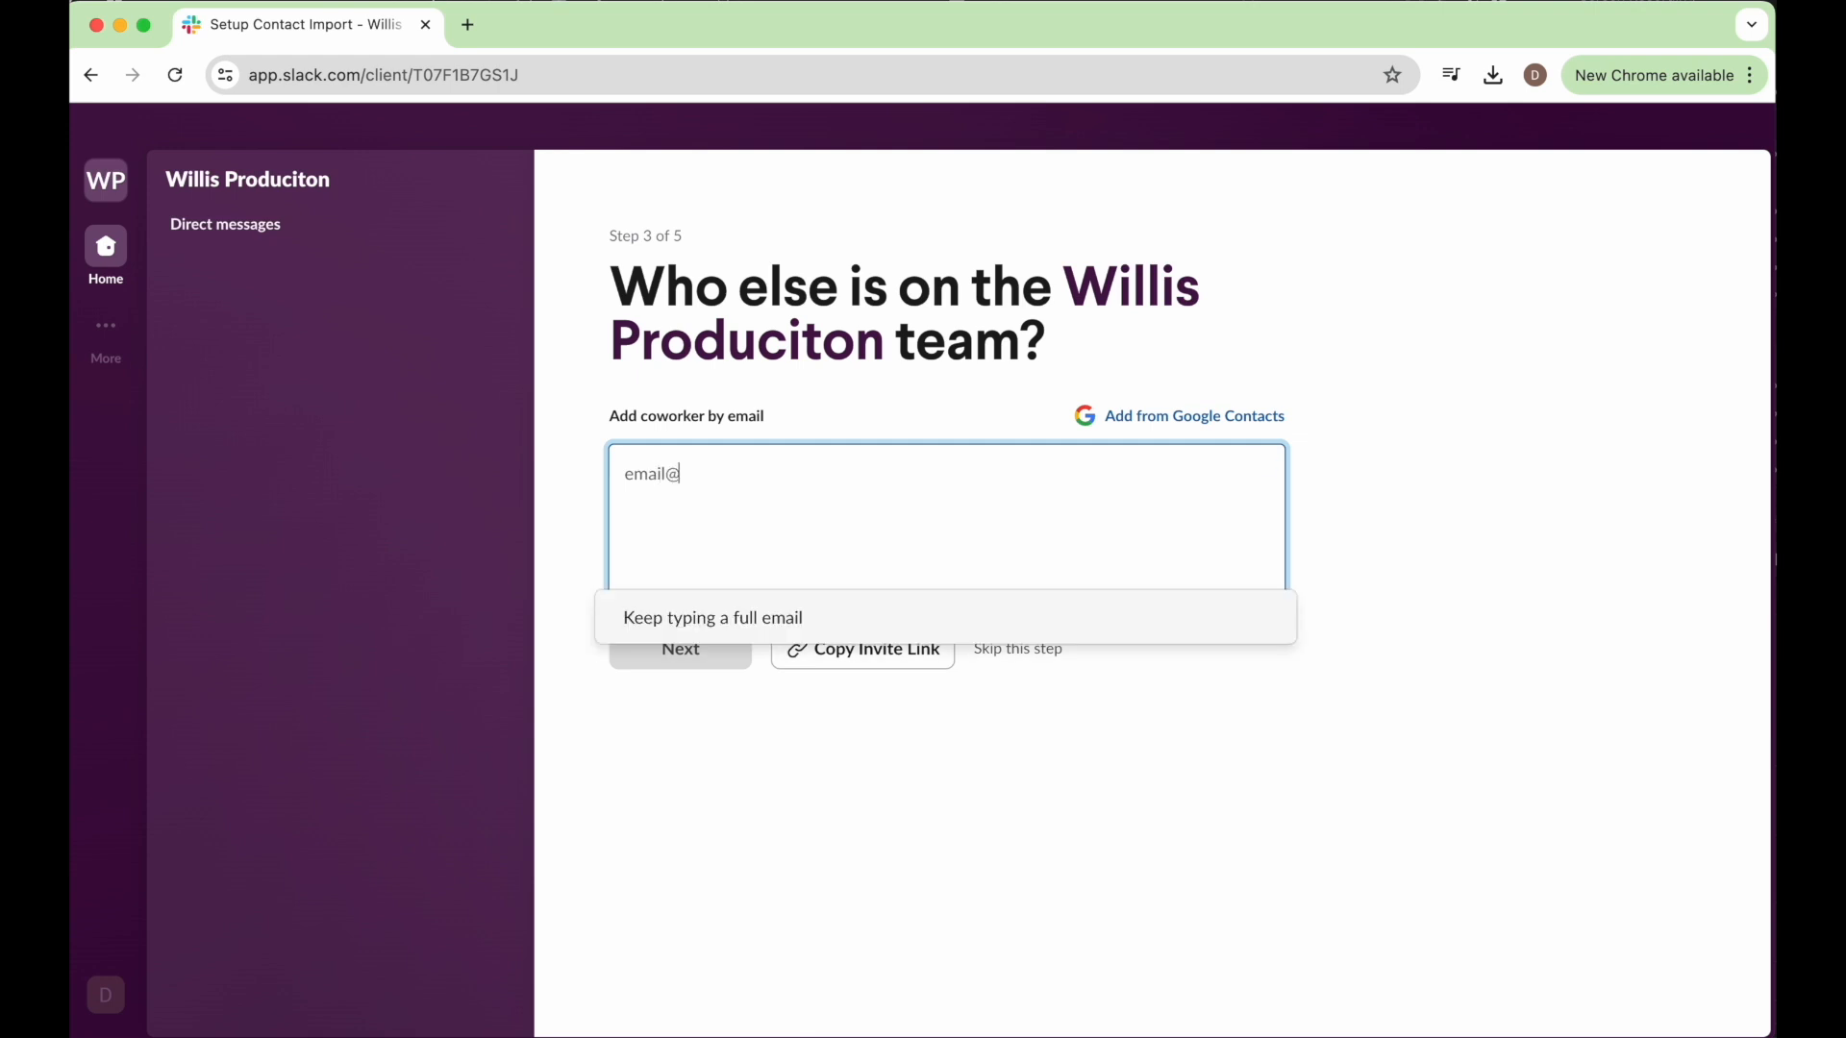
type("@email.com")
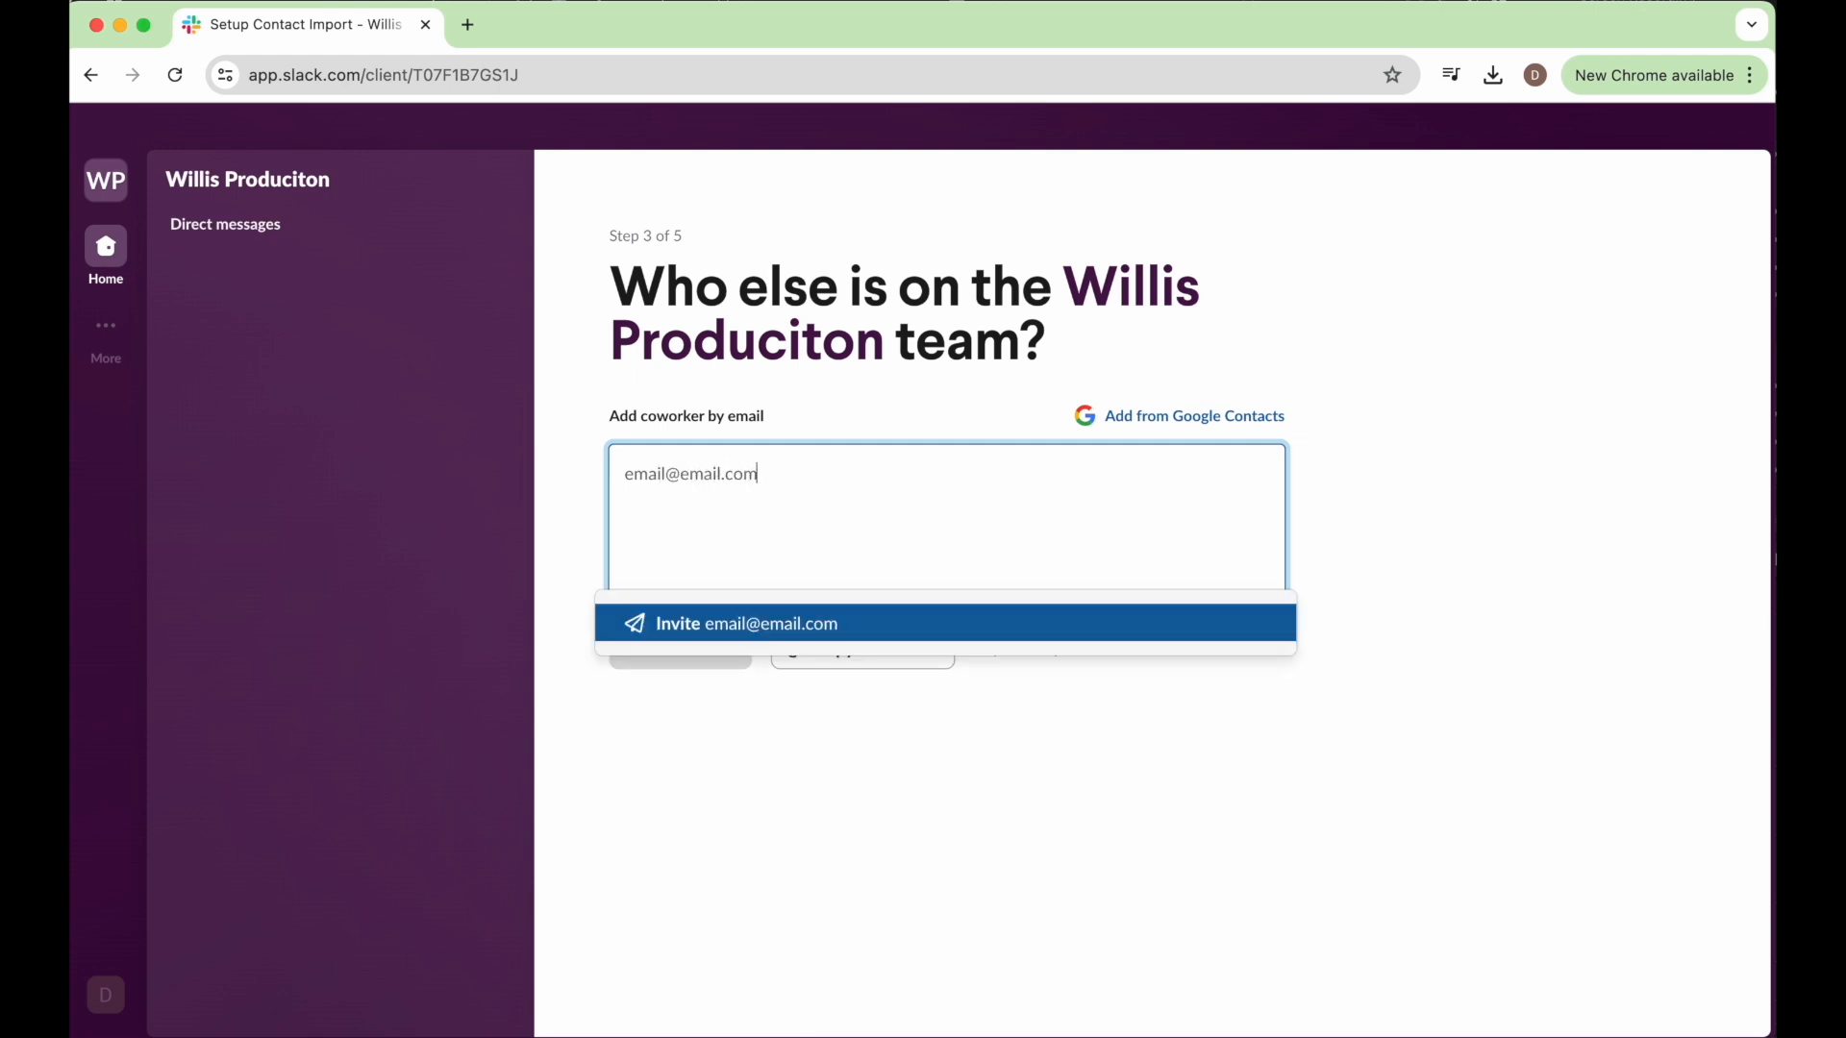
left_click(773, 530)
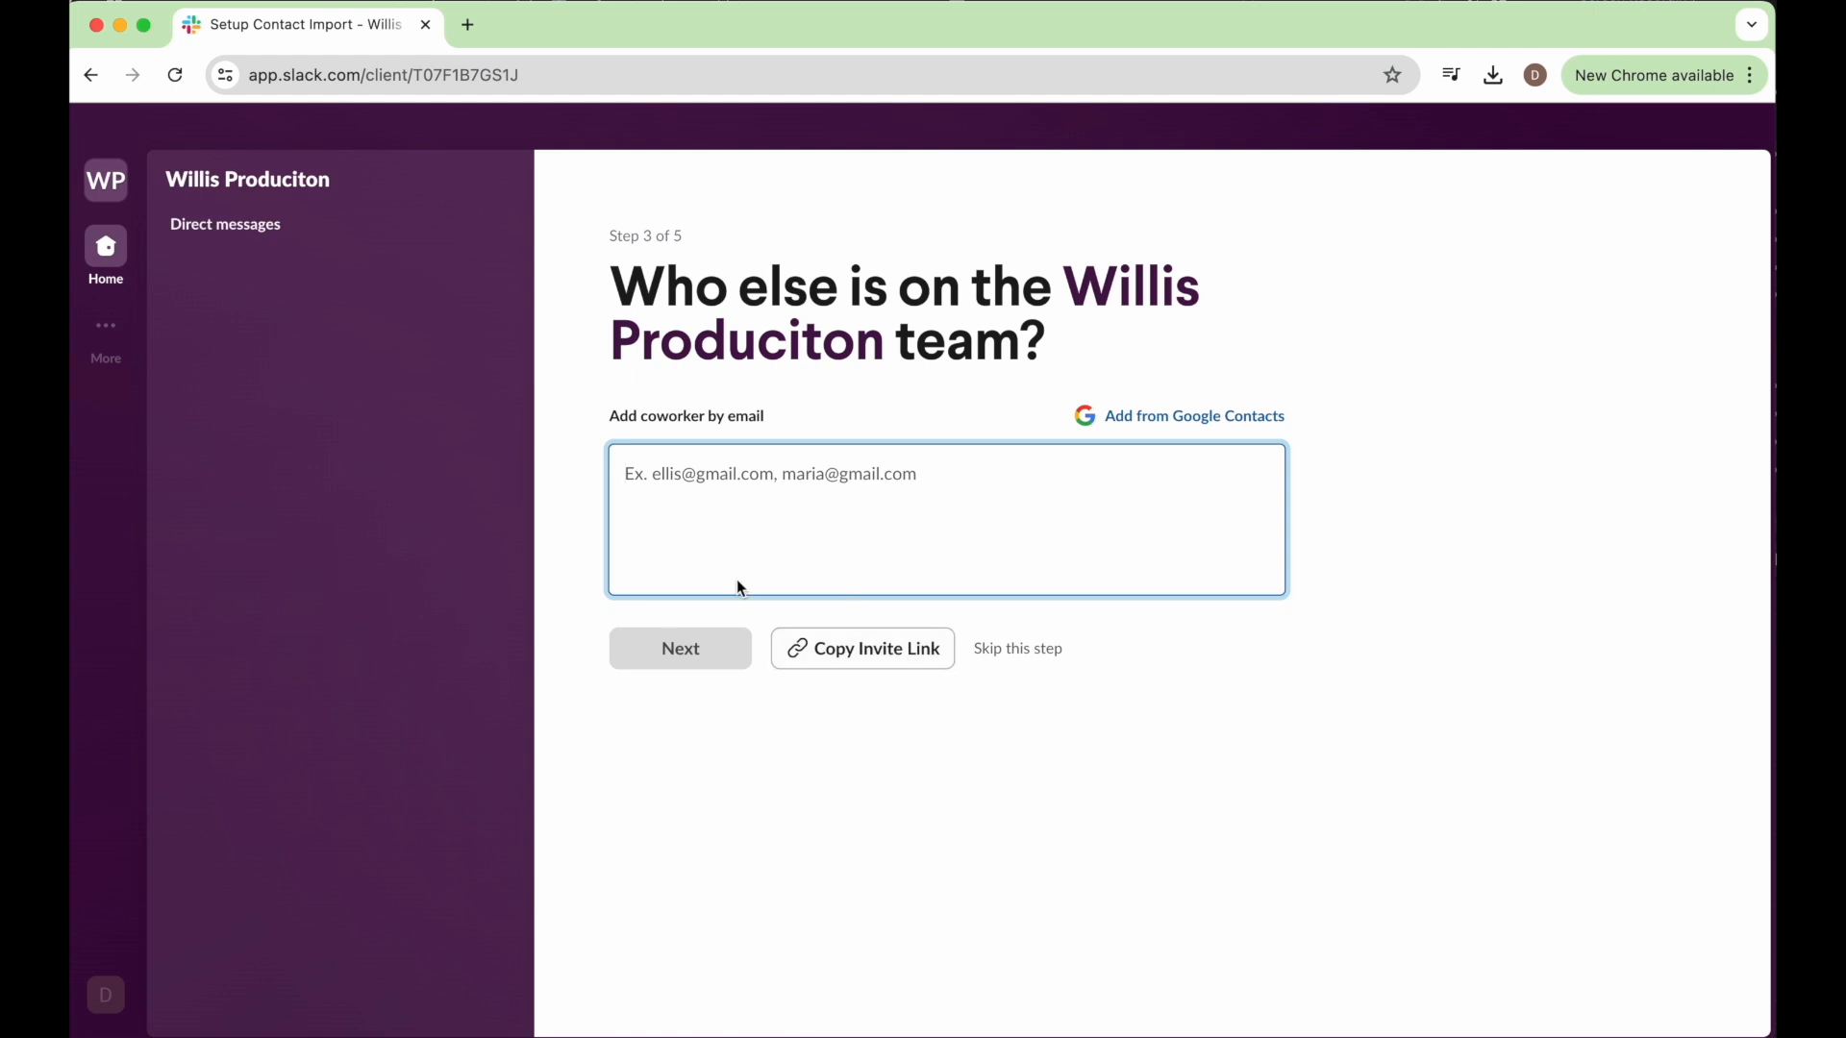
Skip inviting coworkers to the new workspace and confirm skipping the step.
left_click(1013, 650)
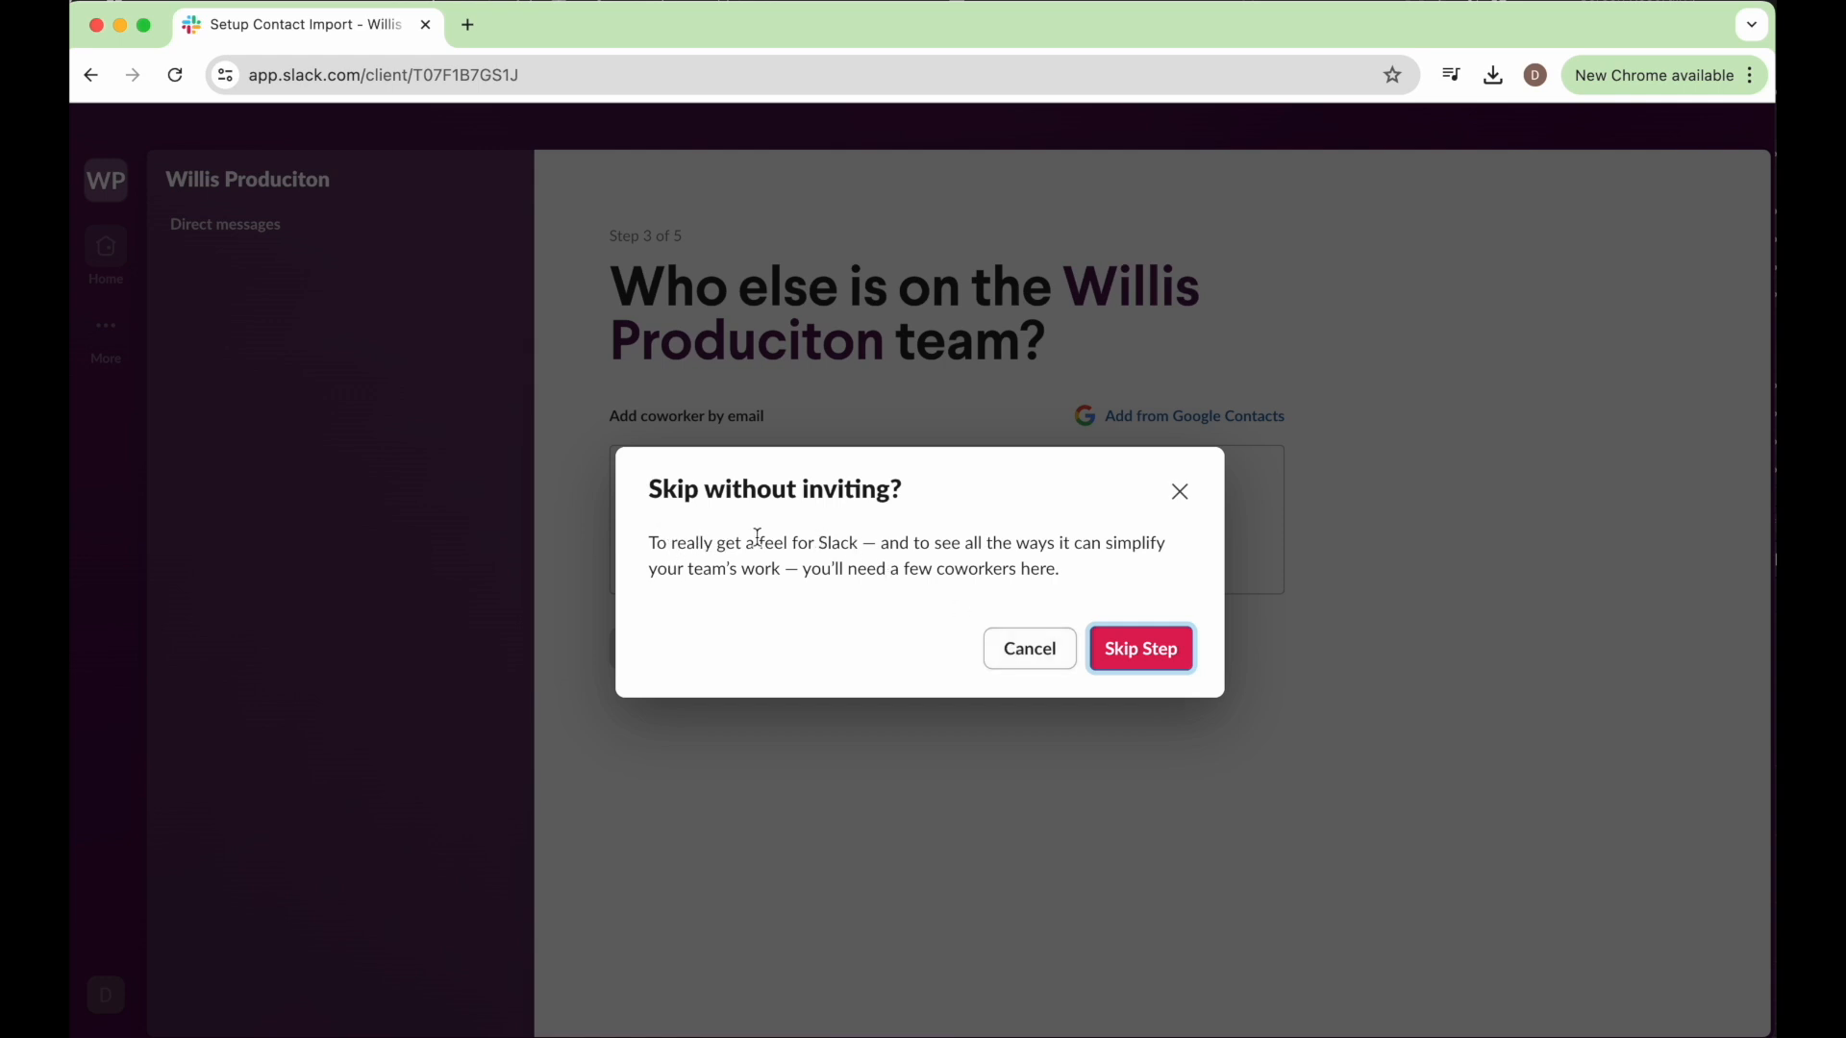
left_click(1118, 649)
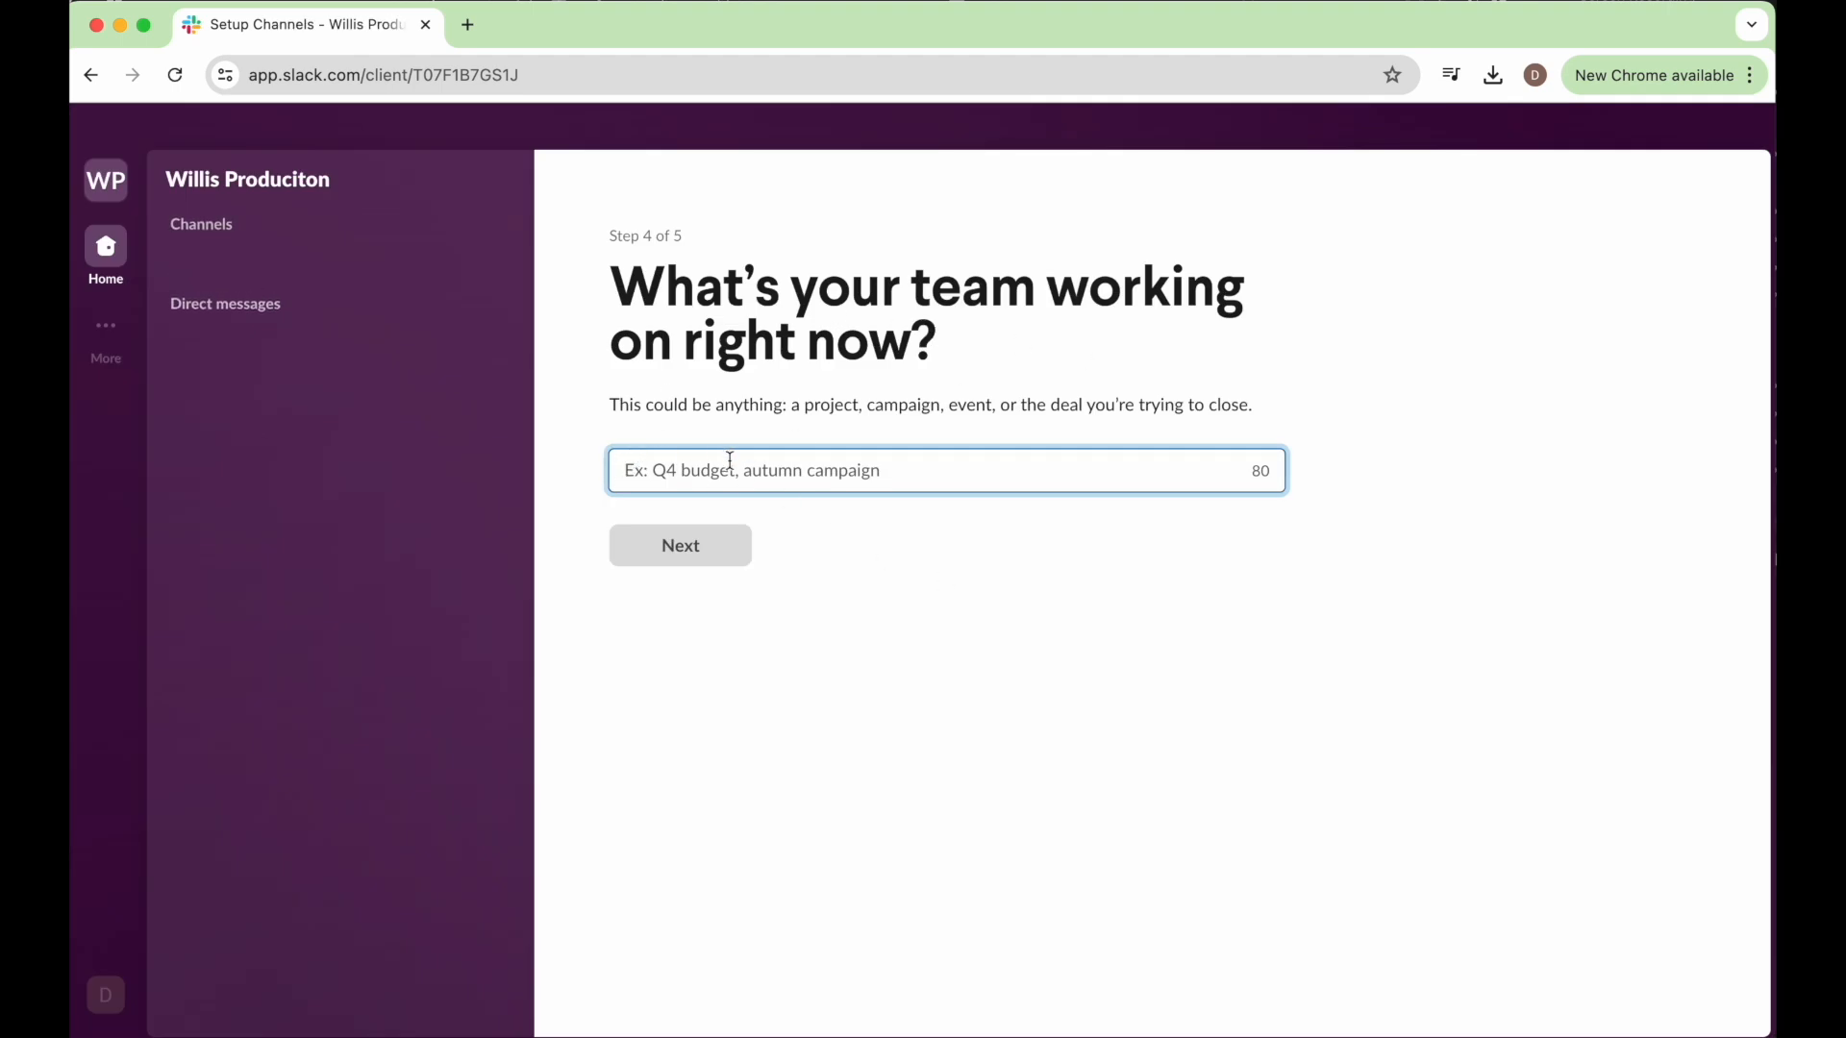
Enter "Tutorial Videos" as what the team is working on and start with the Free plan.
type("Tutorial Videos")
left_click(691, 564)
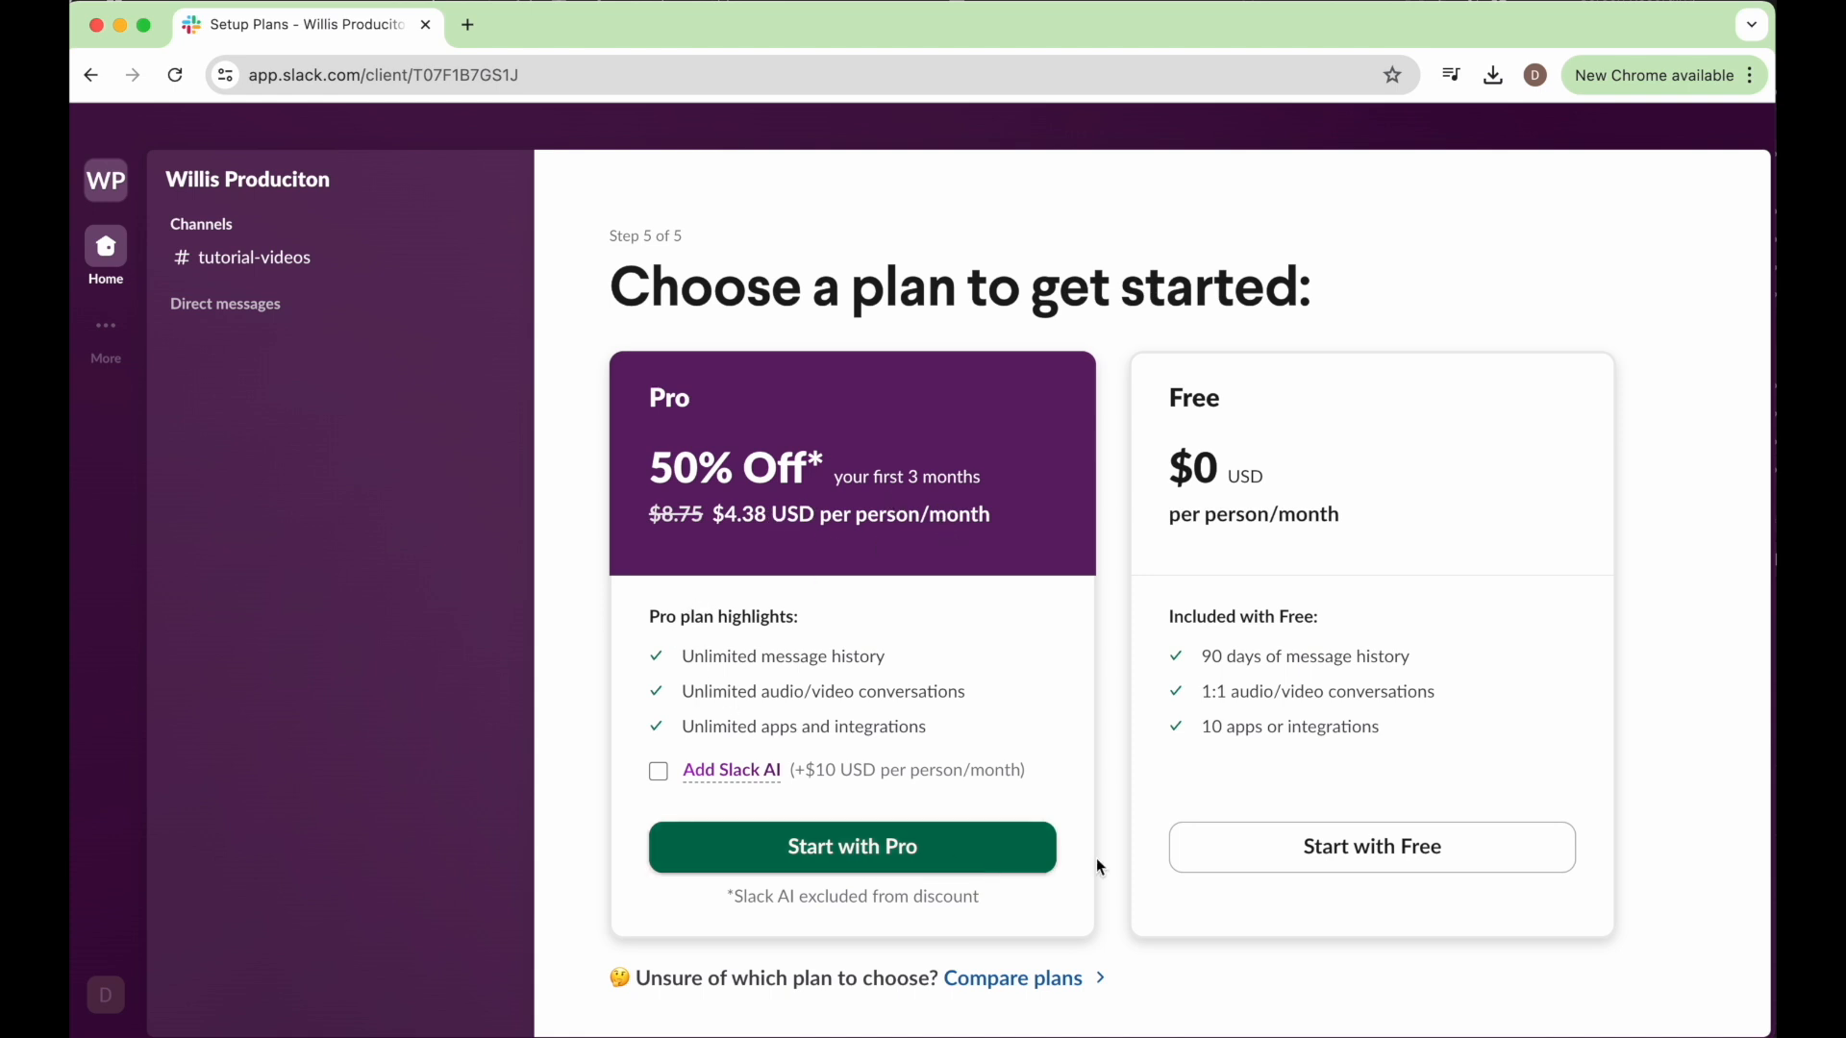
left_click(1228, 863)
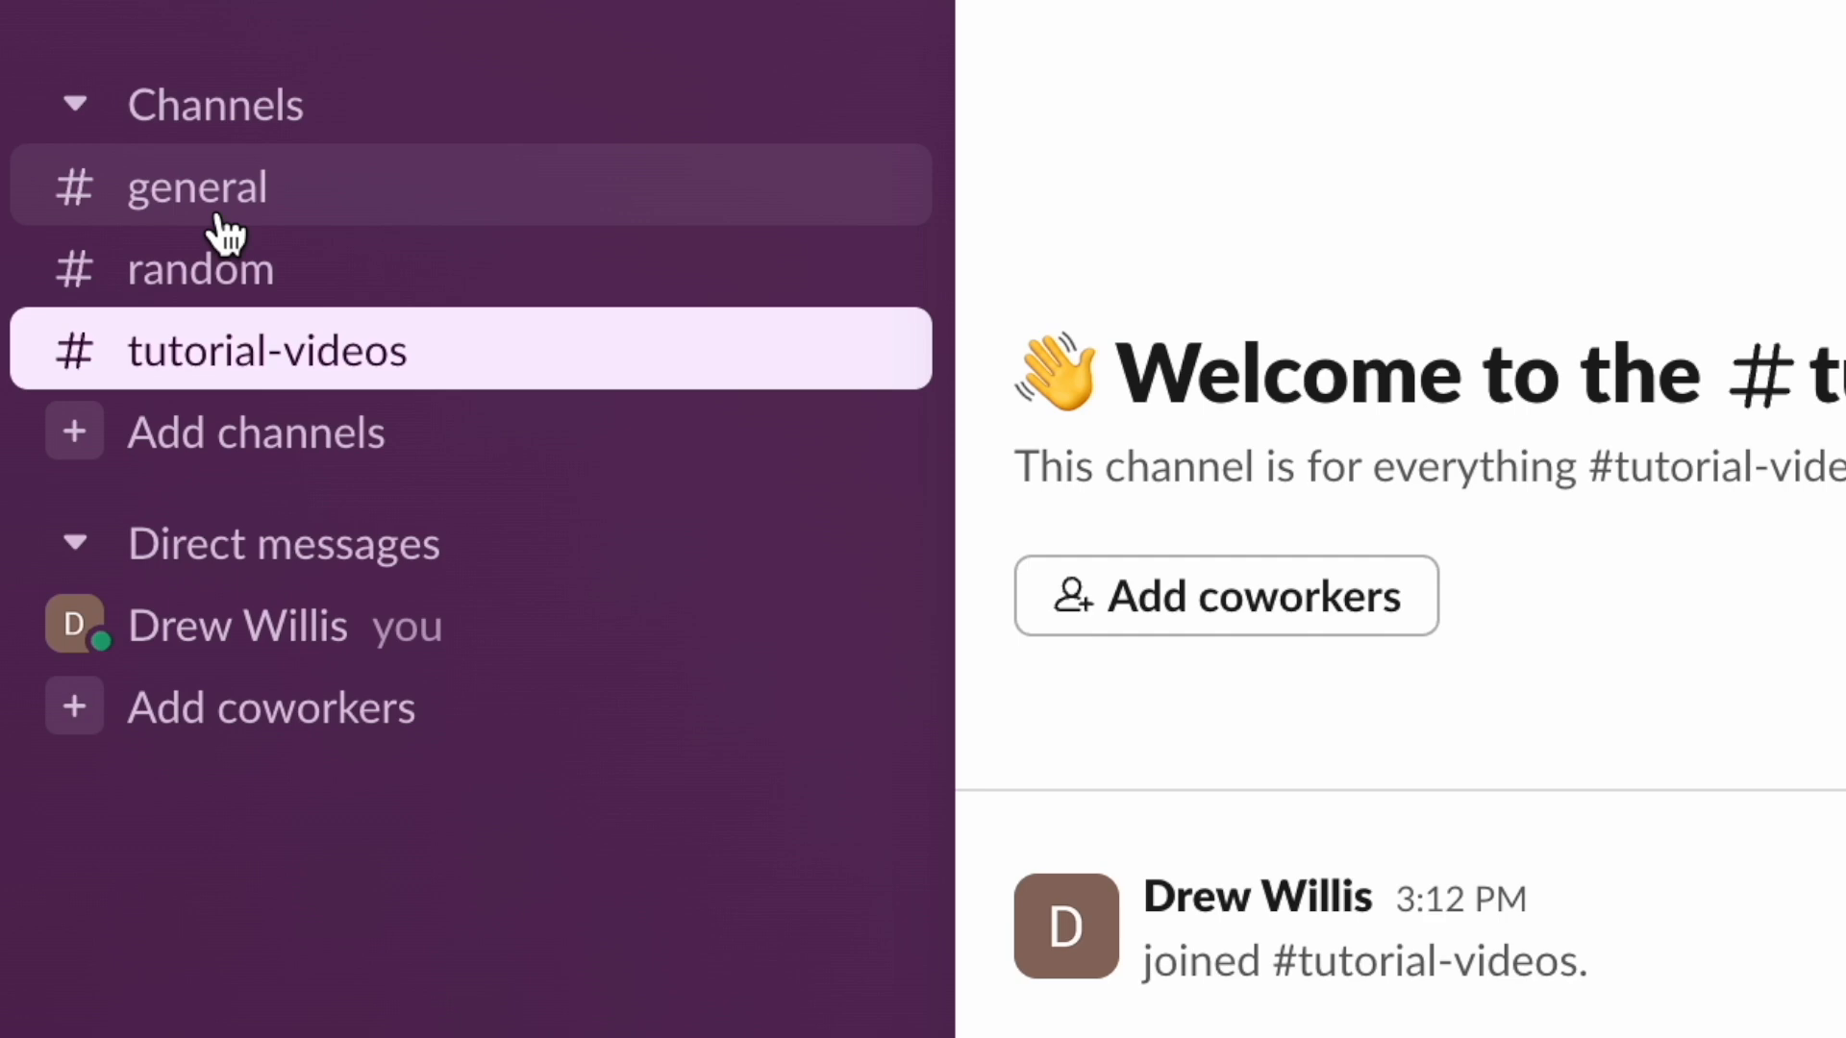
Look through the general, random and tutorial-videos channels.
left_click(240, 401)
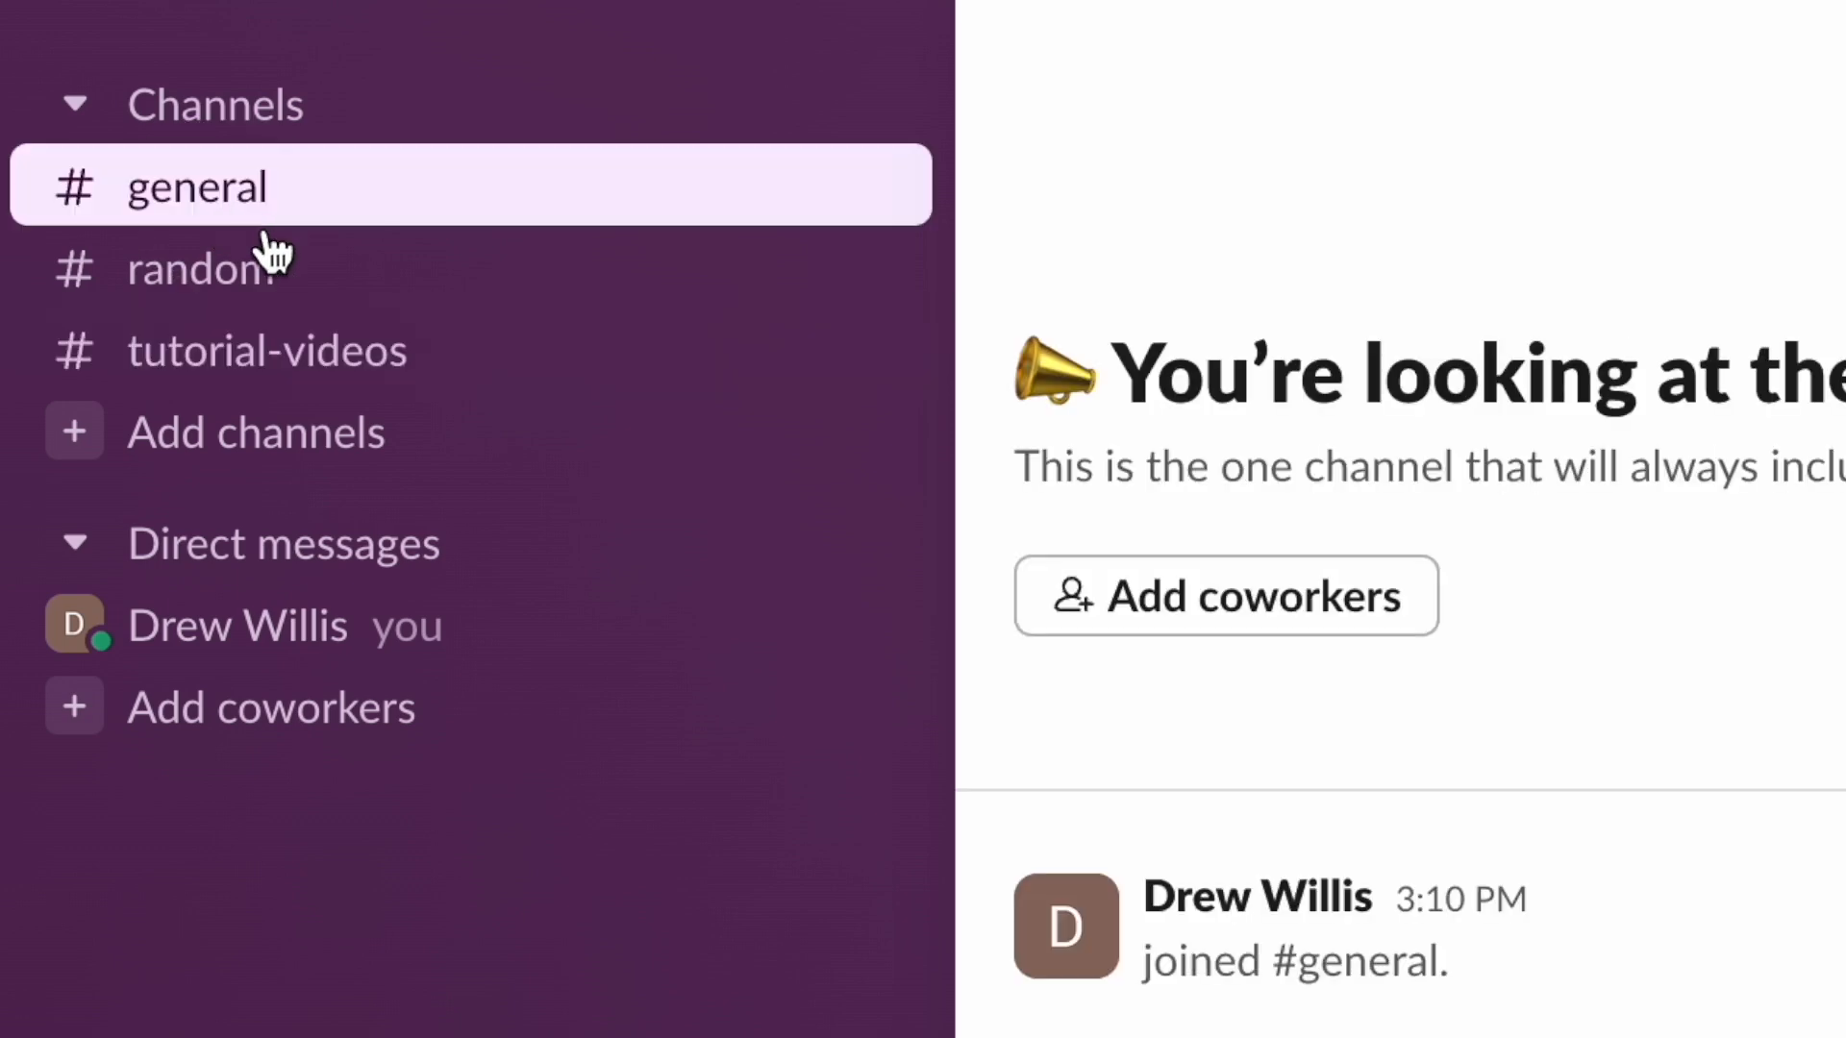
left_click(233, 271)
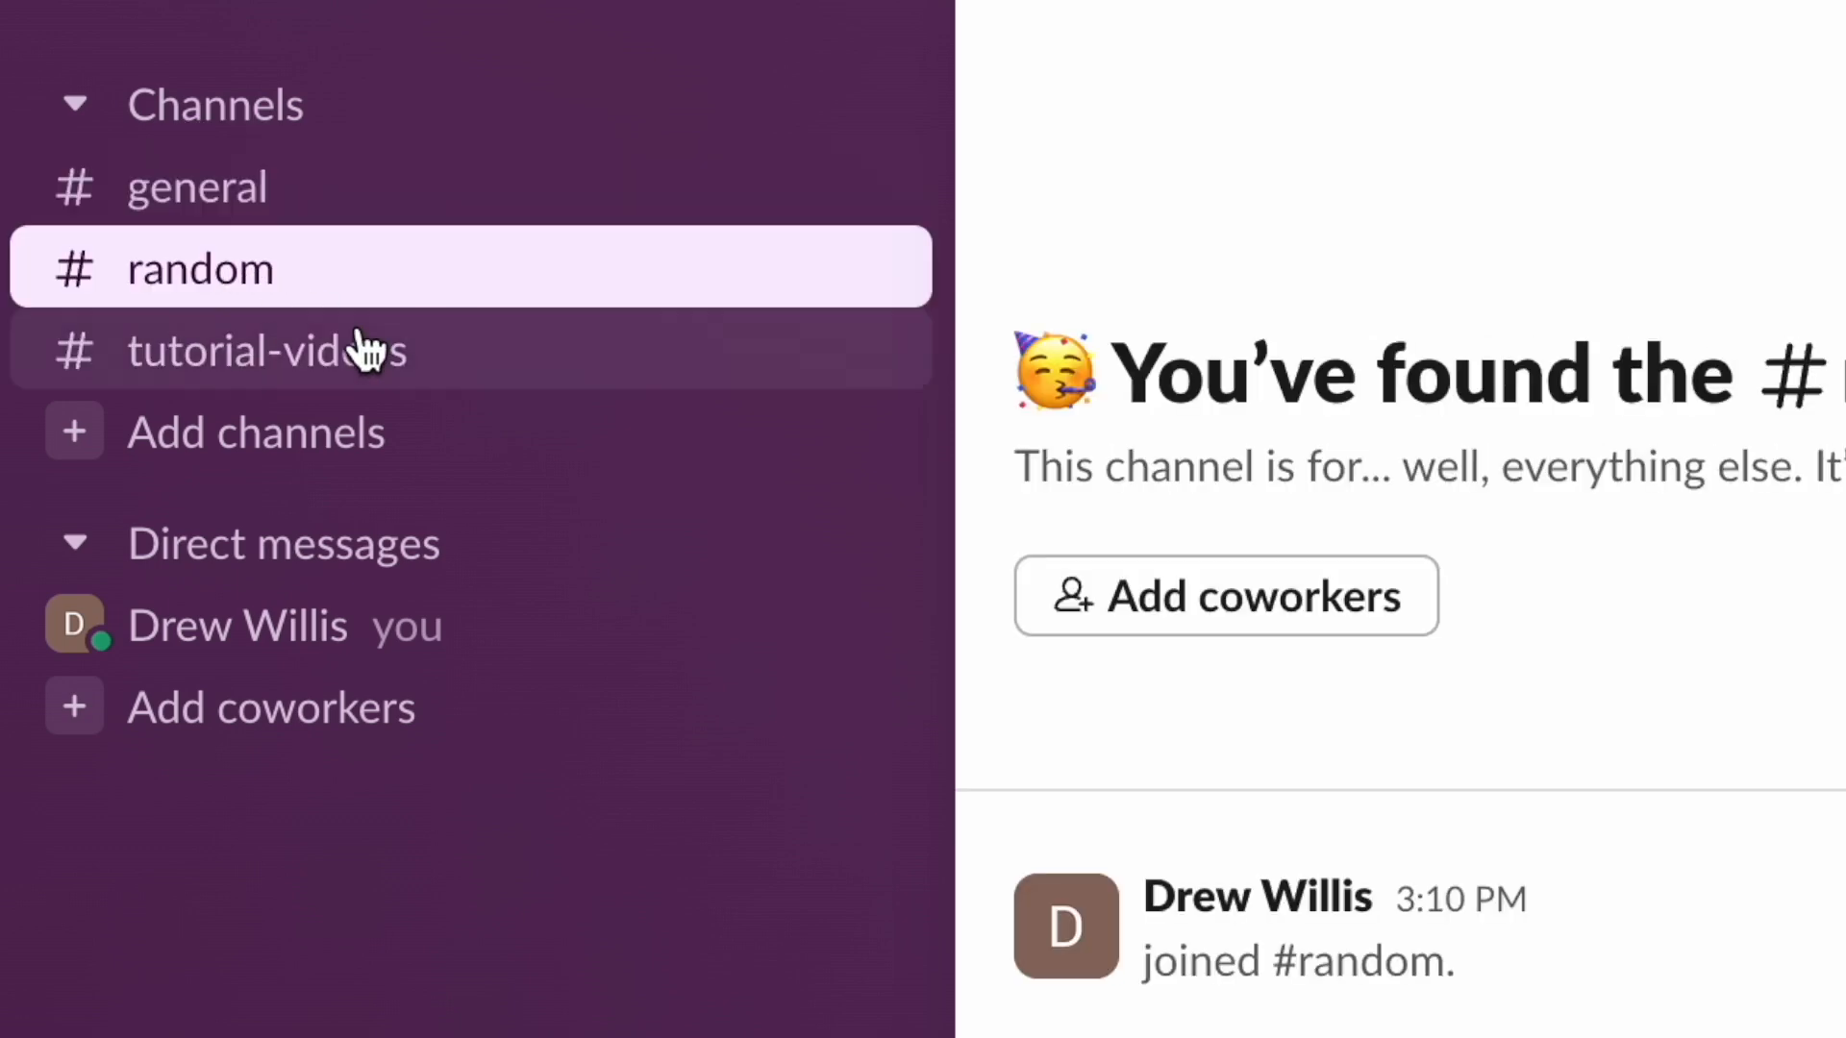
left_click(413, 387)
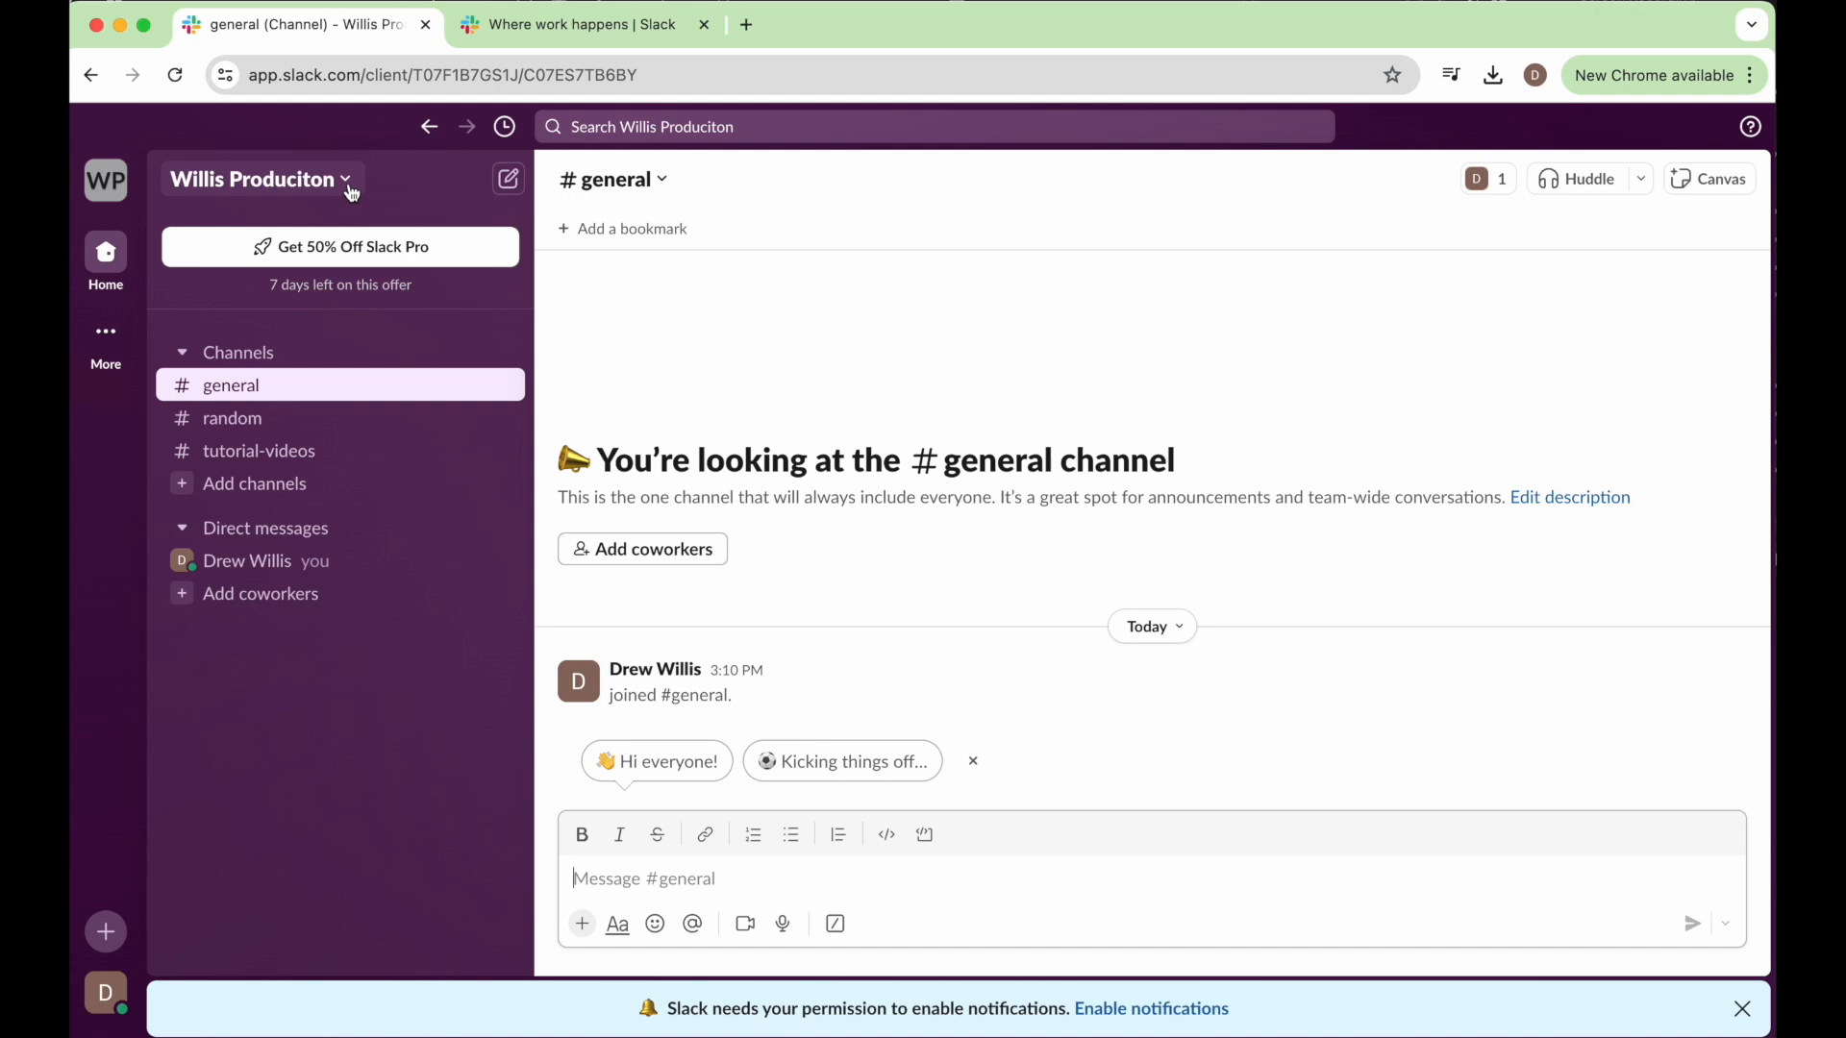
Open the workspace customization page and review its emoji settings and the other customization categories.
left_click(351, 187)
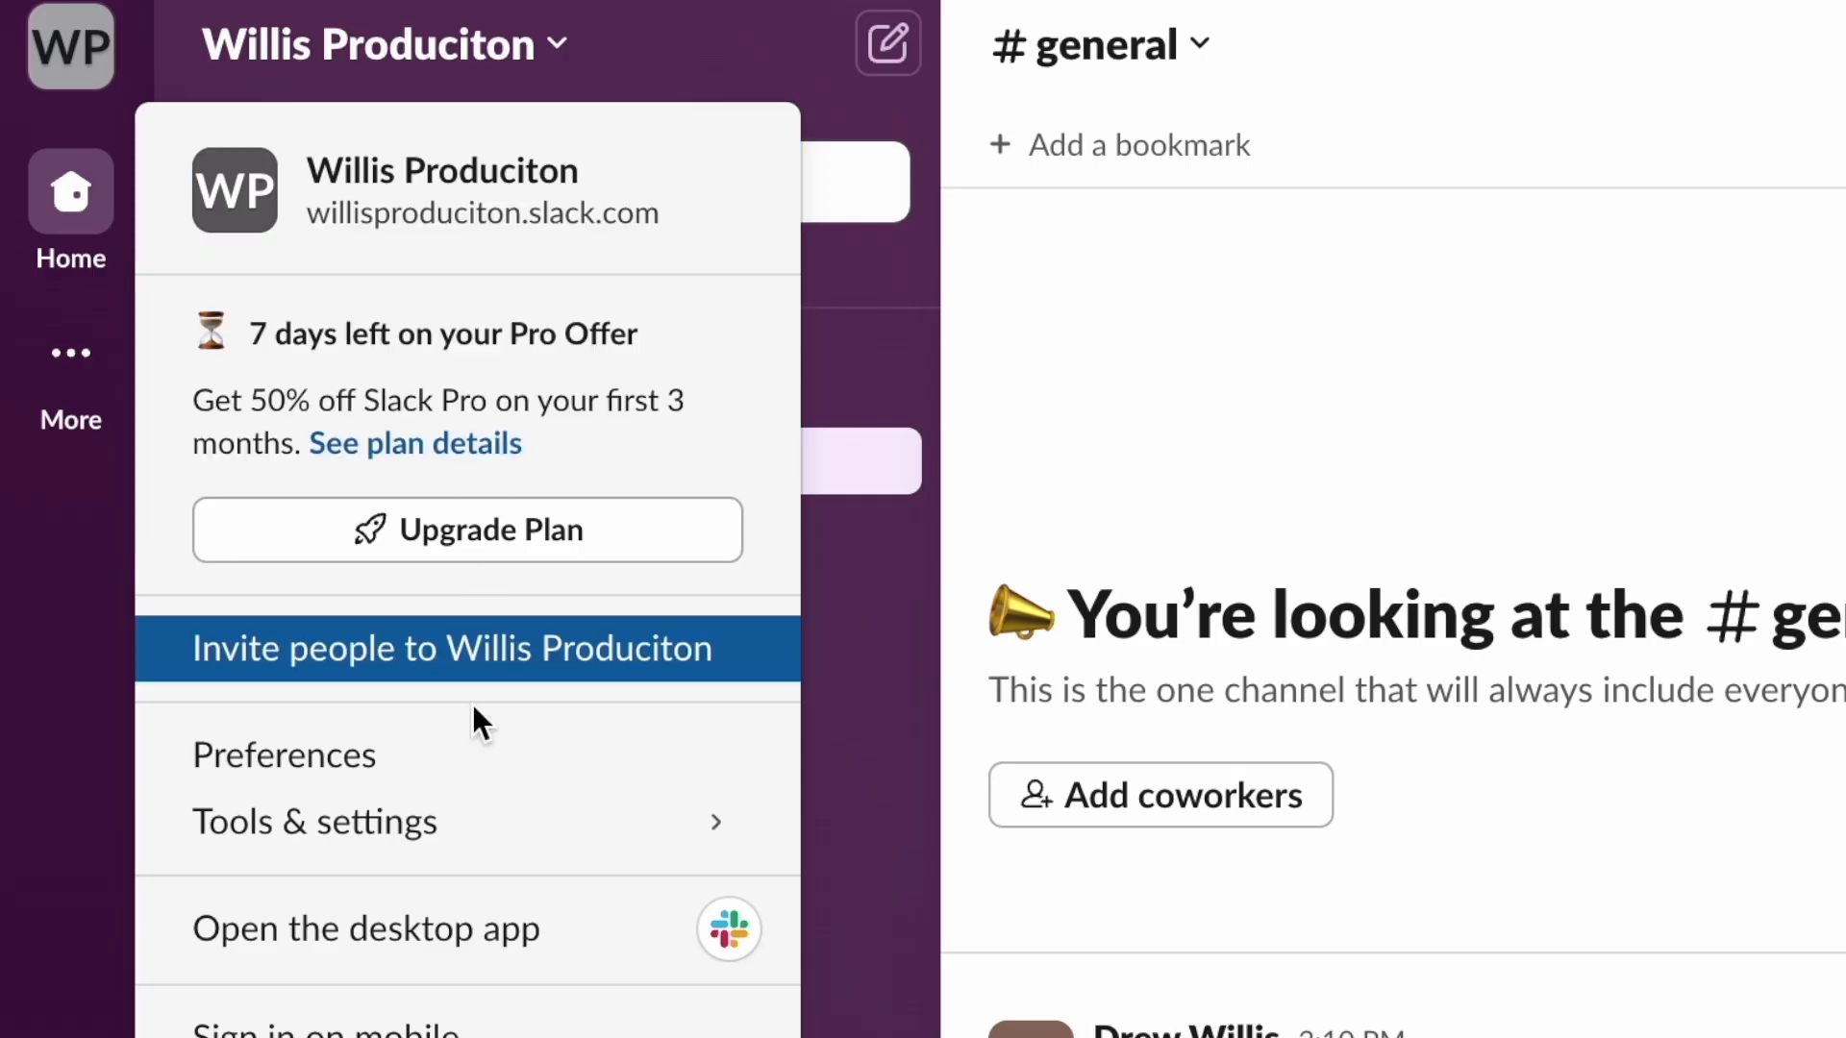
mouse_move(302, 571)
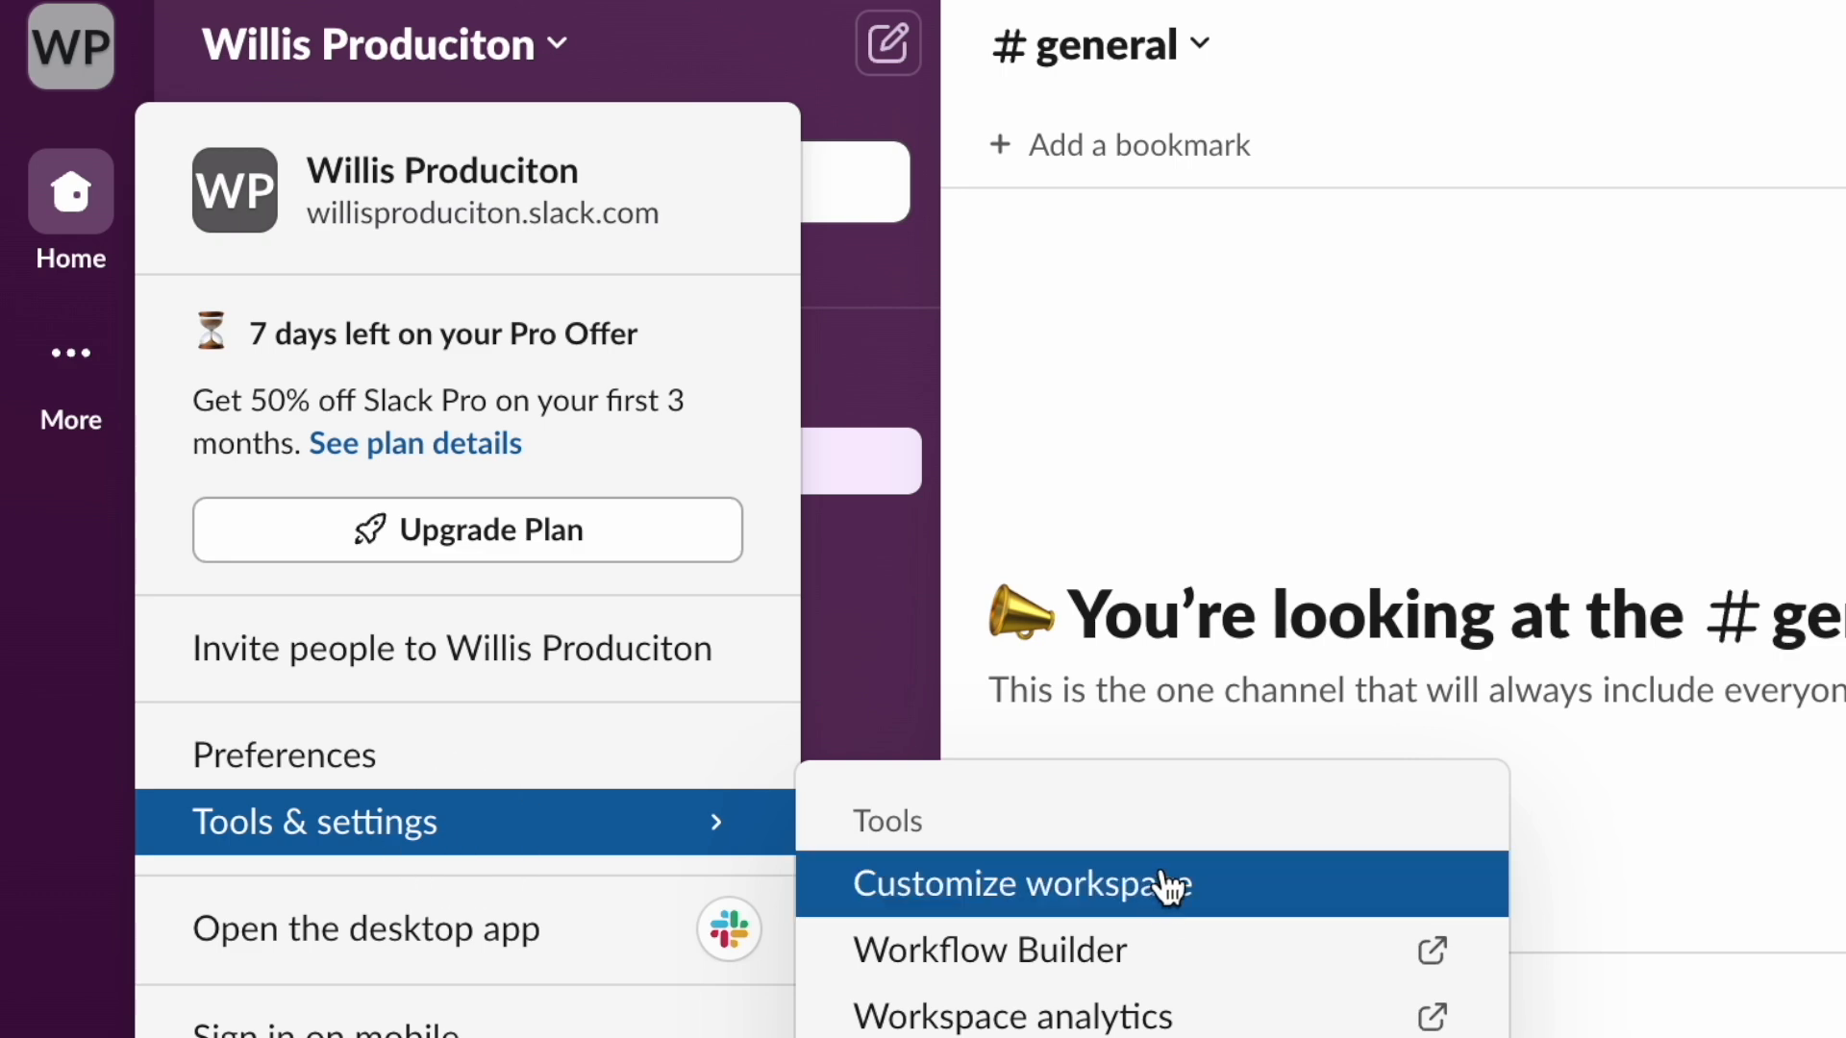
left_click(1237, 879)
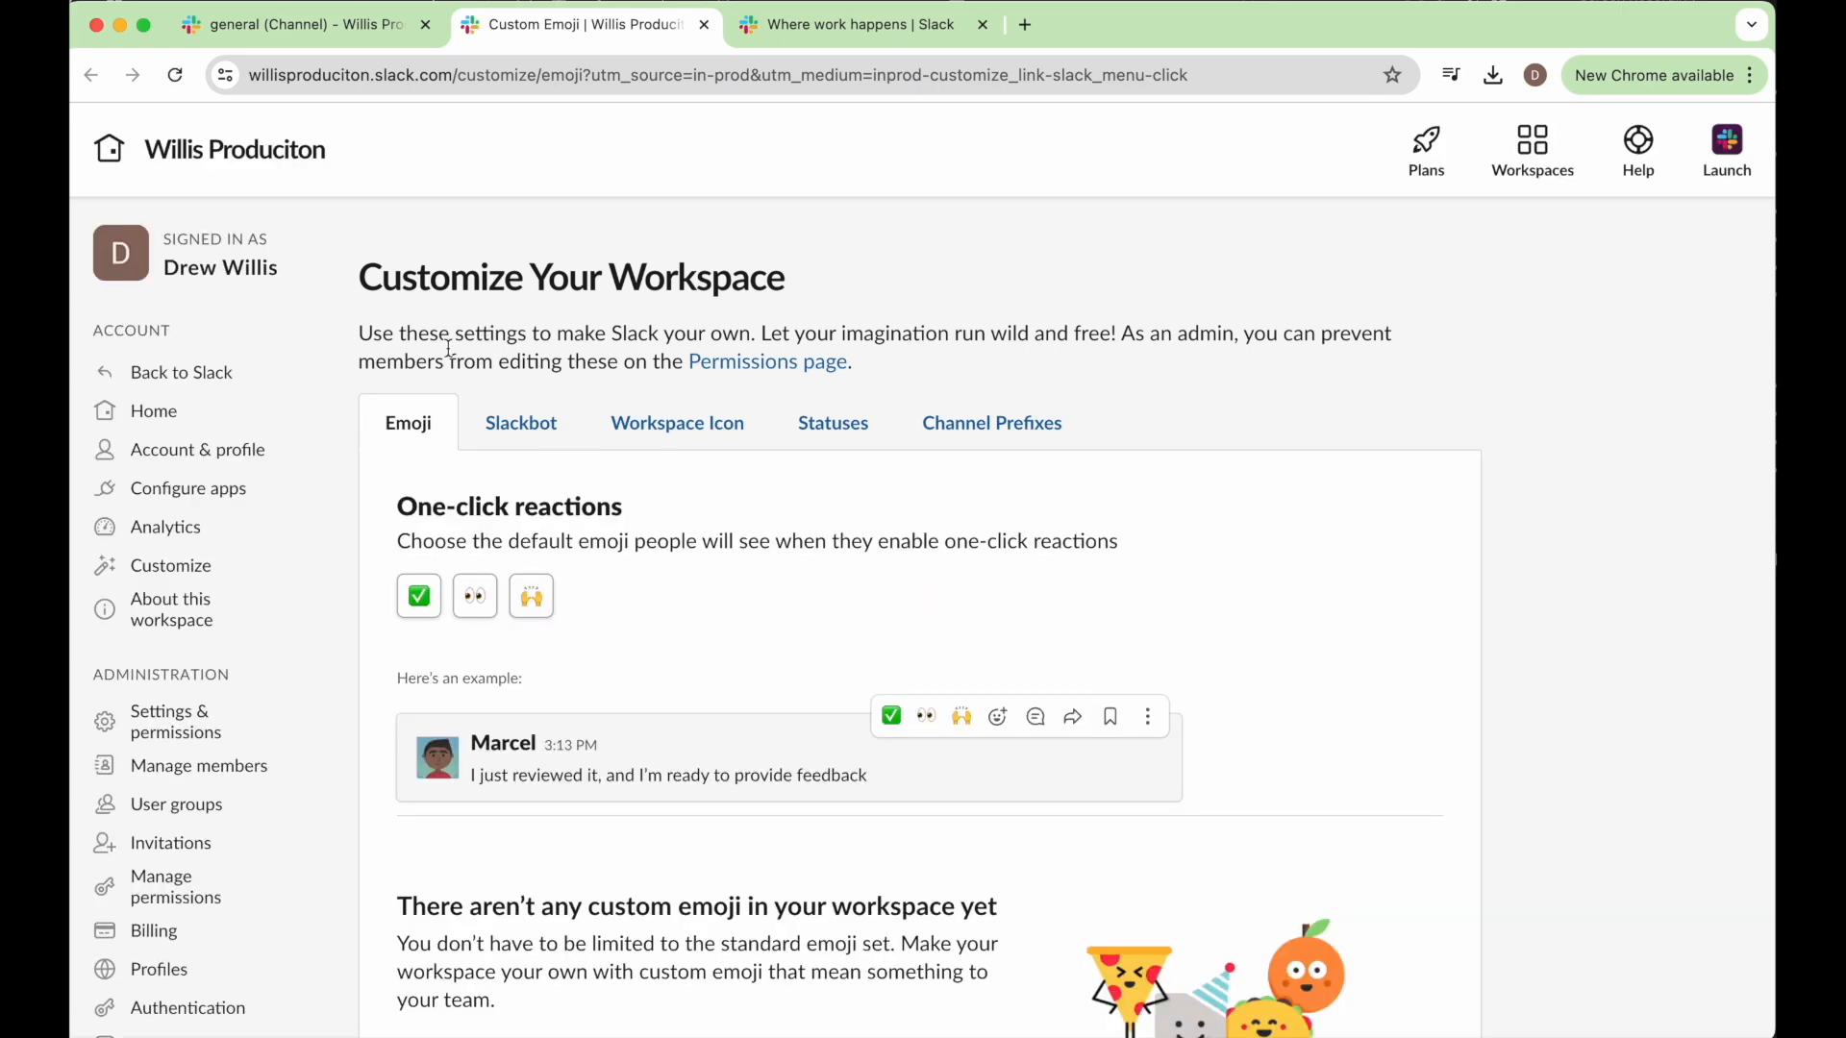
scroll(431, 304, "down", 2)
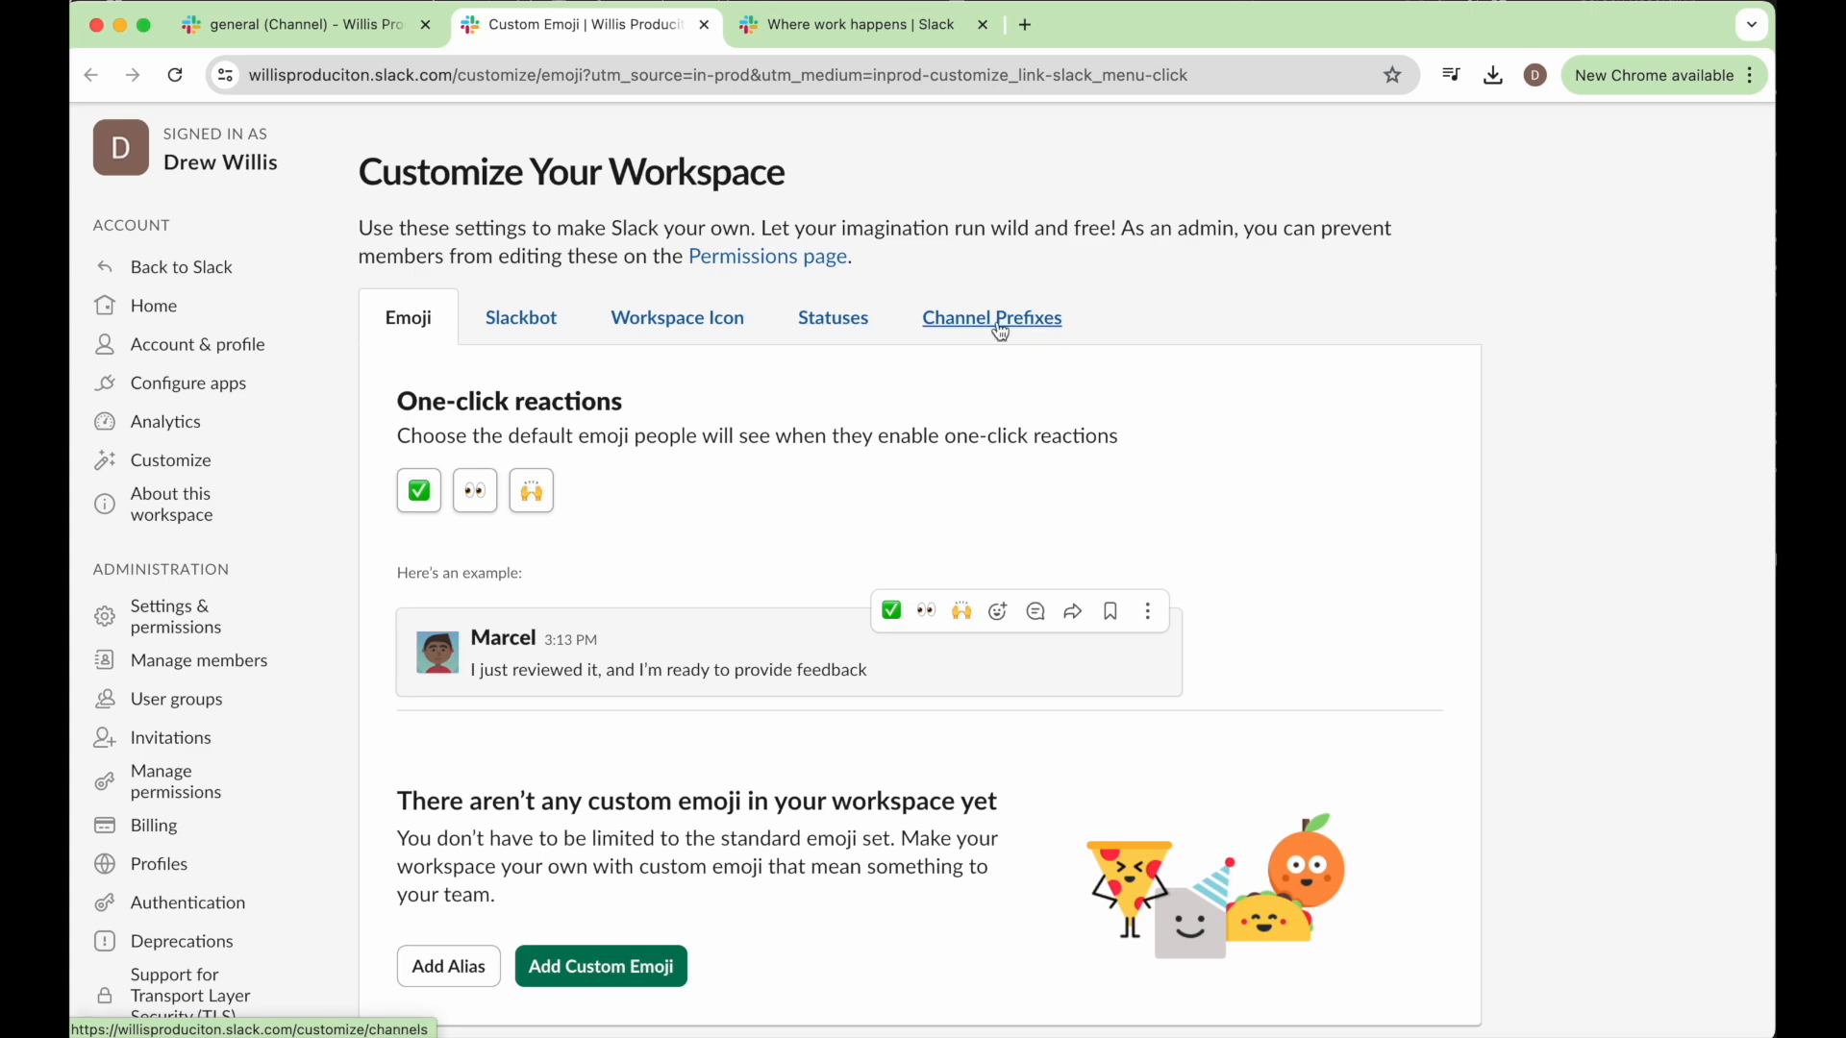
scroll(377, 379, "up", 2)
Open the workspace's administration home page and look over its account, settings and billing sections.
left_click(160, 403)
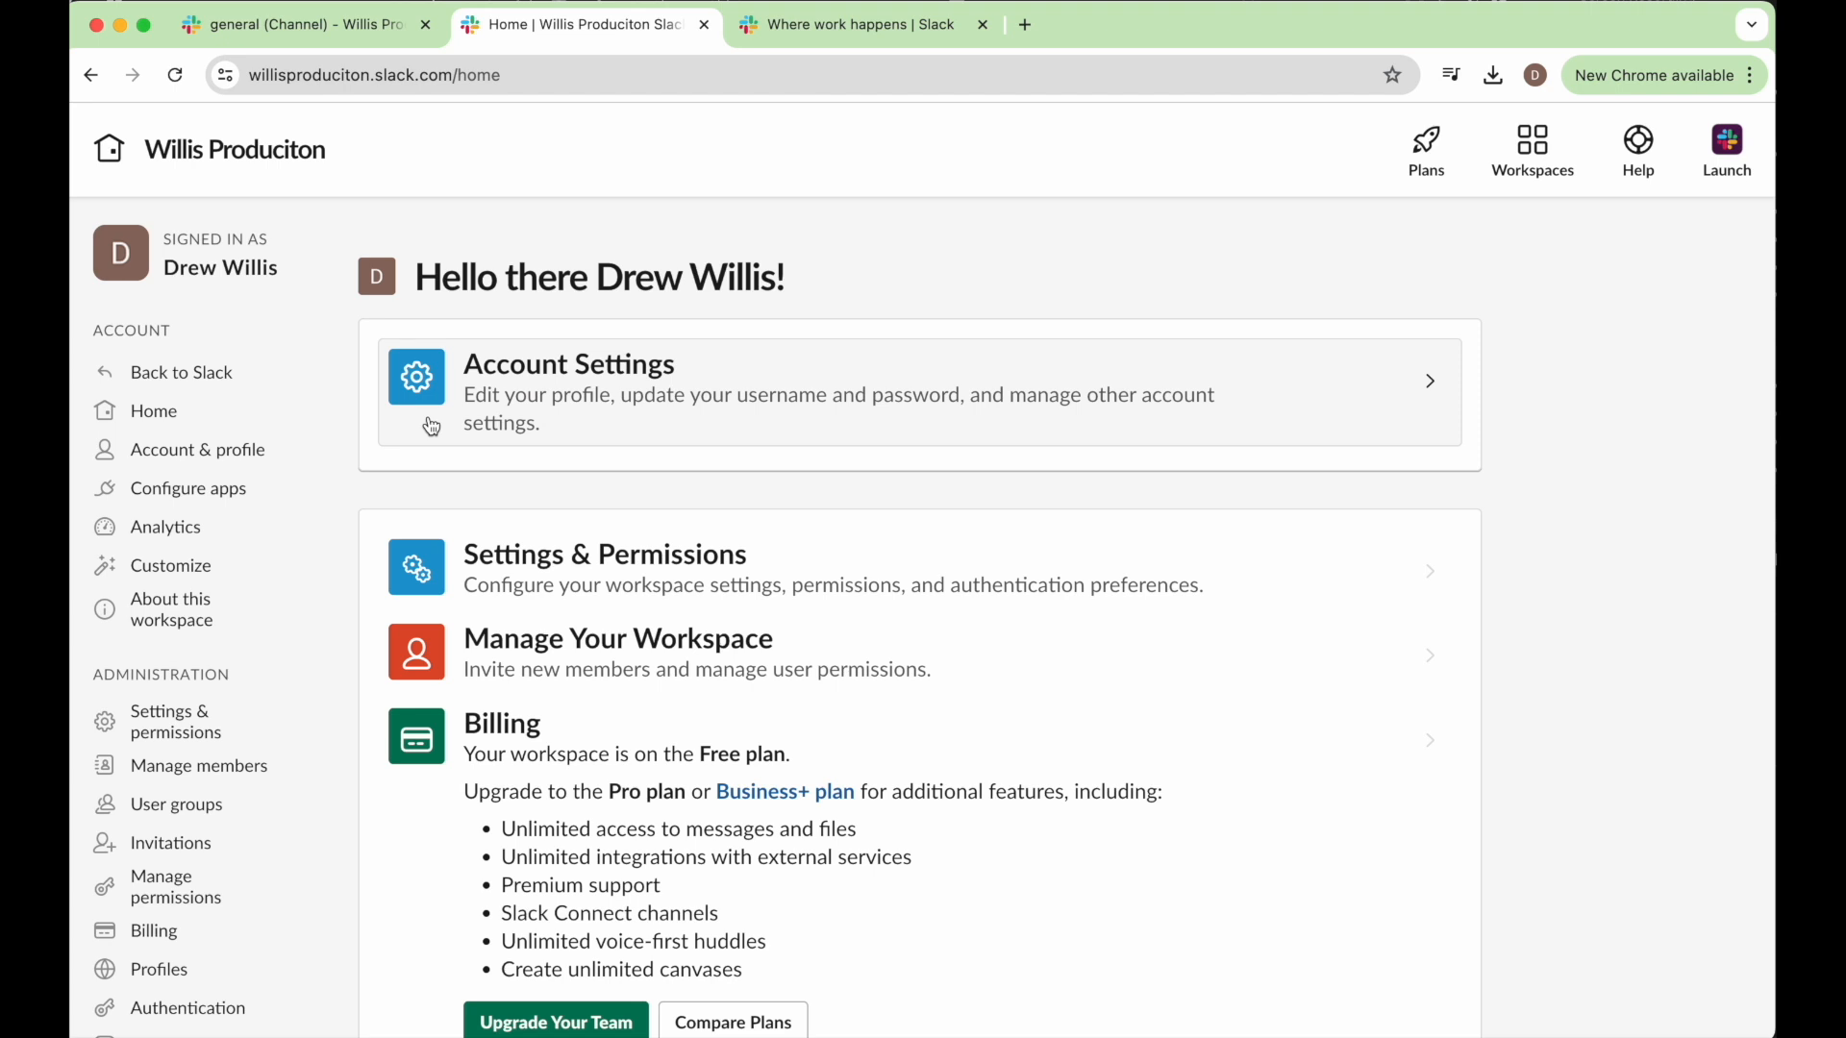
scroll(530, 438, "down", 2)
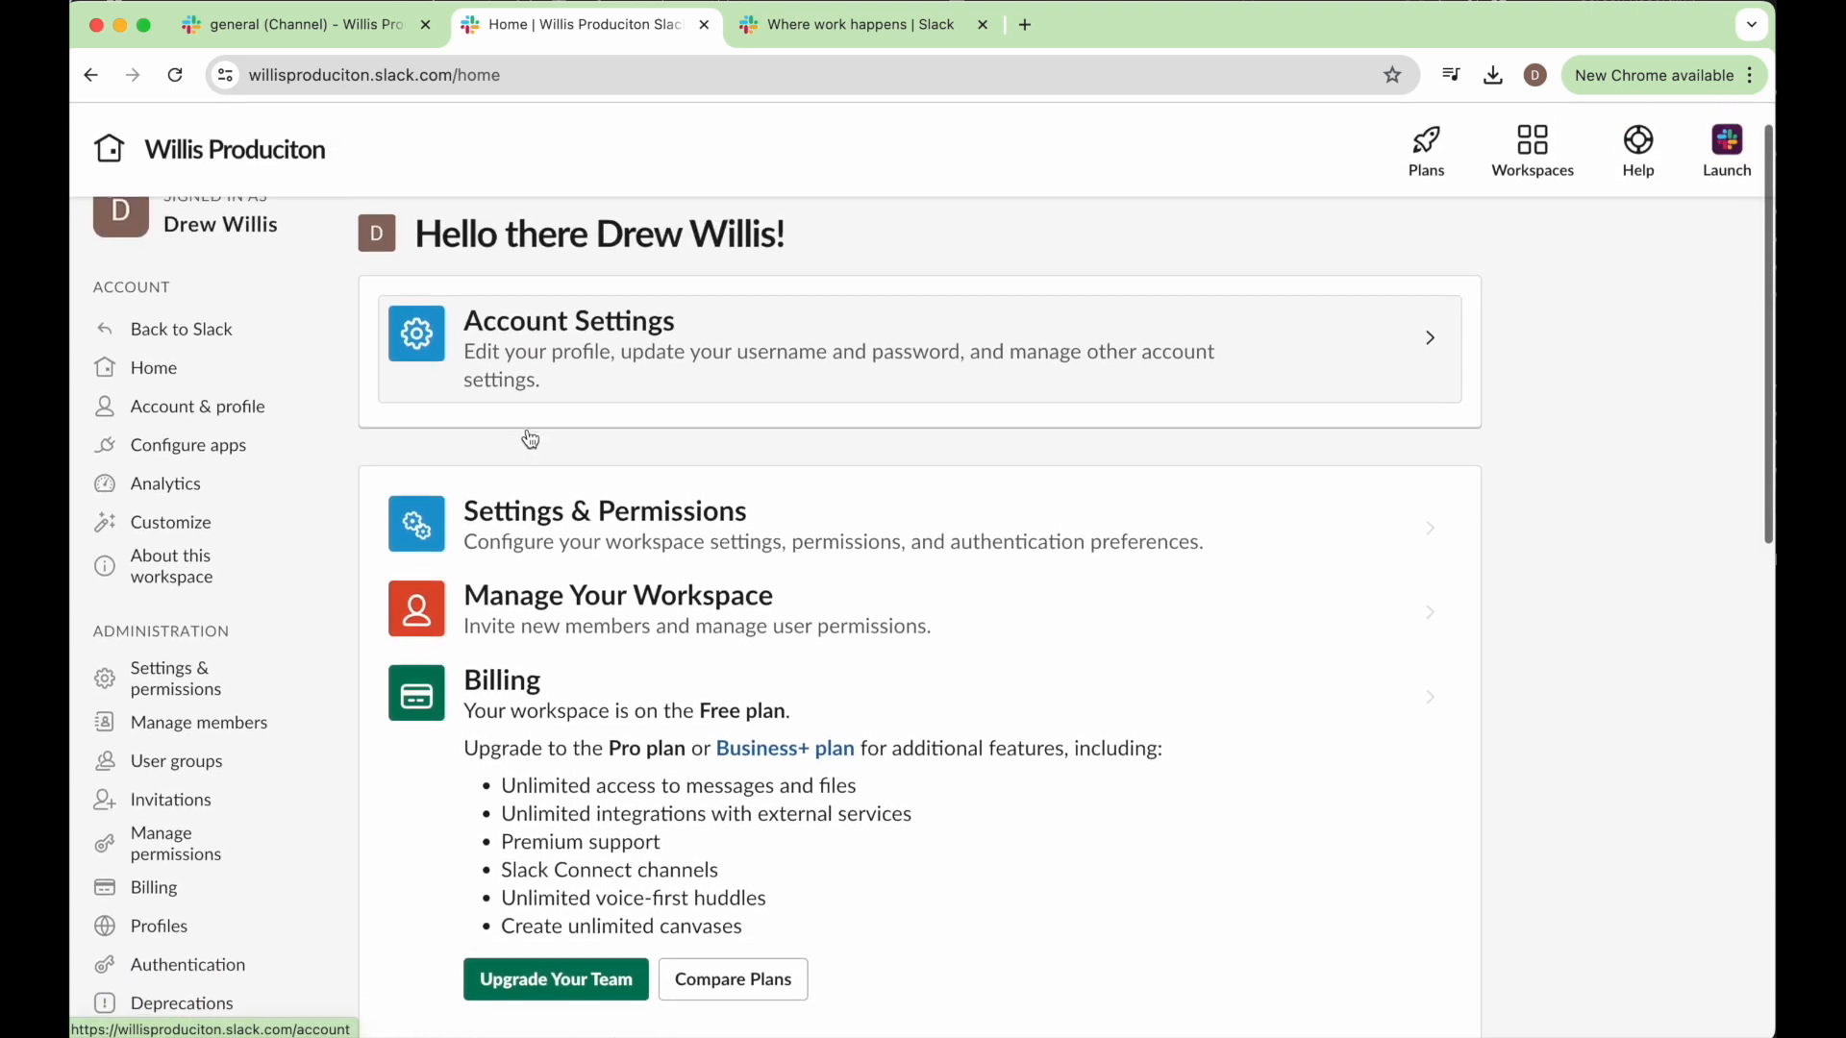
scroll(530, 439, "down", 1)
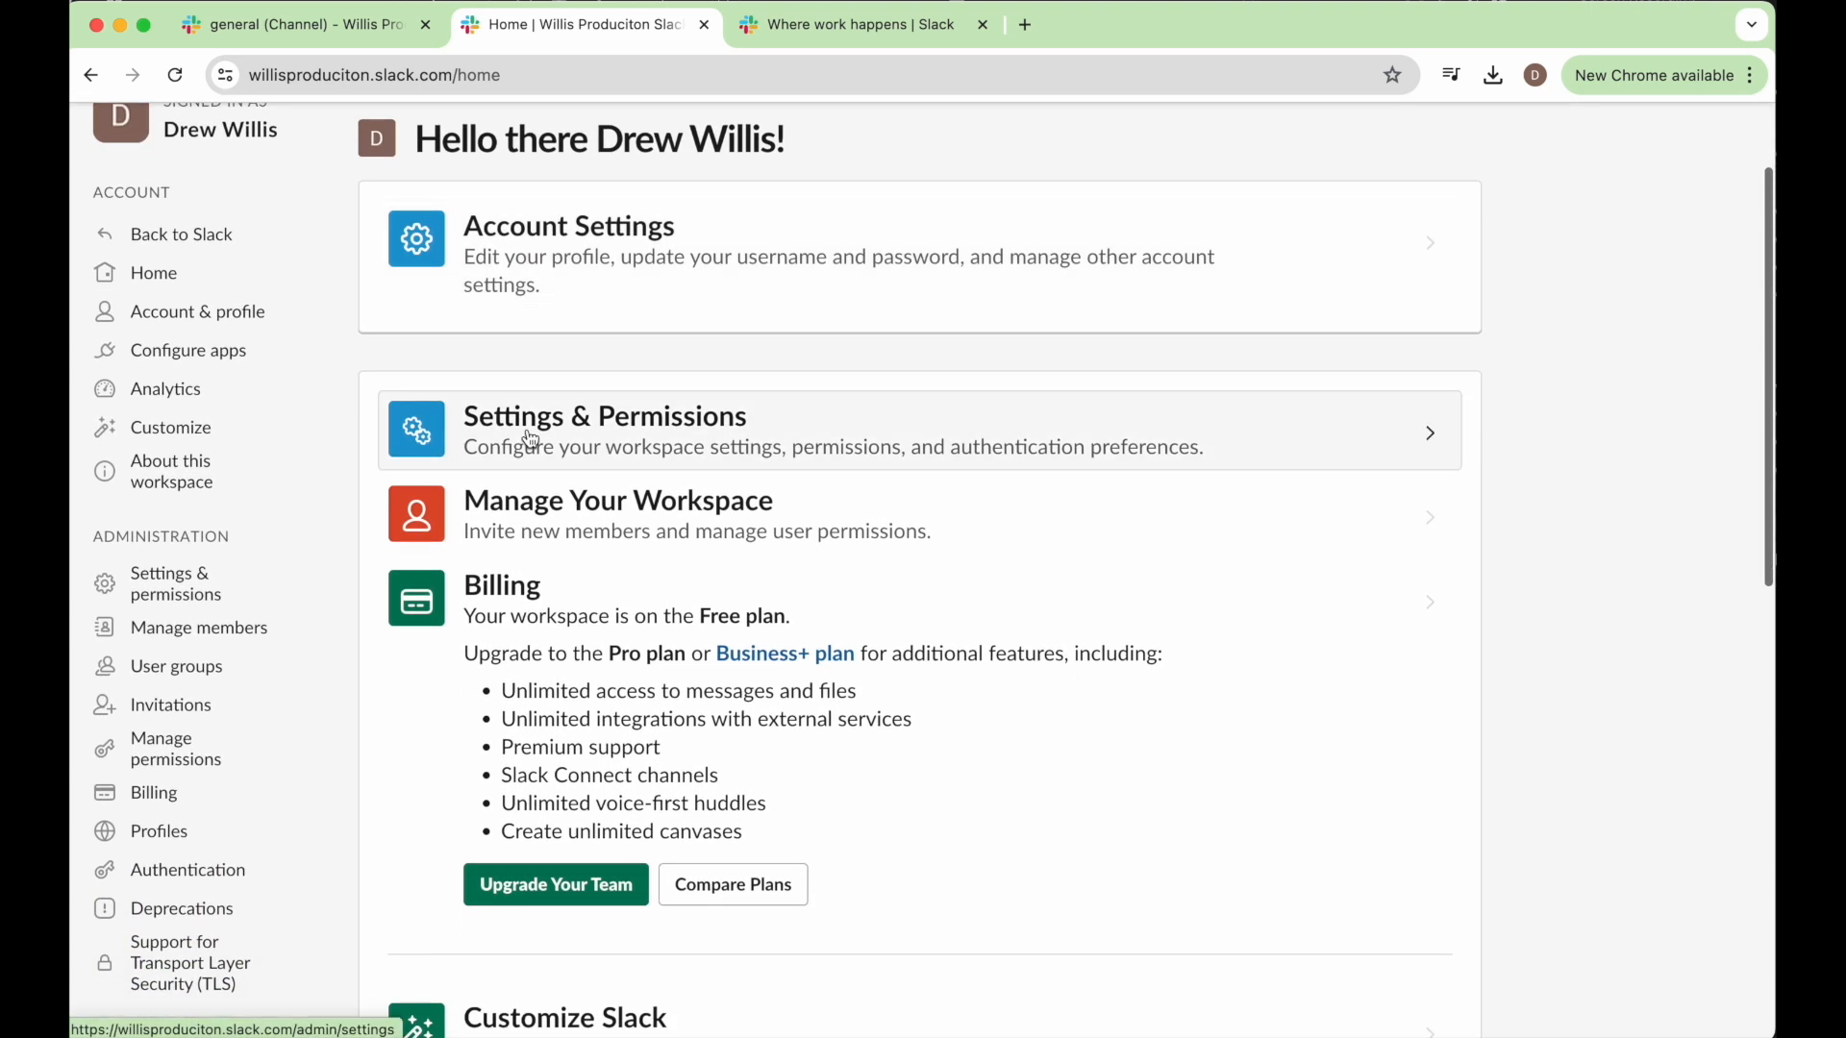
View the workspace's app configuration page, close it, and return to the customization page.
left_click(202, 349)
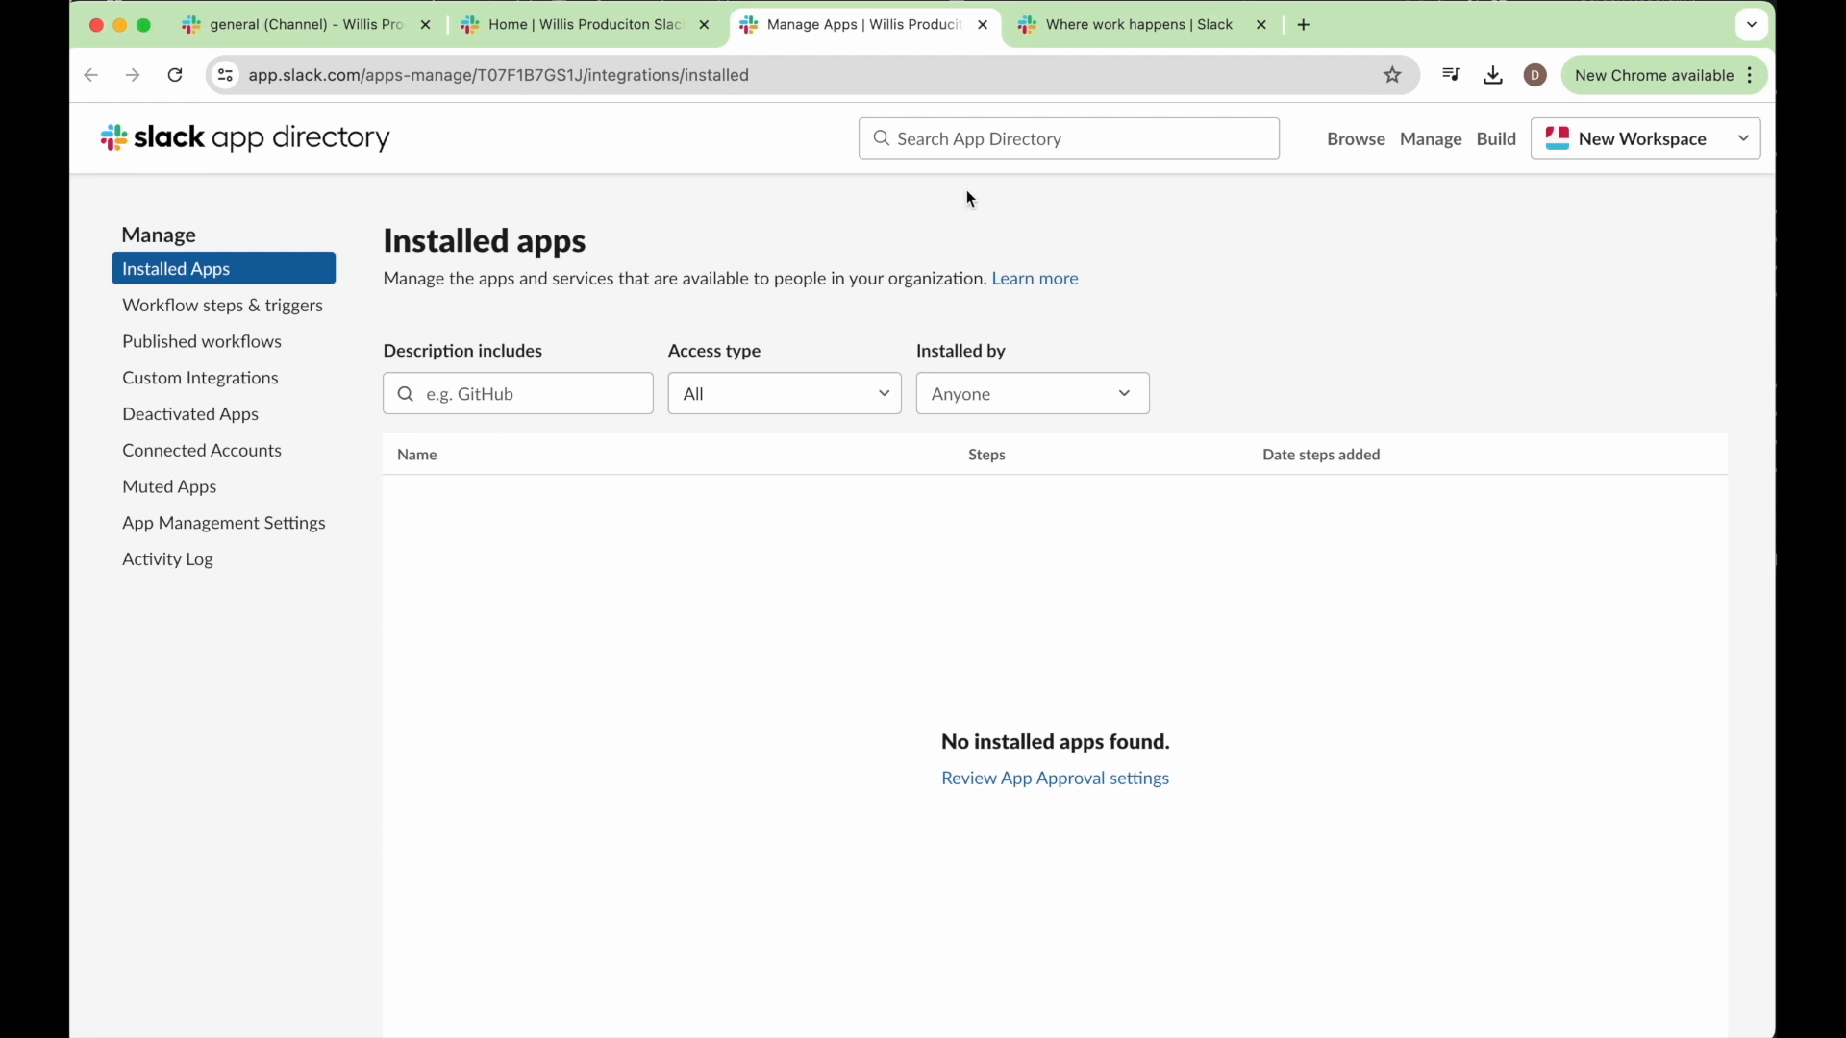
left_click(984, 26)
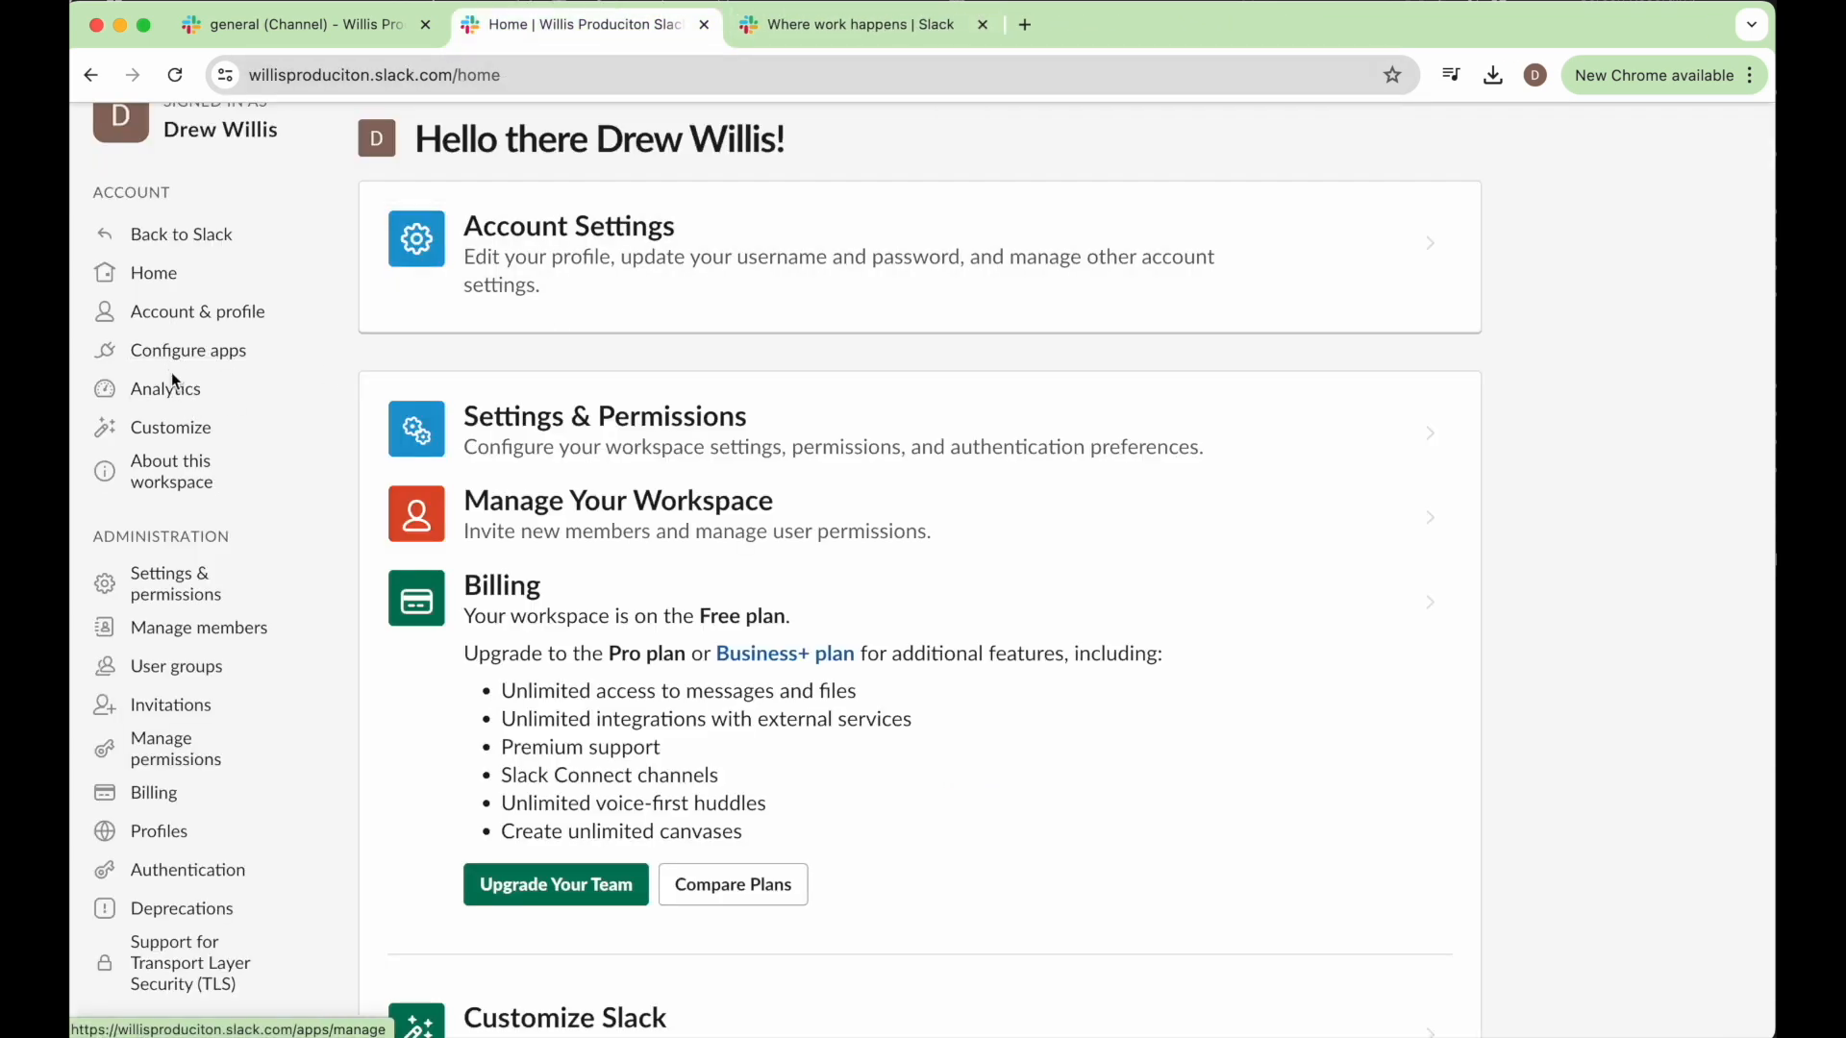
left_click(202, 428)
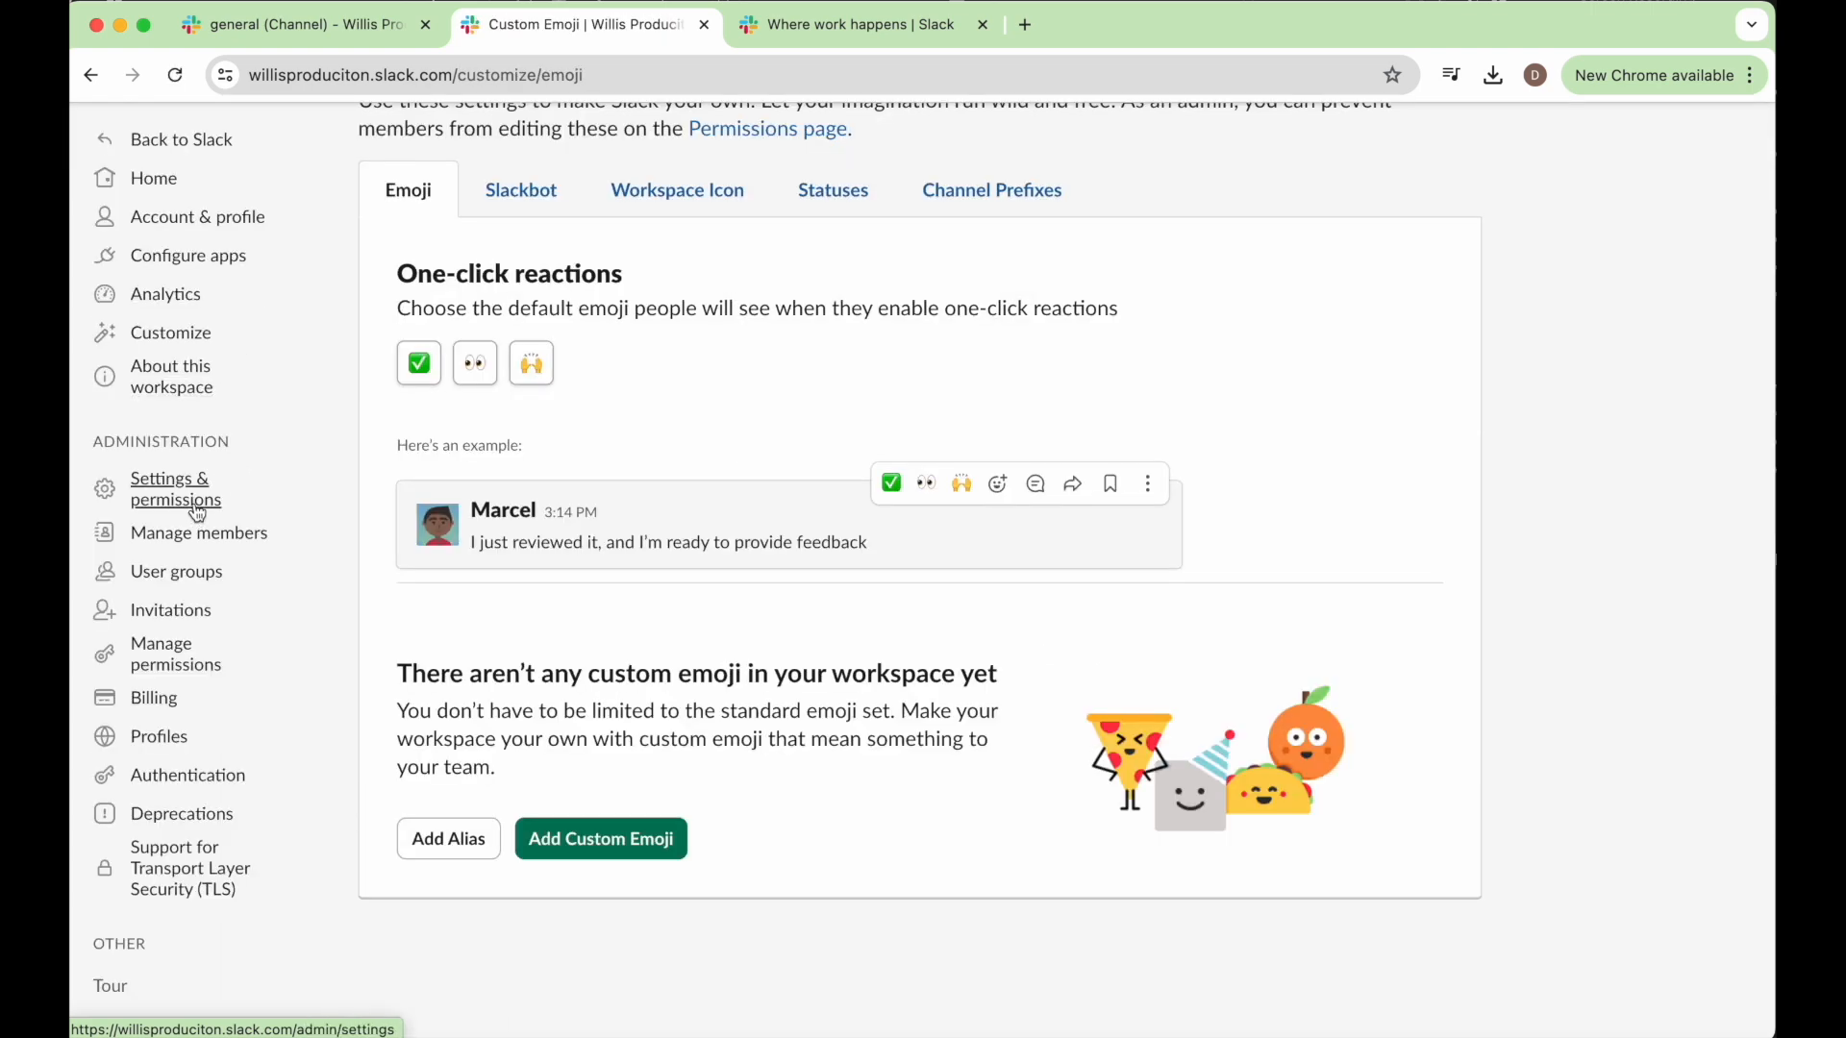
Open Settings & Permissions and review the general workspace settings, from joining rules and language to pronouns display.
left_click(197, 510)
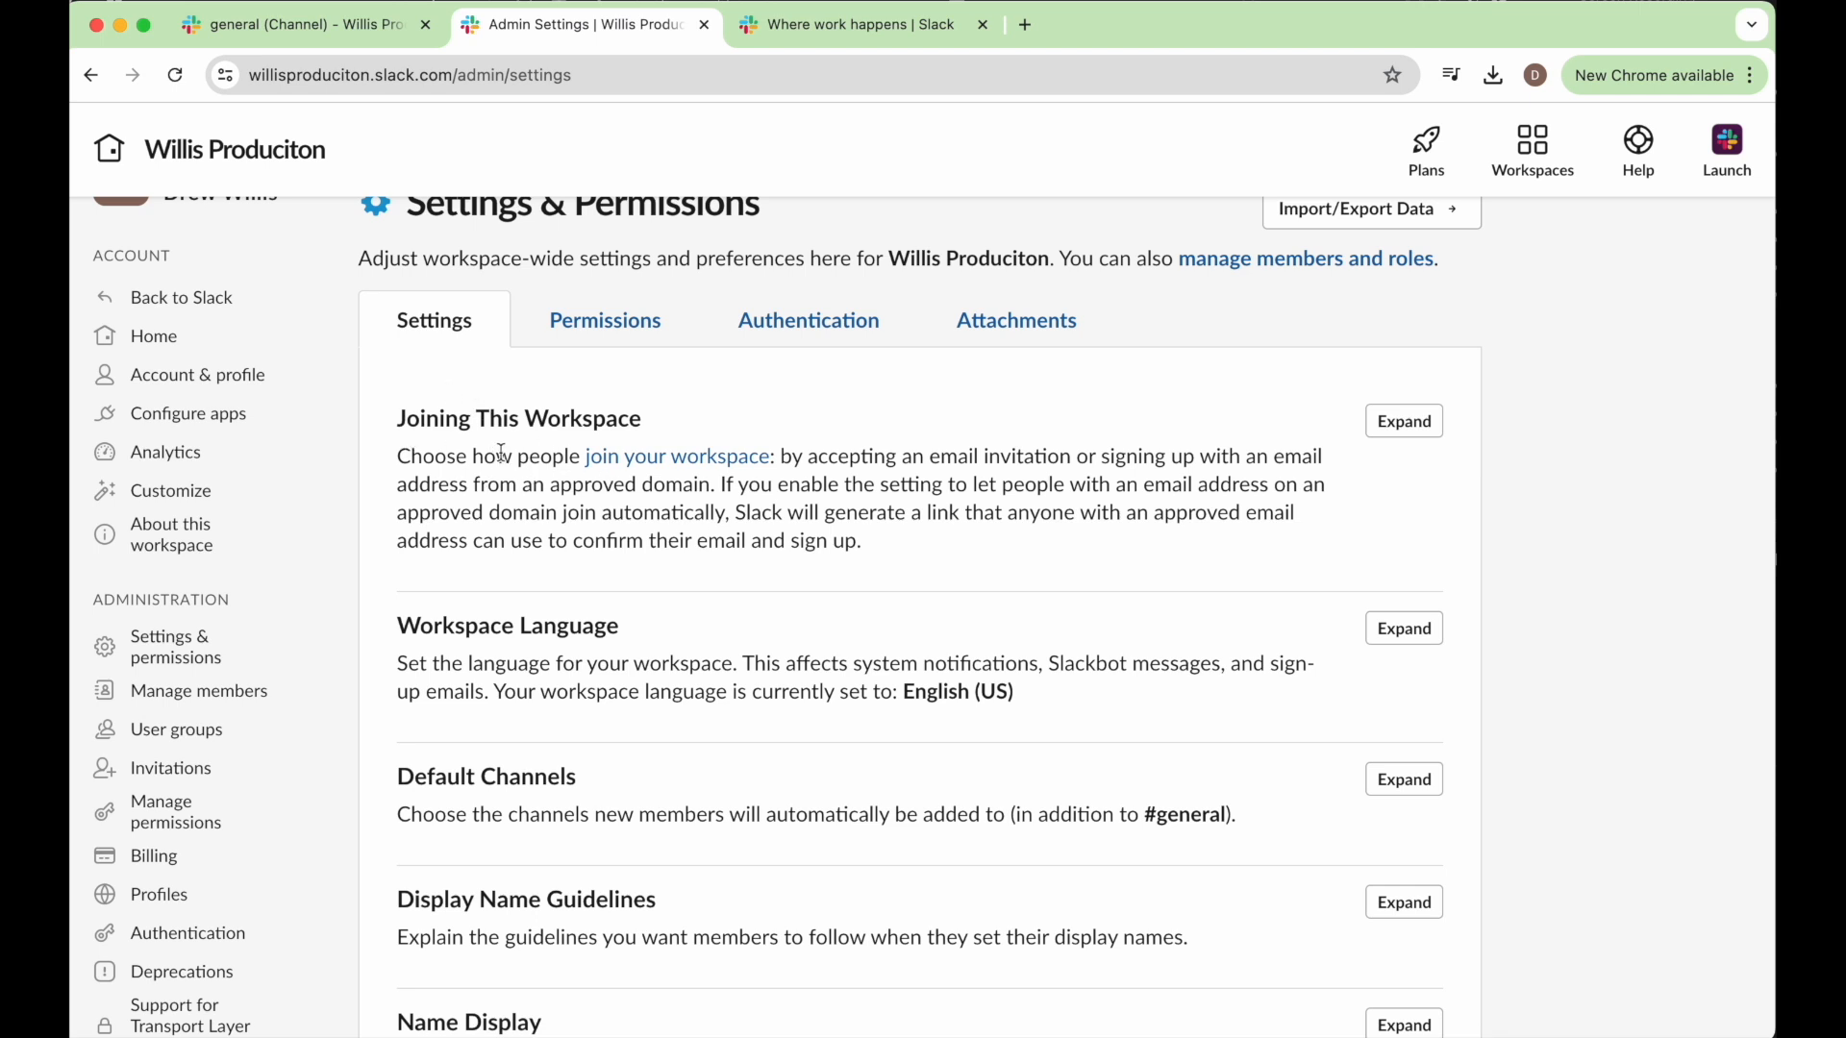
left_click_drag(580, 456, 560, 457)
scroll(565, 596, "down", 1)
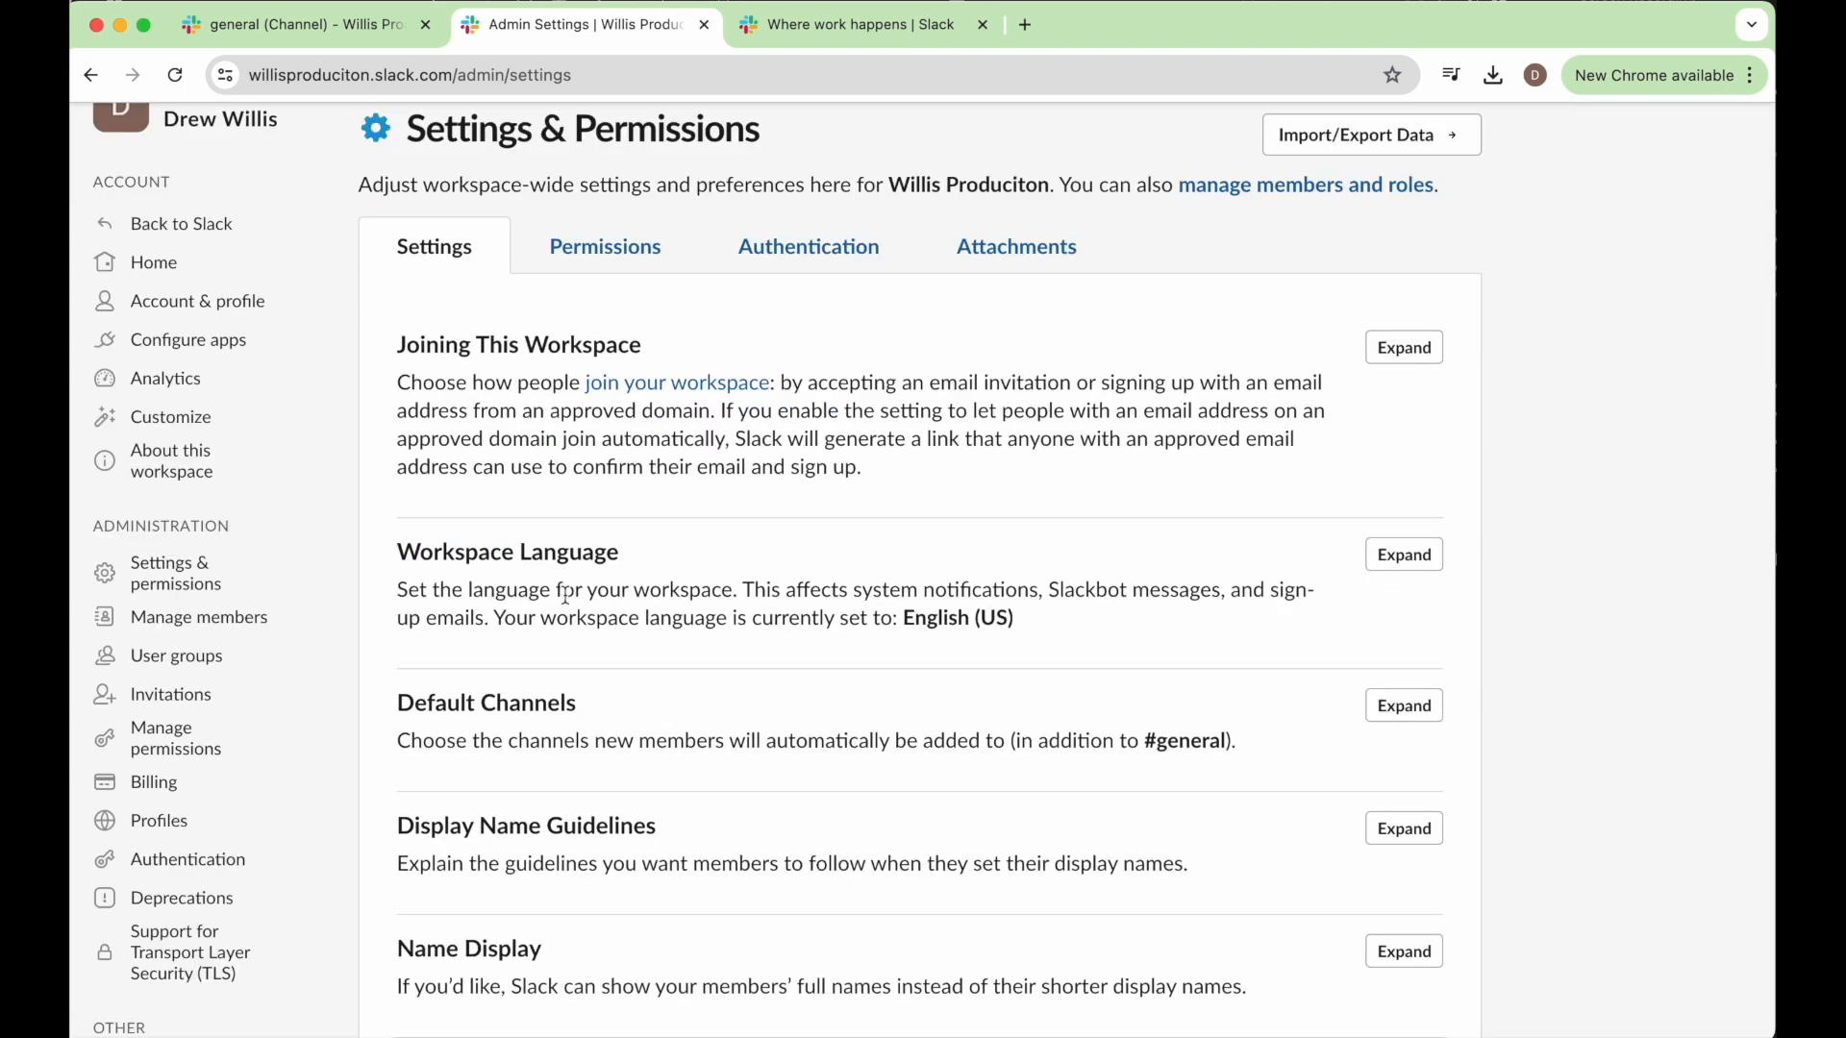
scroll(565, 596, "down", 1)
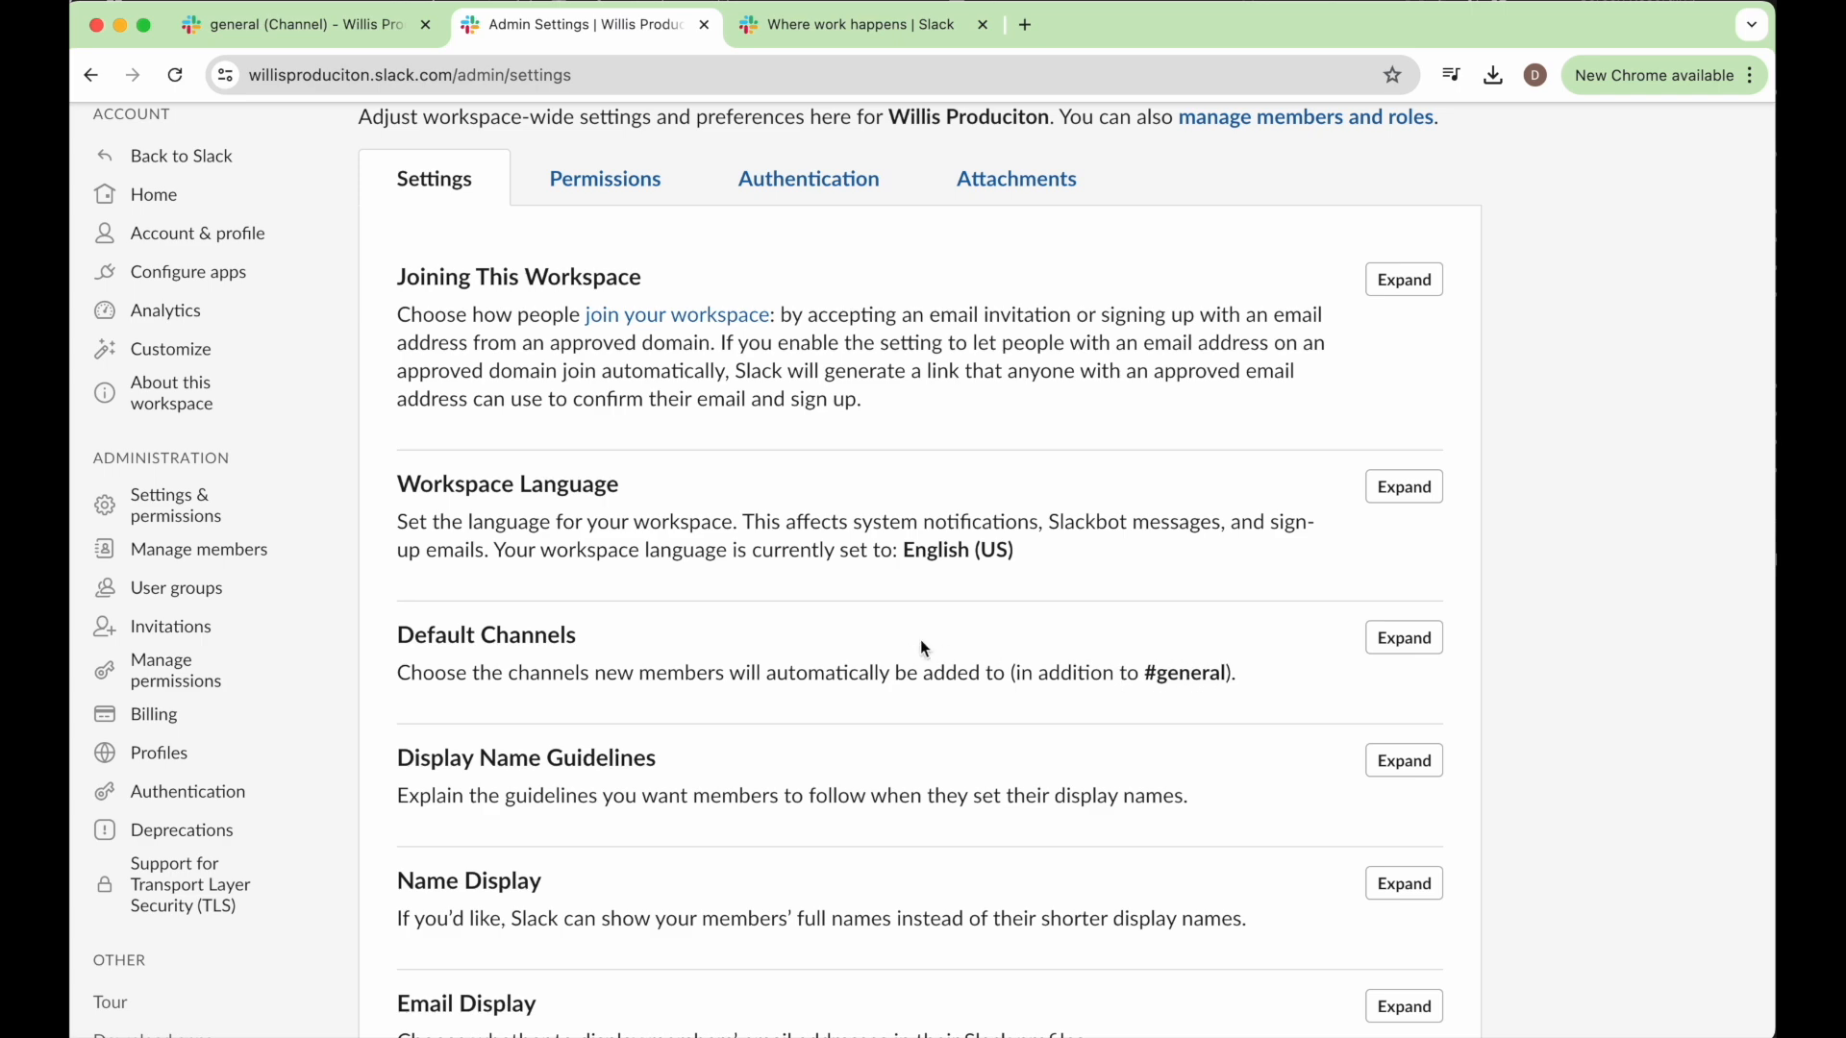
scroll(920, 640, "down", 1)
scroll(692, 640, "down", 1)
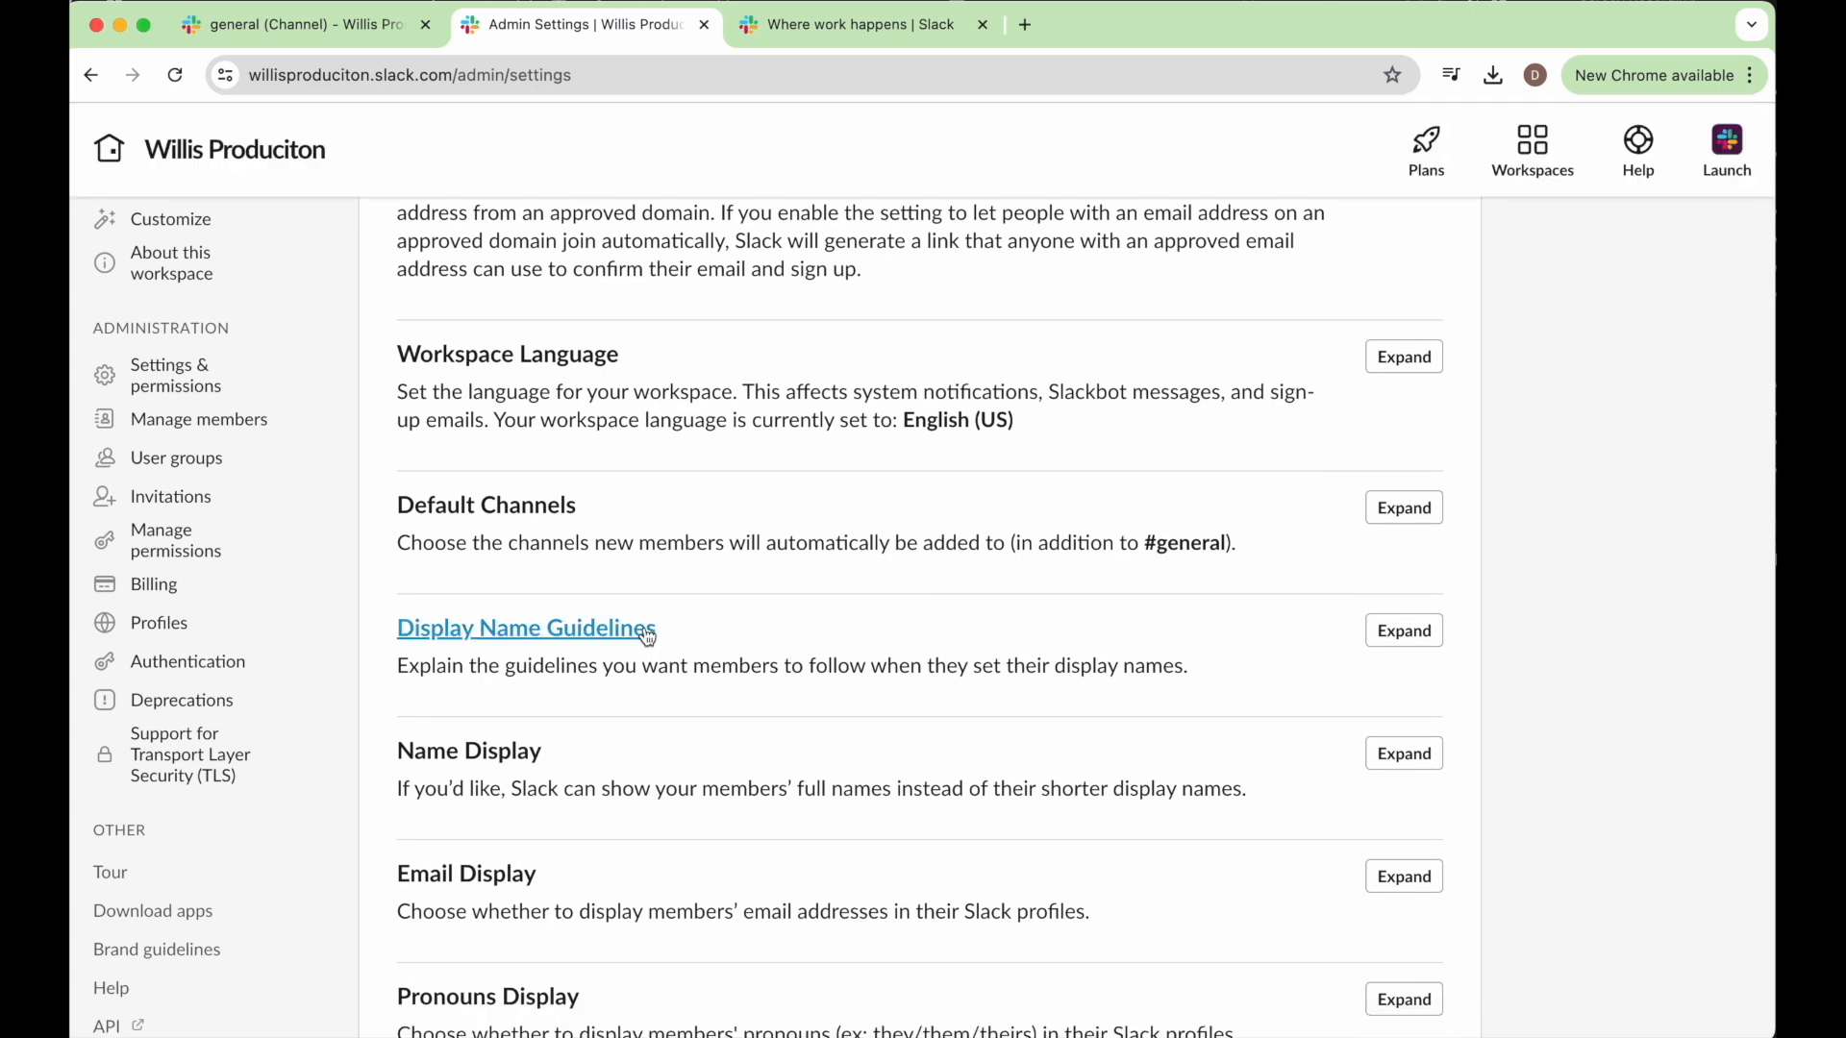
scroll(577, 615, "down", 3)
scroll(557, 692, "down", 2)
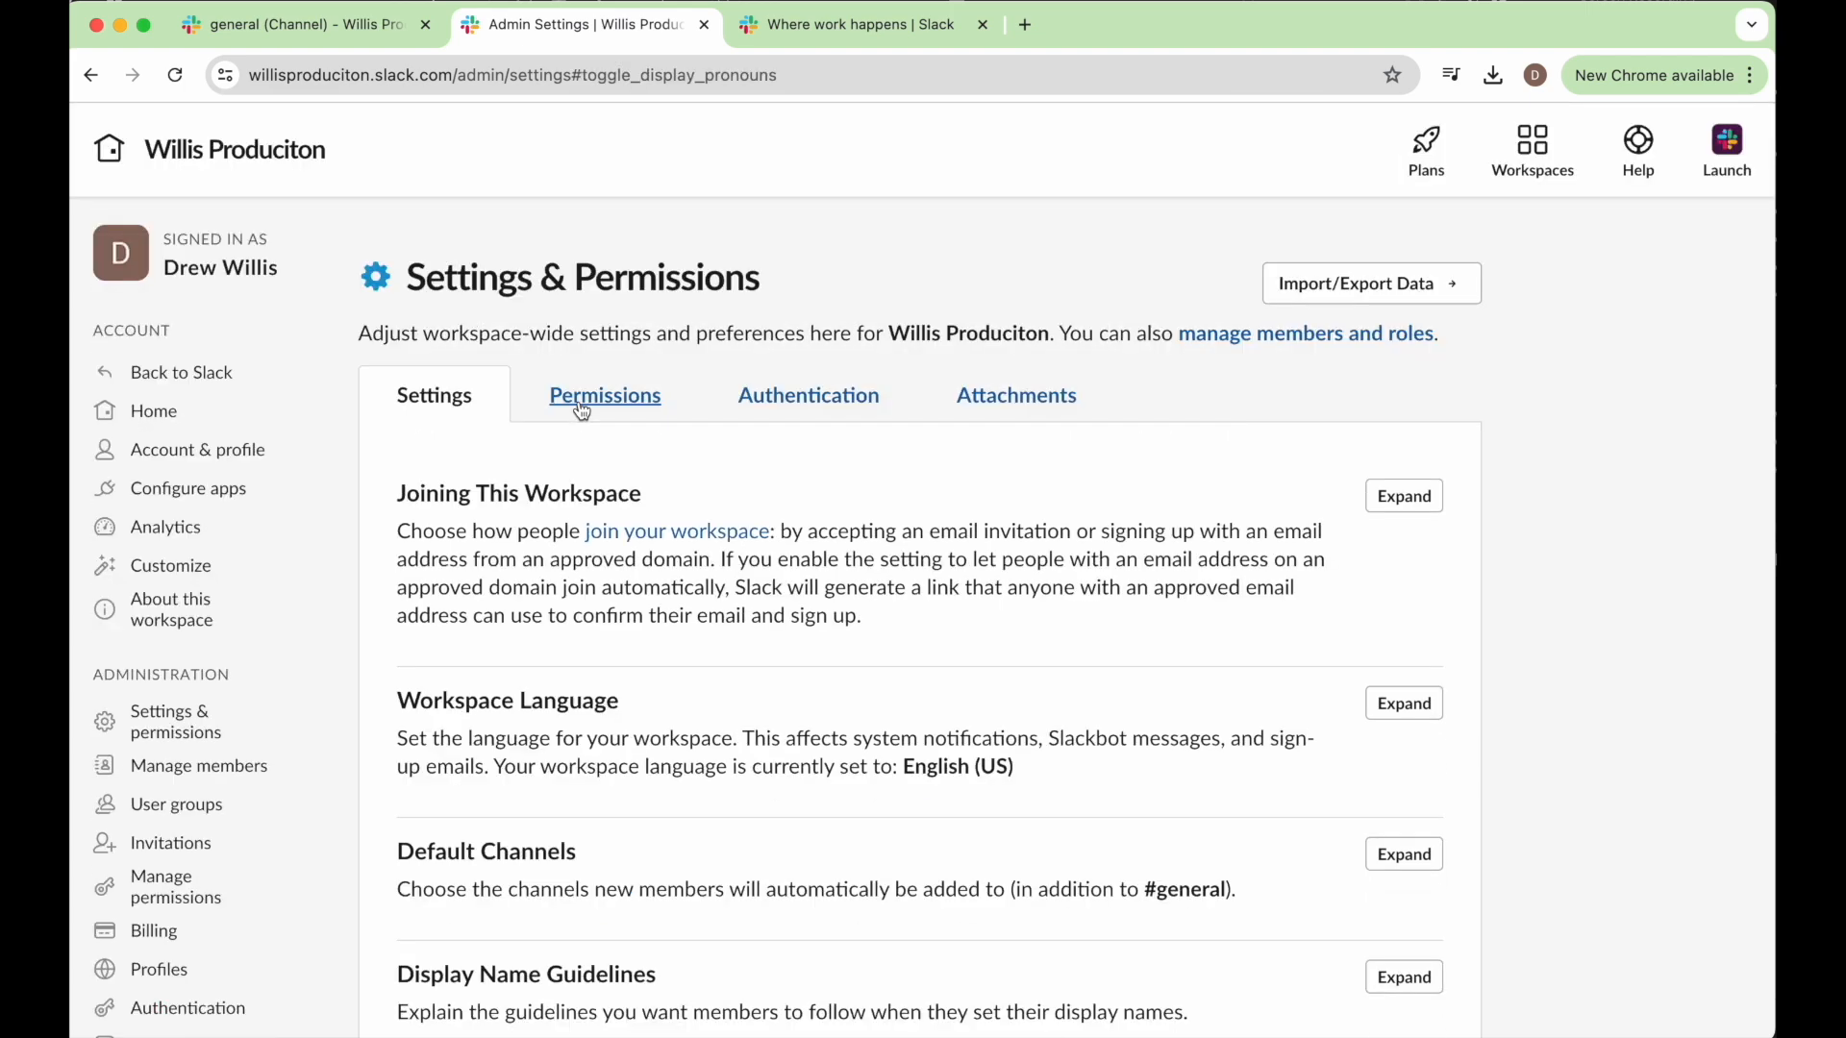
Review the workspace's permissions for messaging, invitations and channel management.
left_click(581, 402)
scroll(660, 538, "down", 1)
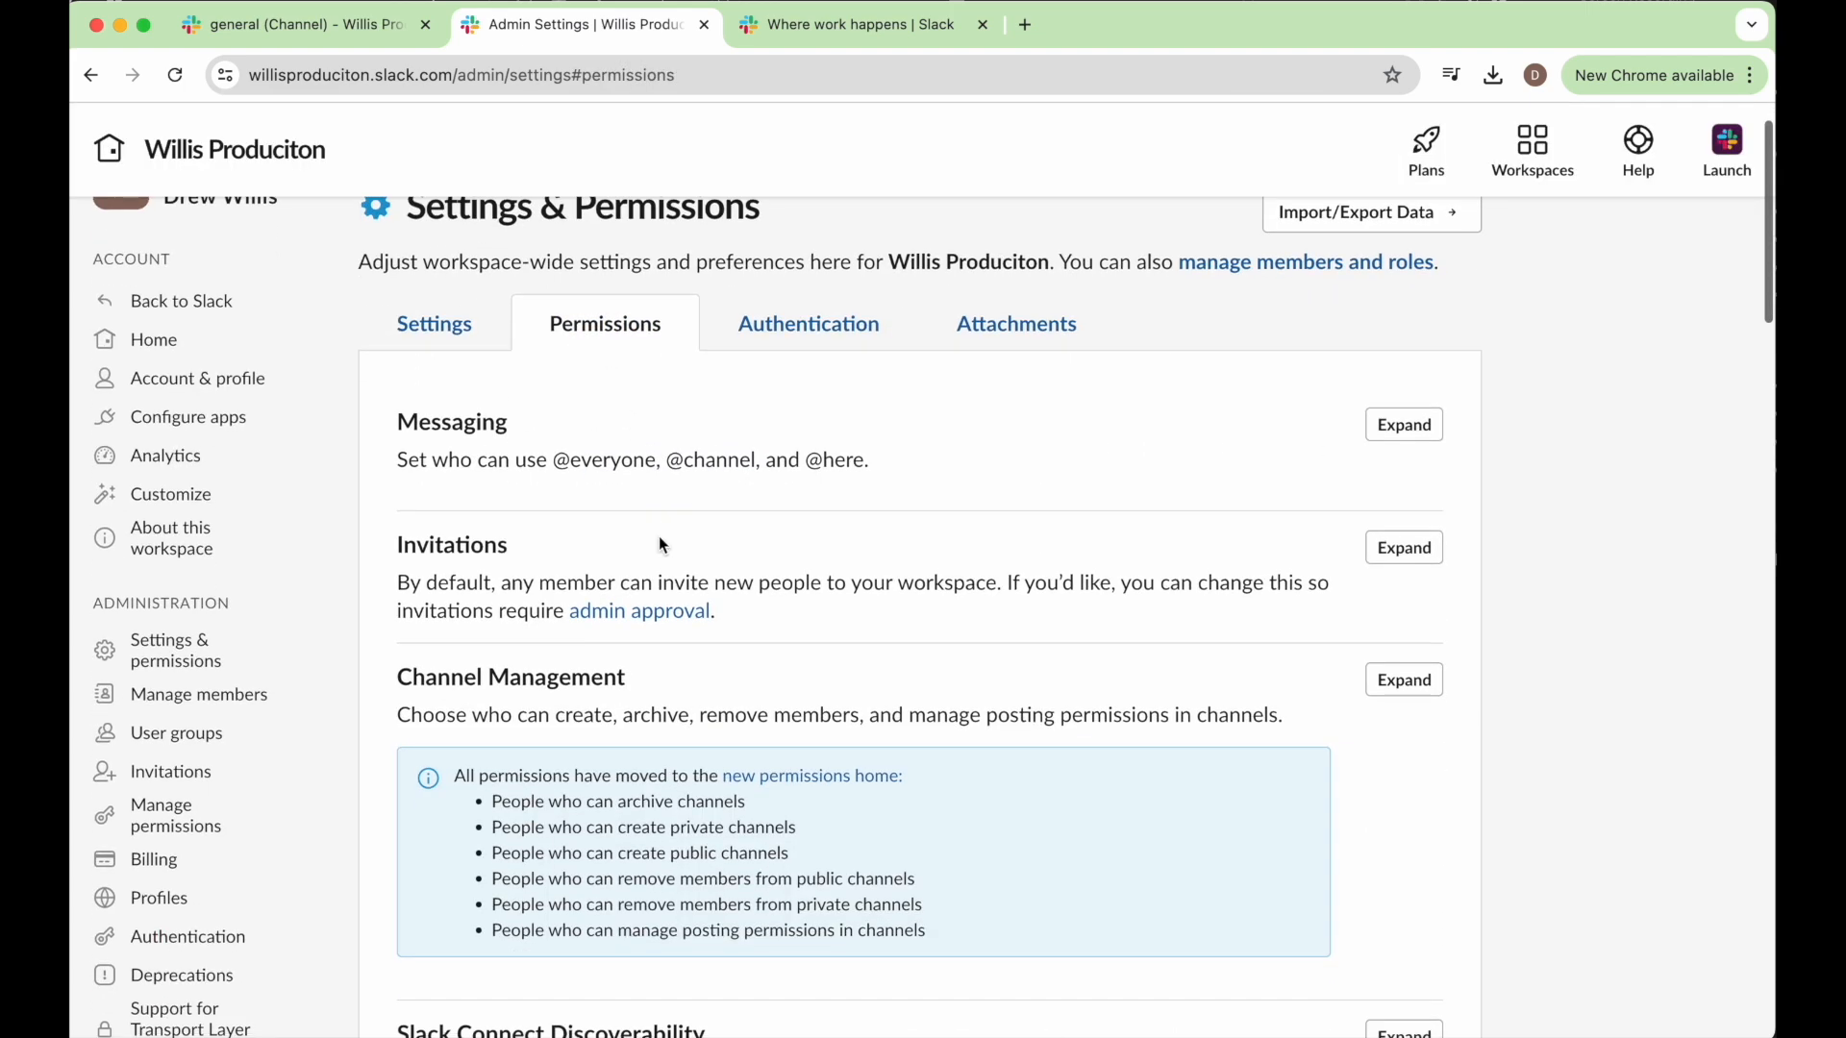
scroll(660, 534, "down", 1)
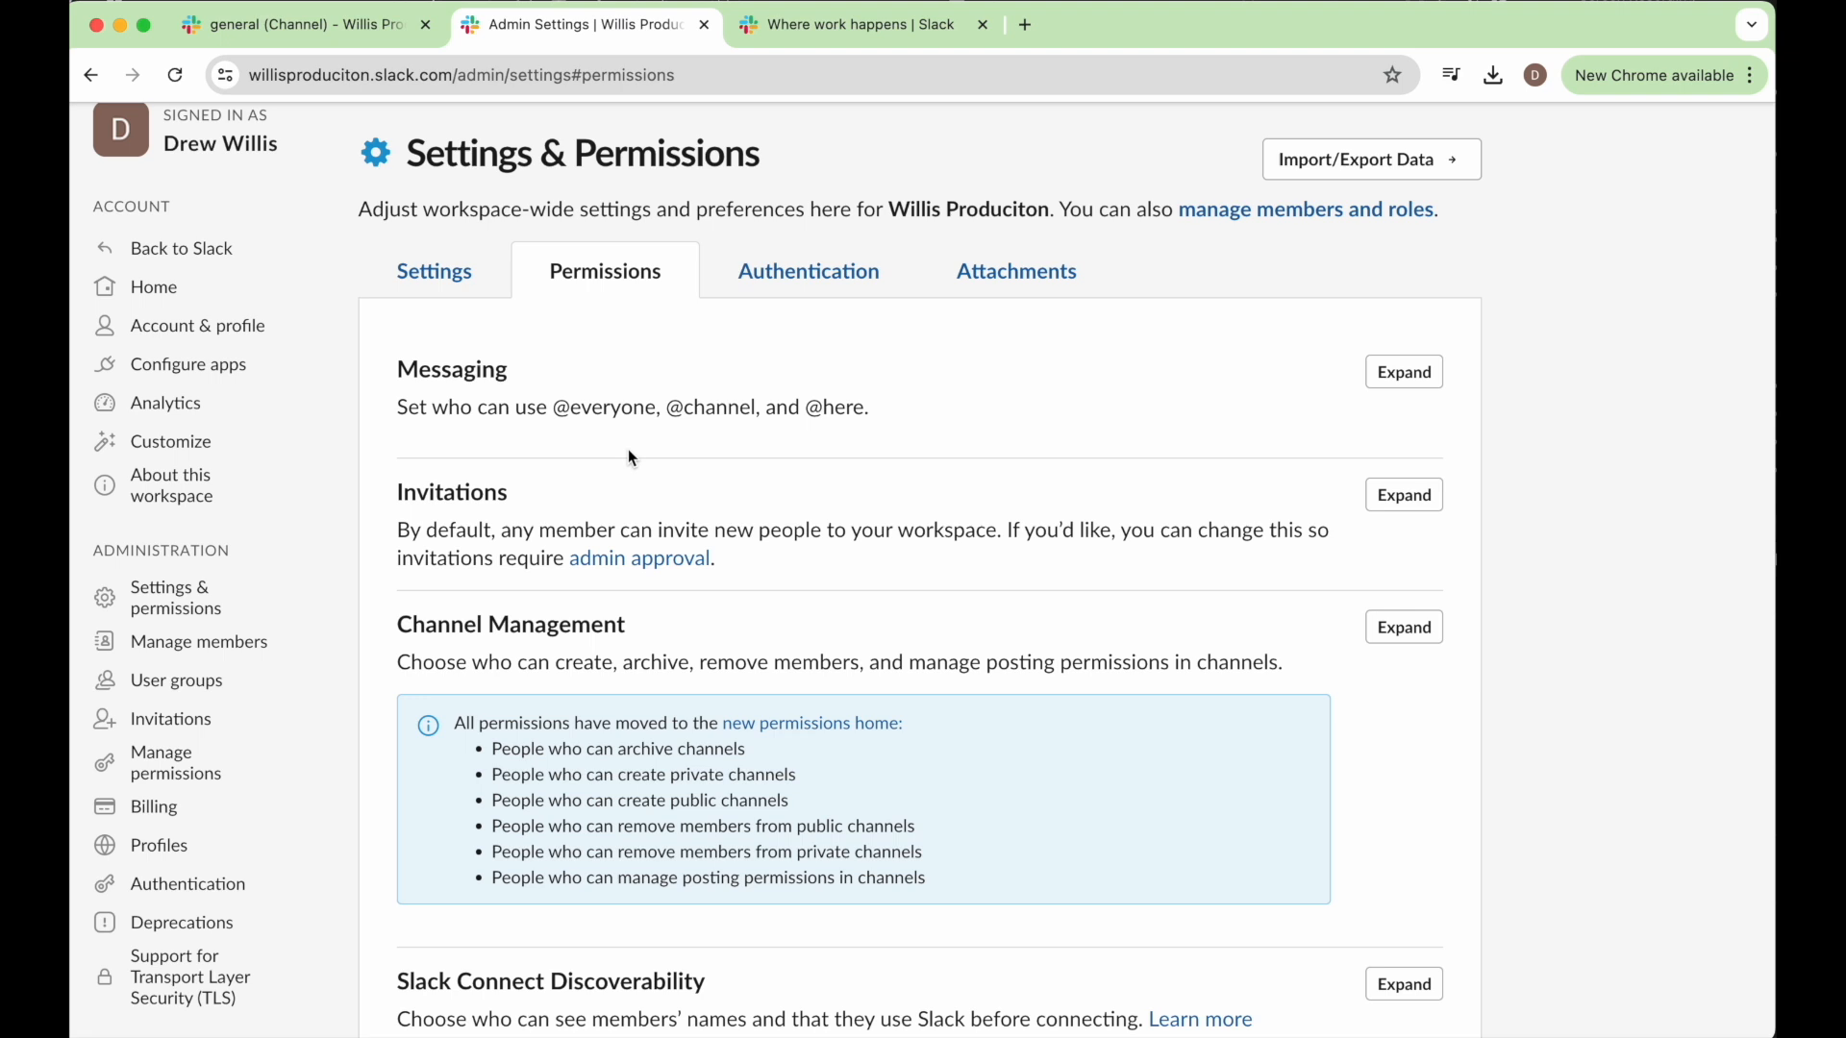
Require admin approval for workspace invitations, send the invitation requests to all admins via Slackbot, and save the setting.
scroll(614, 435, "down", 2)
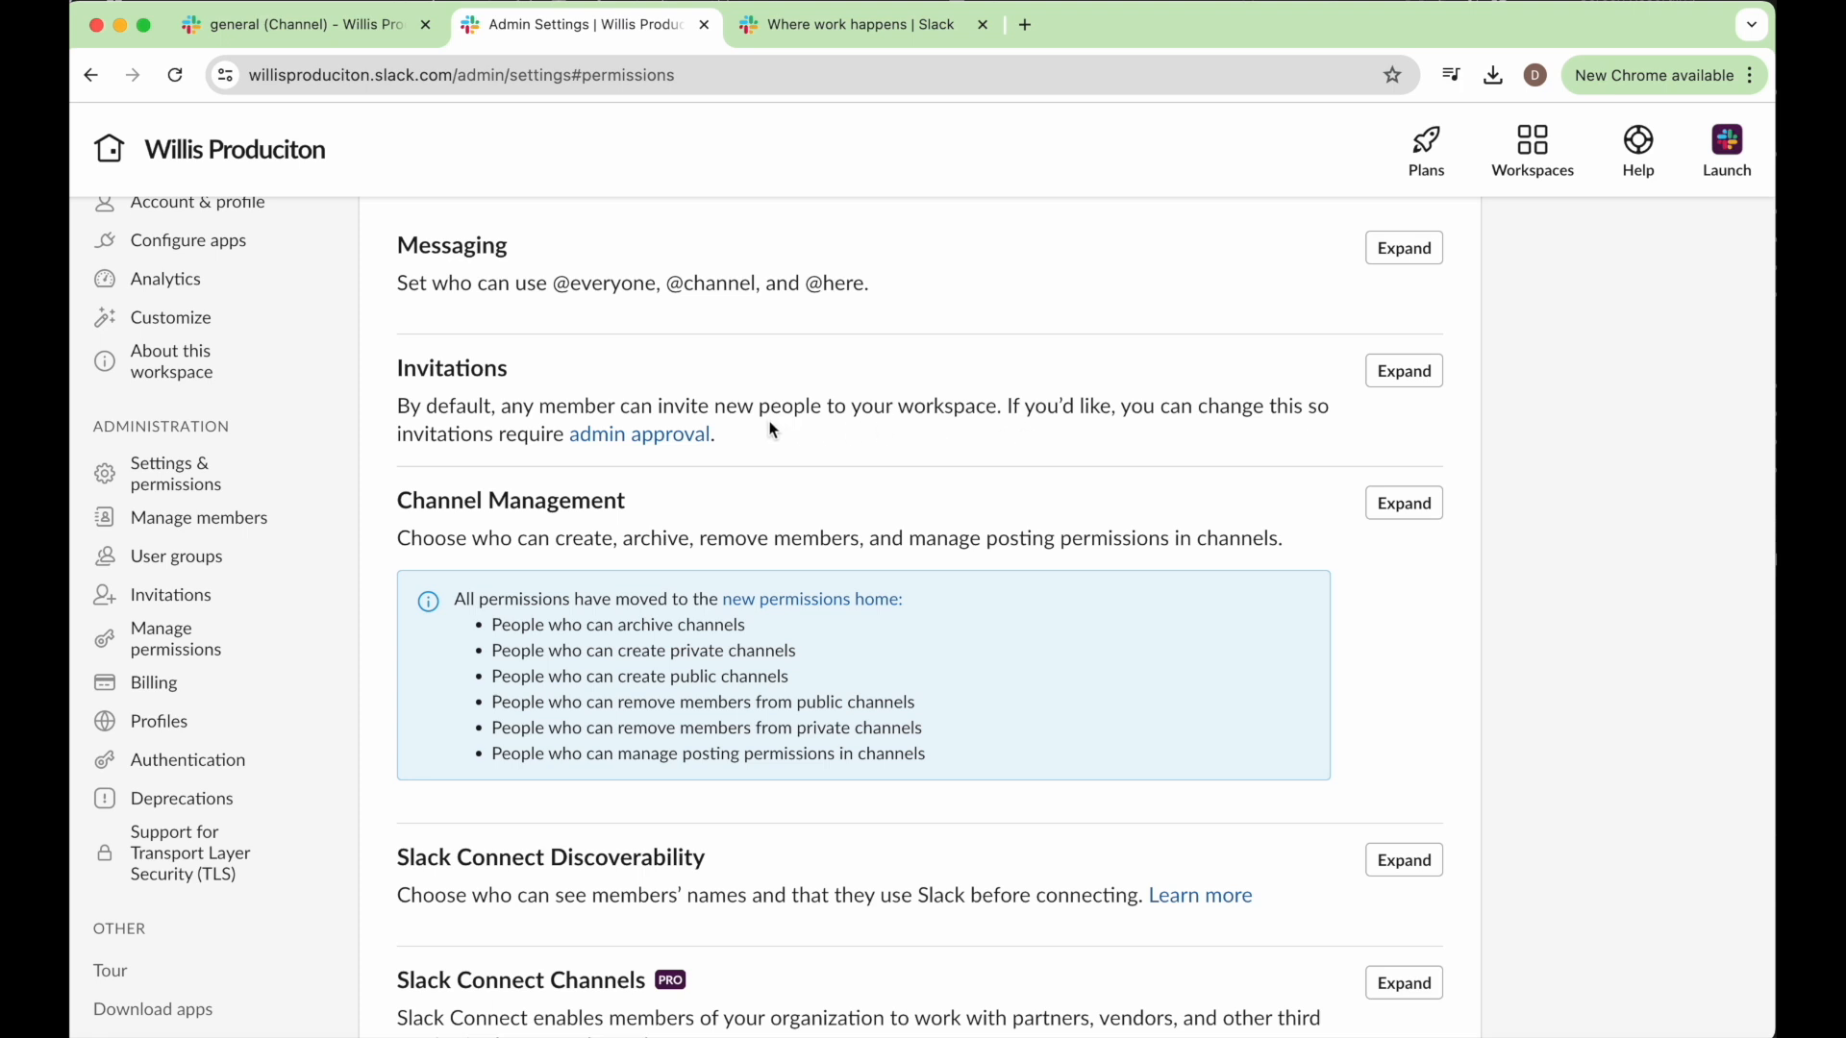
left_click(624, 434)
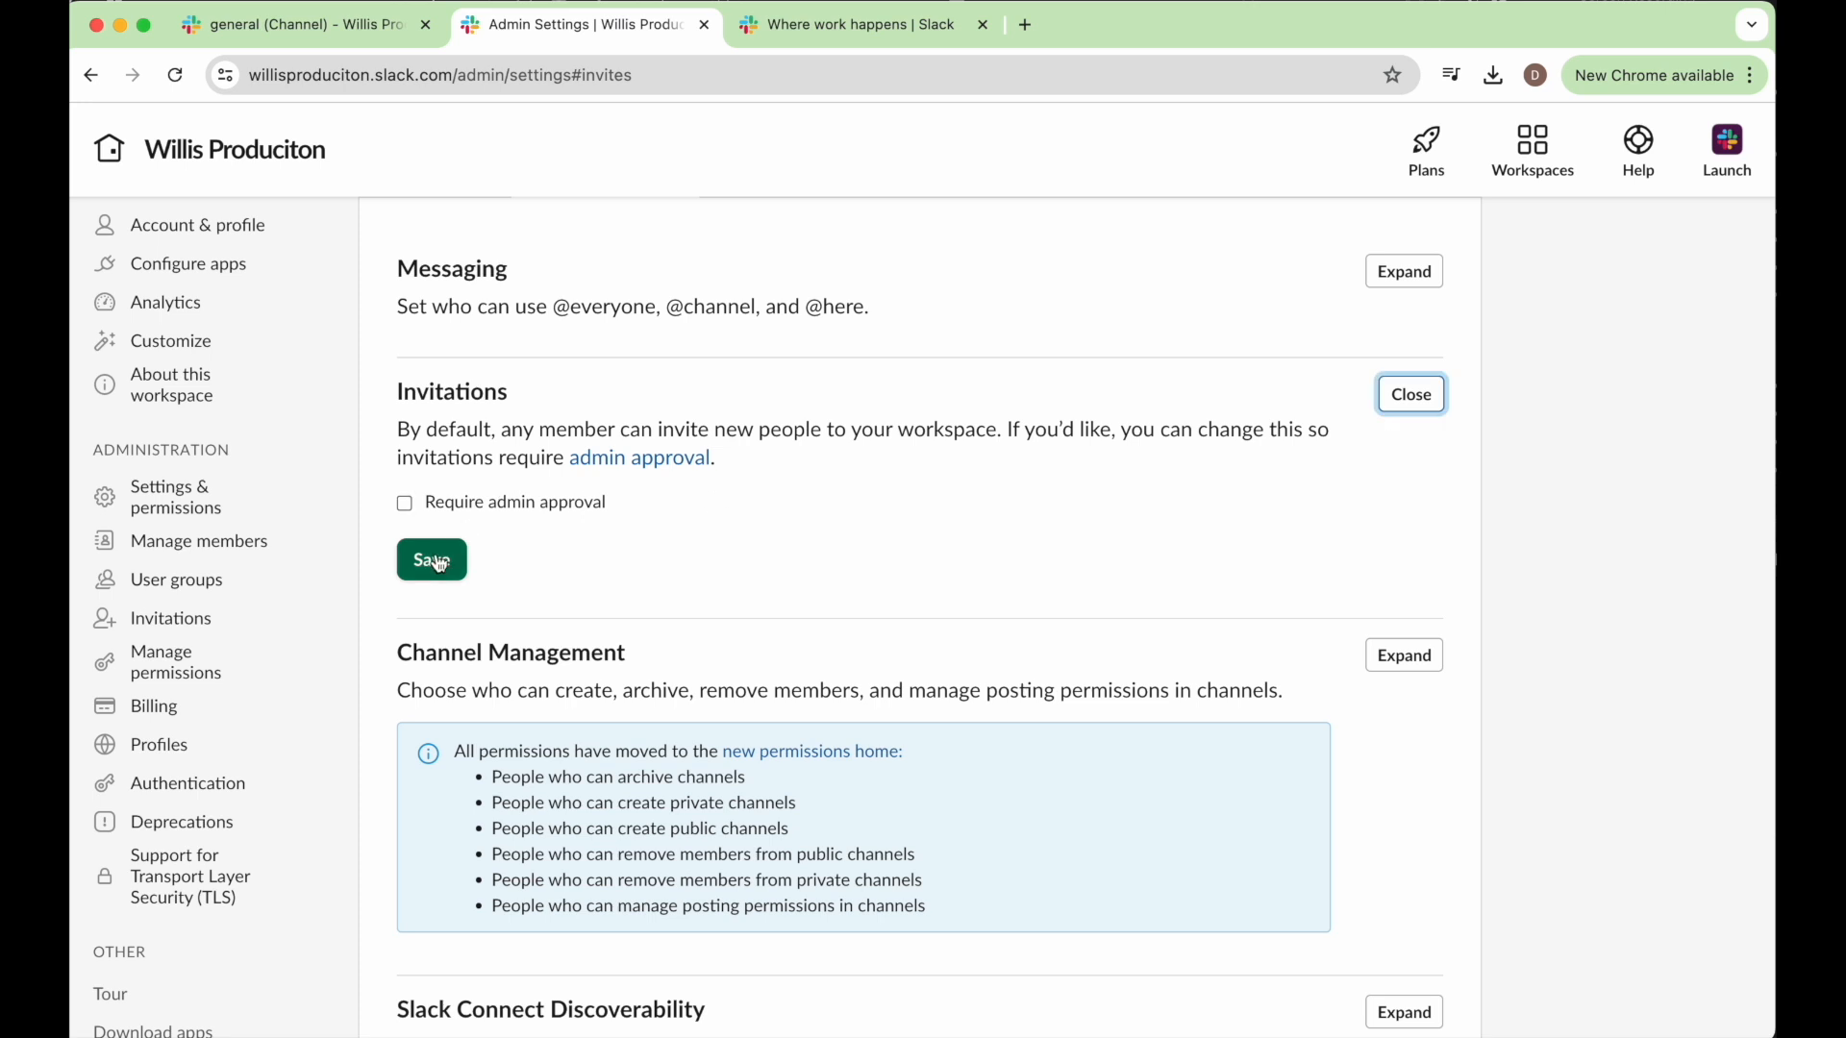
double_click(405, 502)
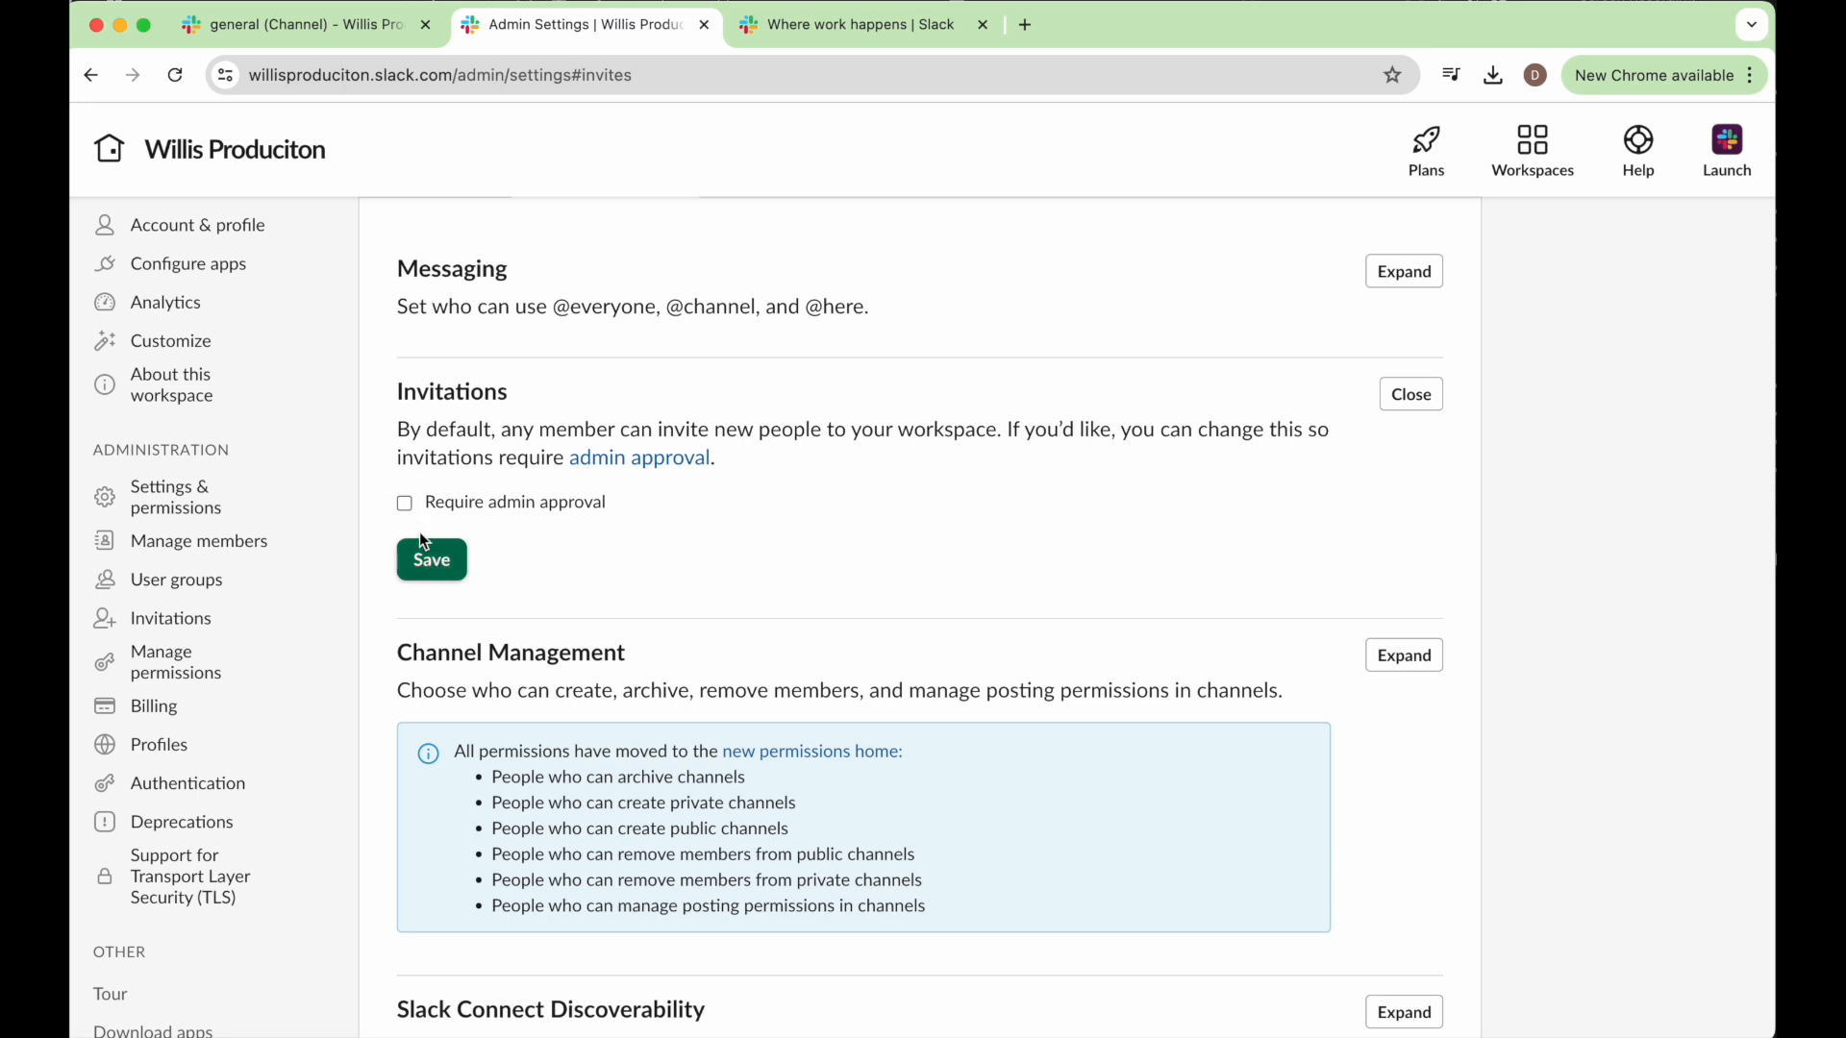
left_click(439, 505)
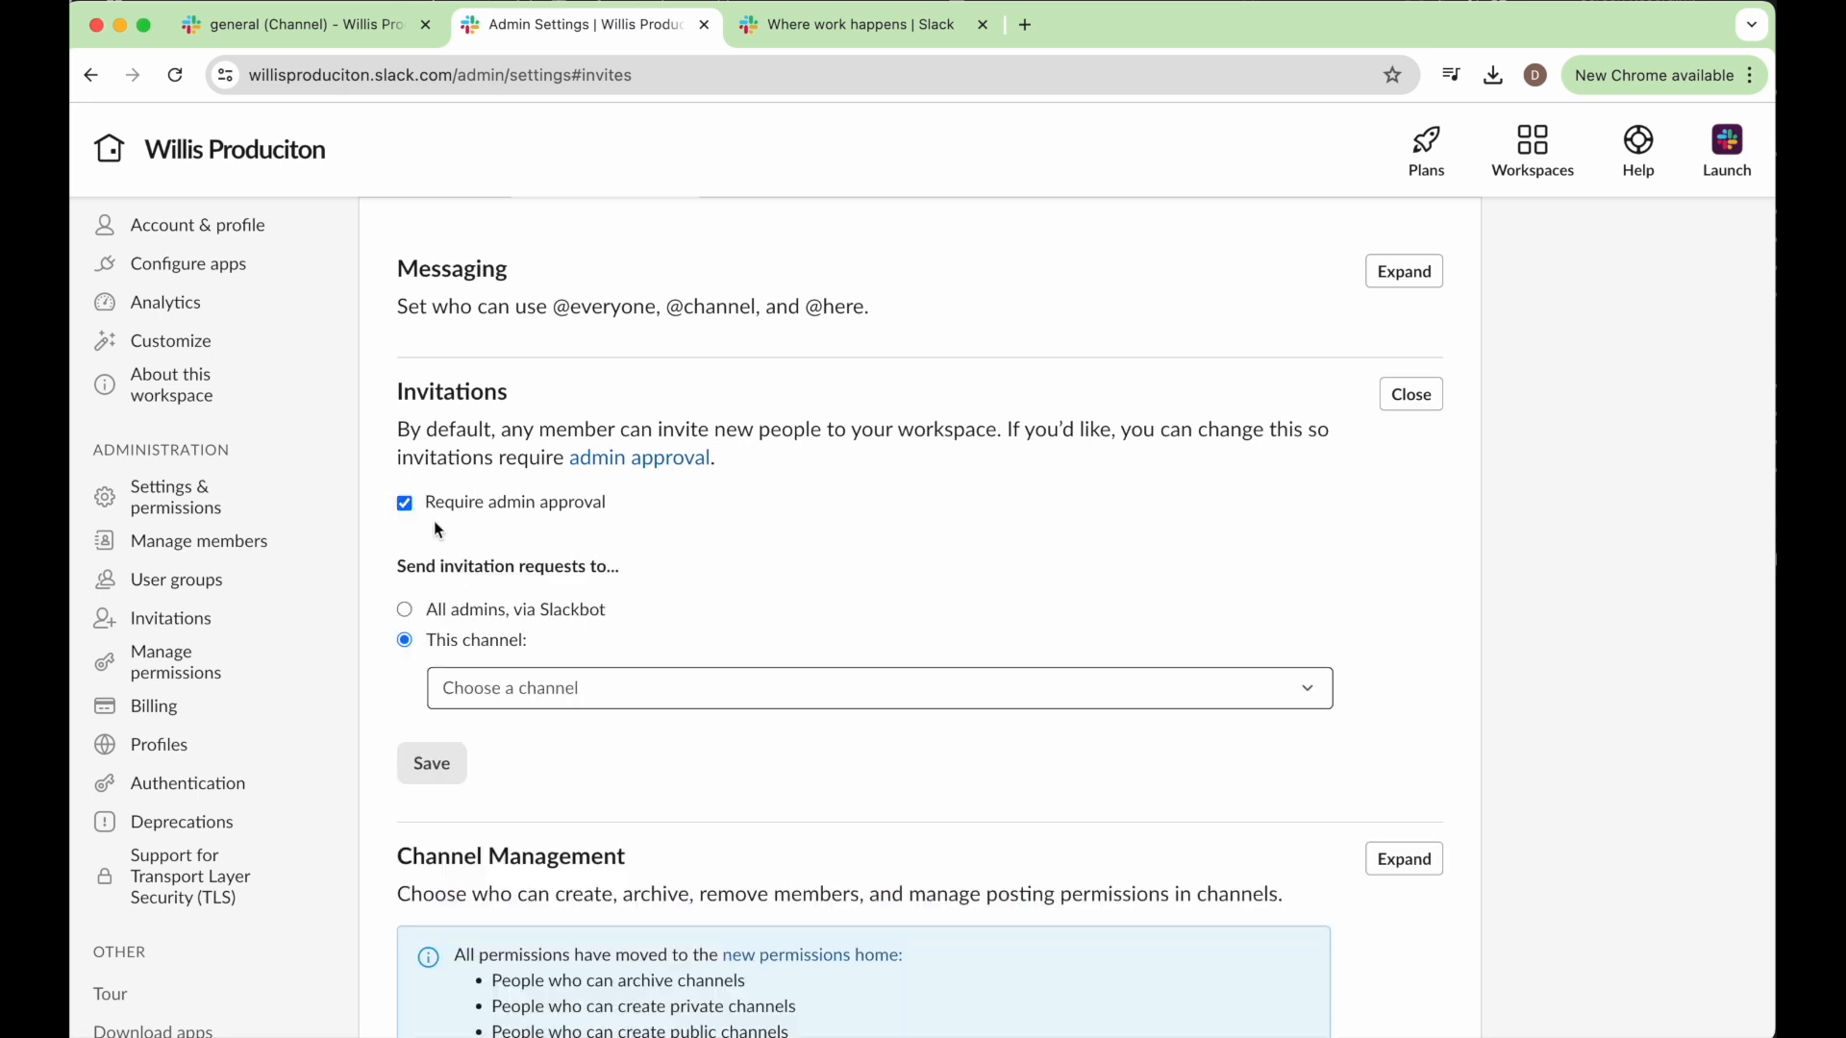
scroll(434, 546, "down", 1)
left_click(432, 544)
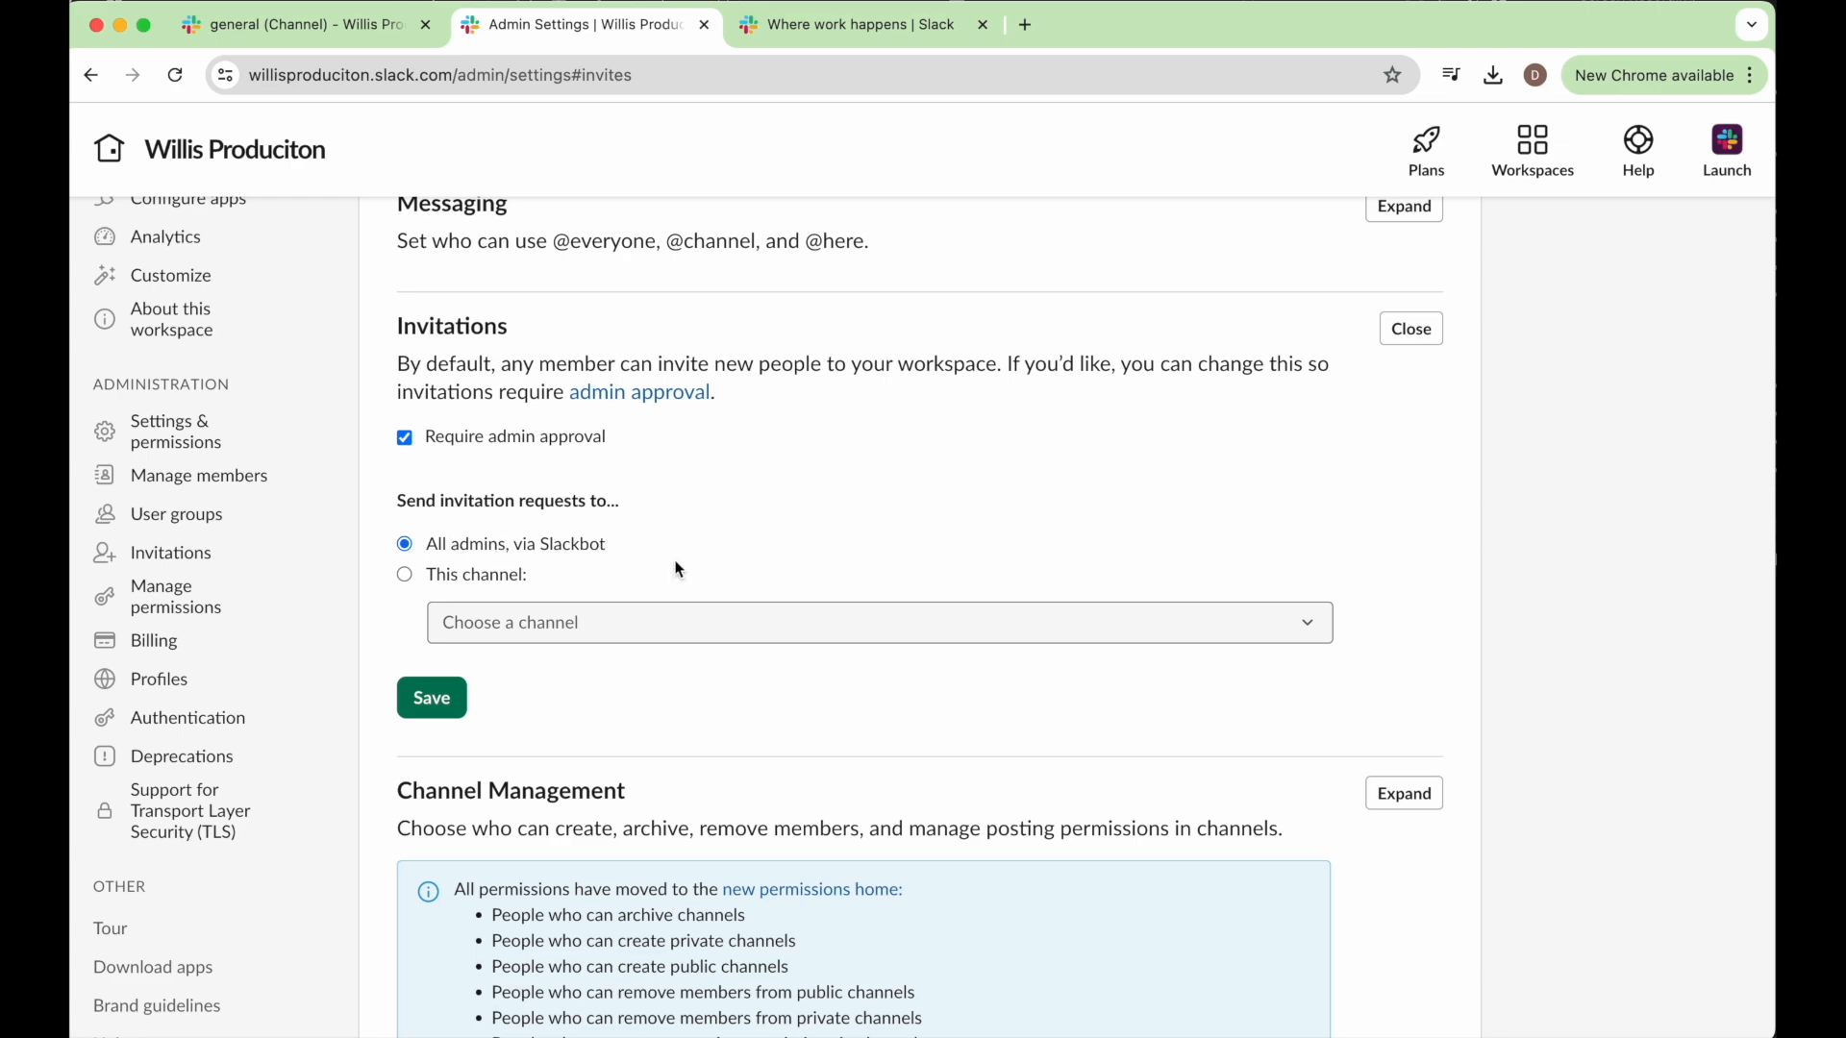
scroll(680, 565, "down", 4)
left_click(432, 424)
Look through the remaining workspace permissions and return to the workspace's tutorial-videos channel.
scroll(499, 503, "down", 7)
scroll(499, 504, "down", 10)
scroll(499, 501, "down", 3)
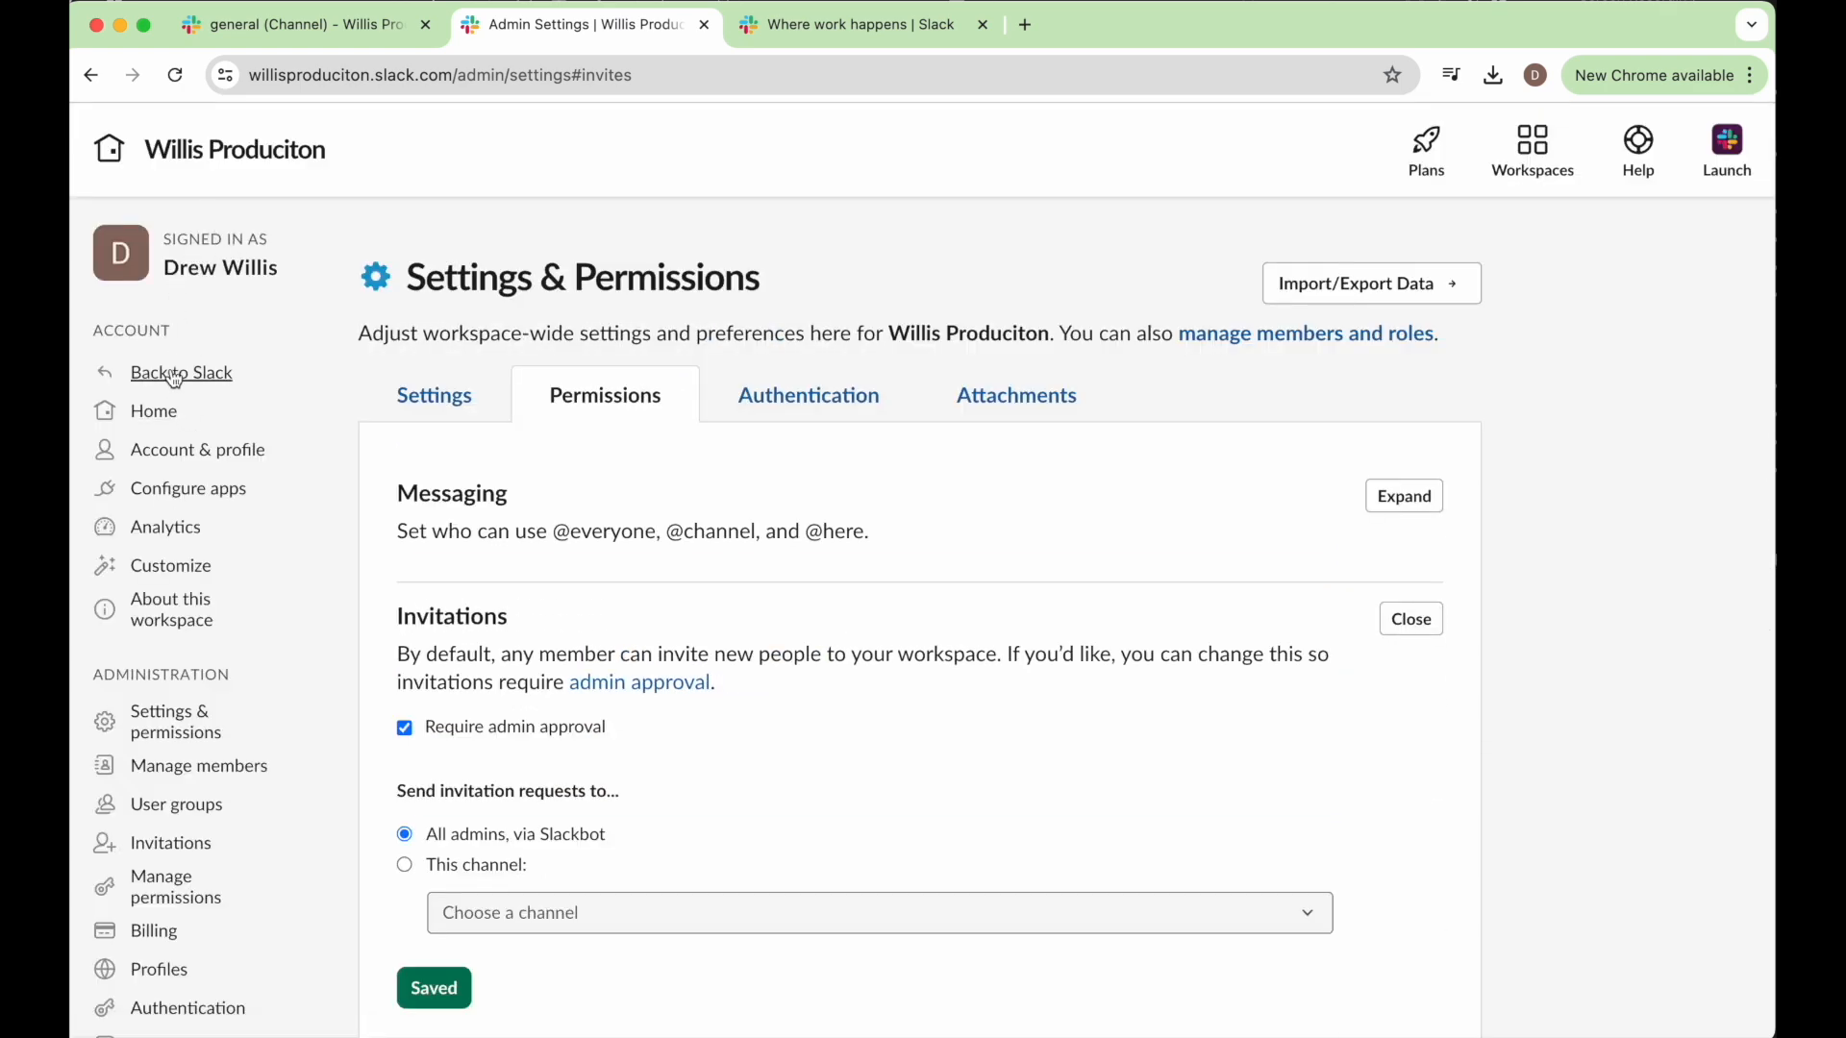
left_click(174, 376)
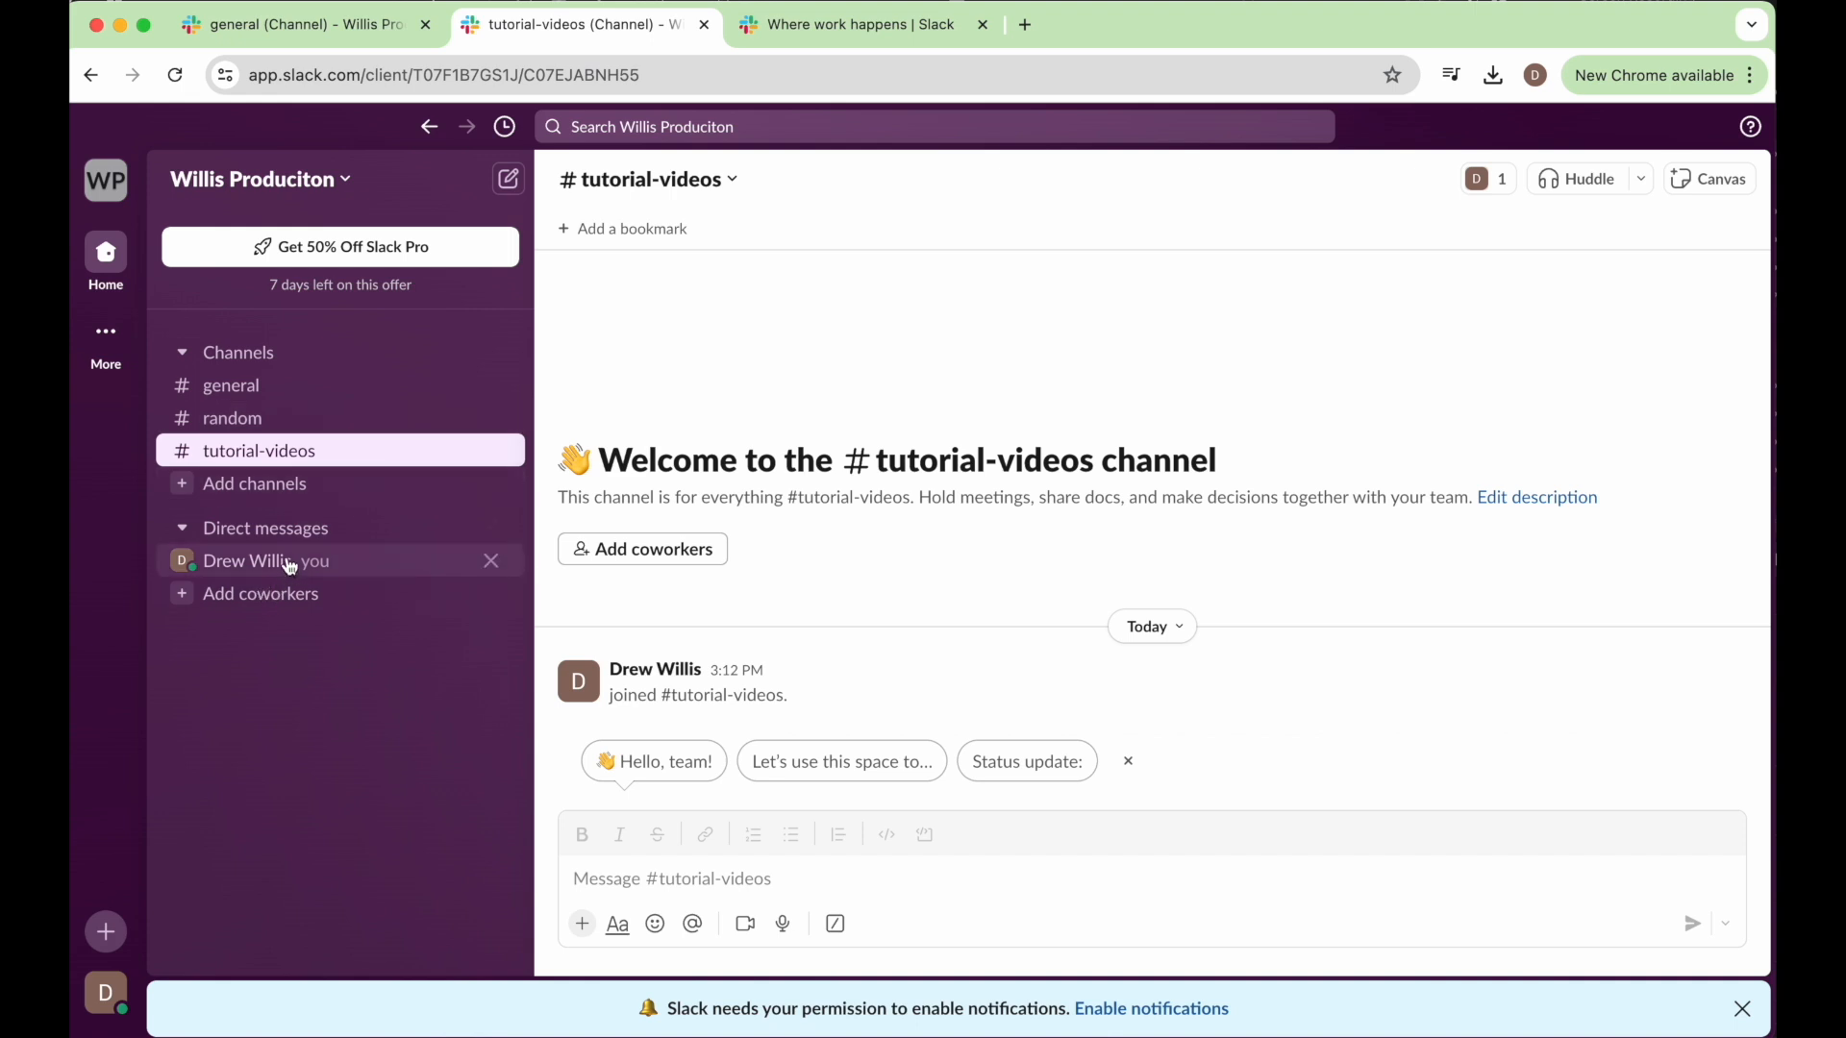
Start an invitation for a coworker by entering their email address, and close it without sending.
left_click(191, 597)
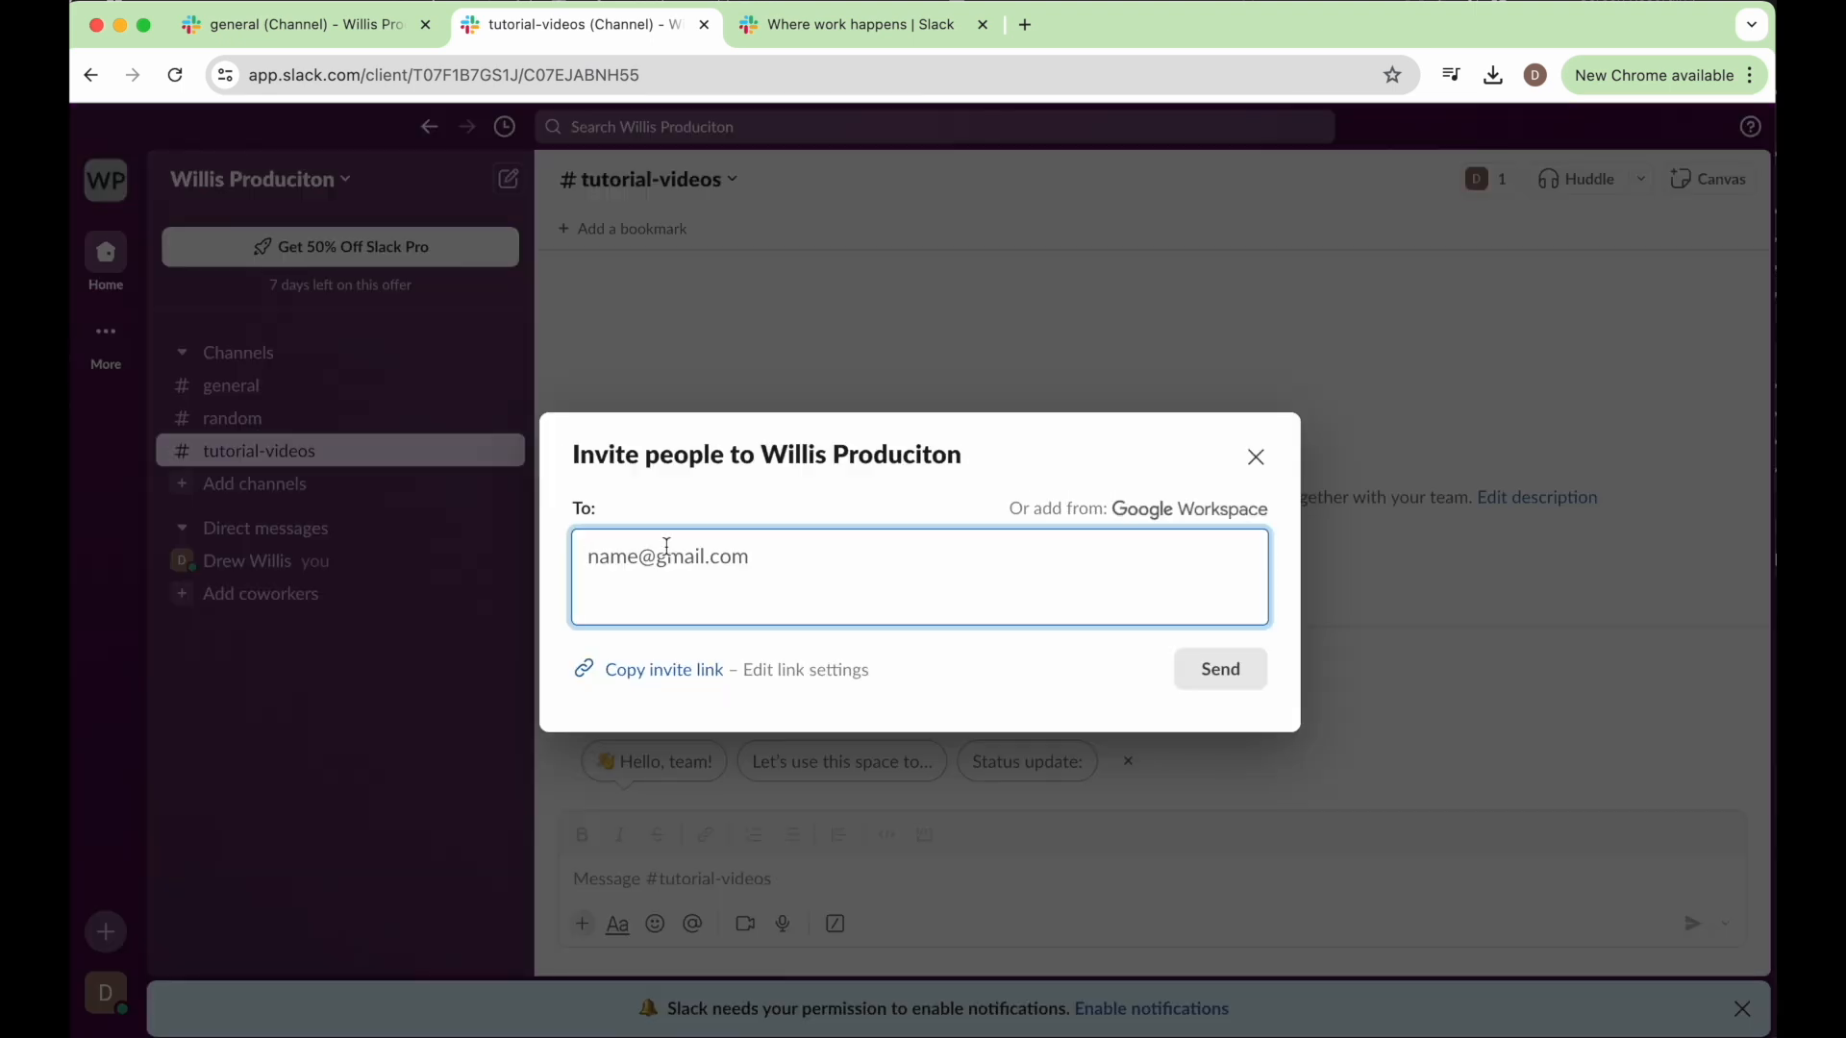
type("ema")
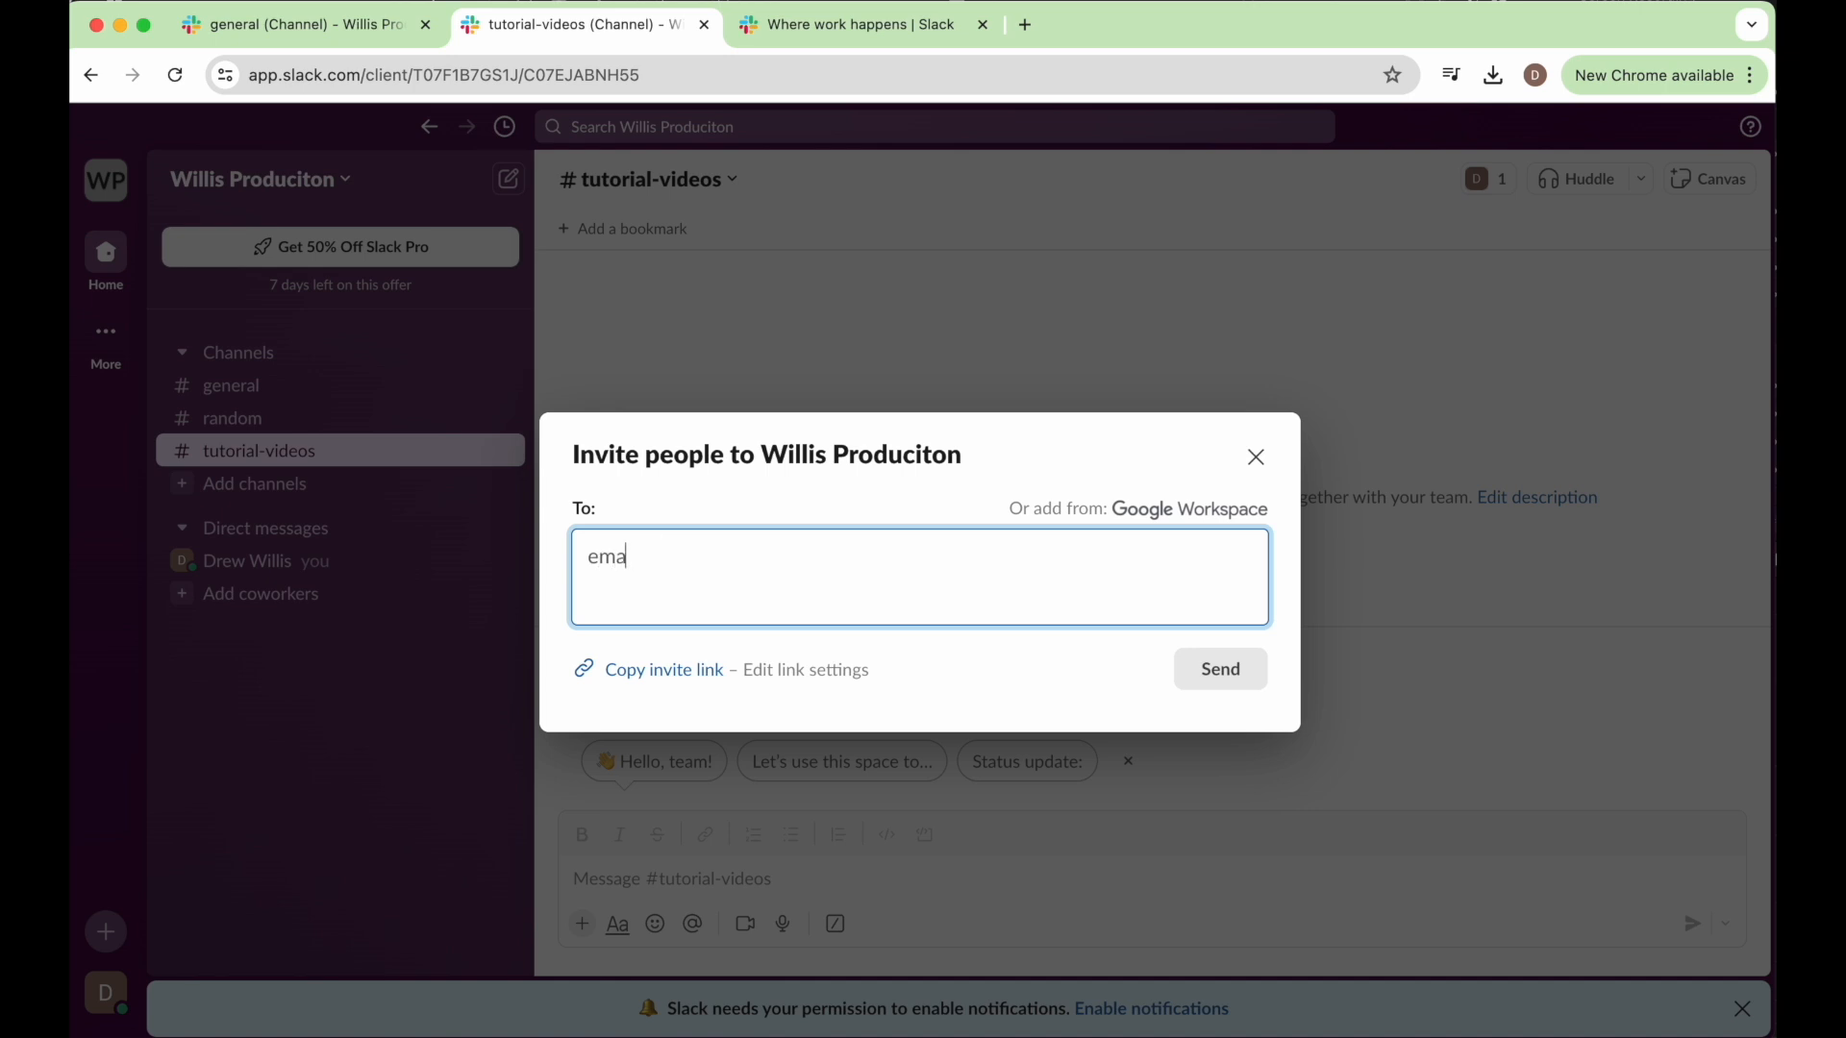
type("il@email.com")
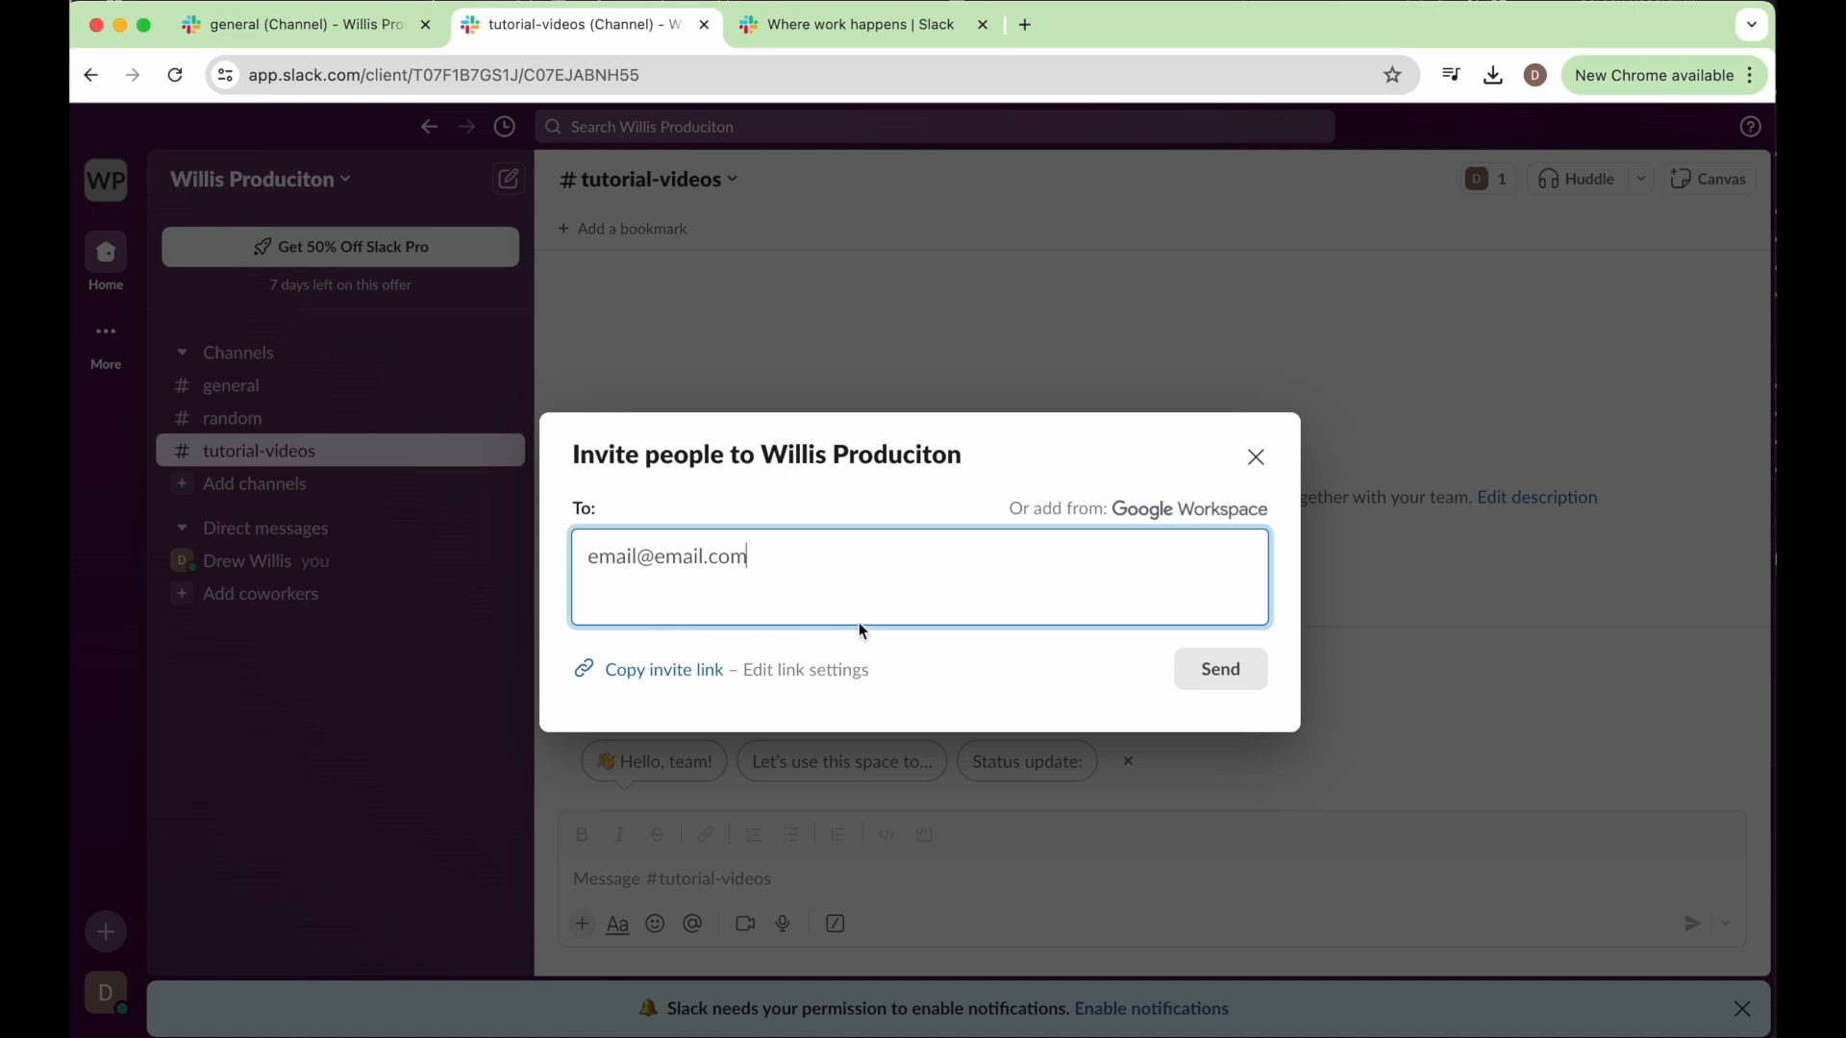
key("super+v")
left_click(1255, 457)
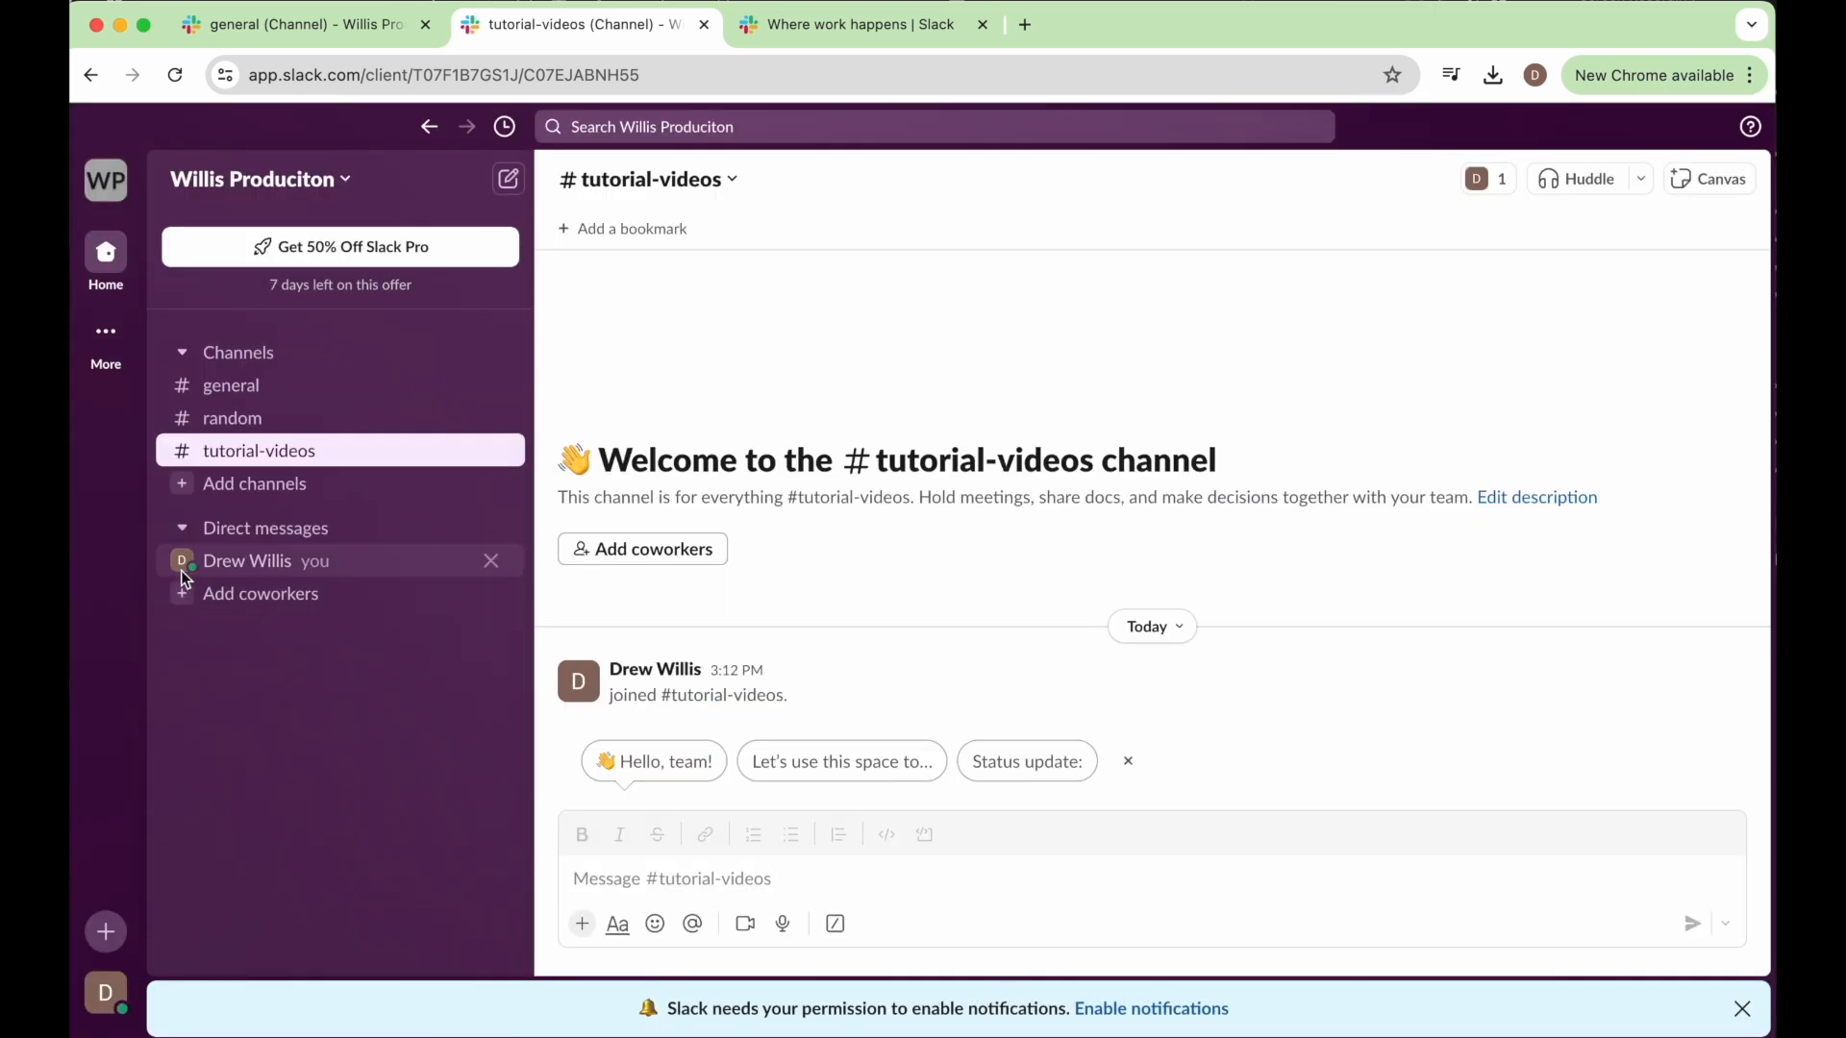
Open the direct message conversation with yourself and send "Message 1".
left_click(289, 571)
type("Me")
key("BackSpace")
key("BackSpace")
type("Message 1")
key("Return")
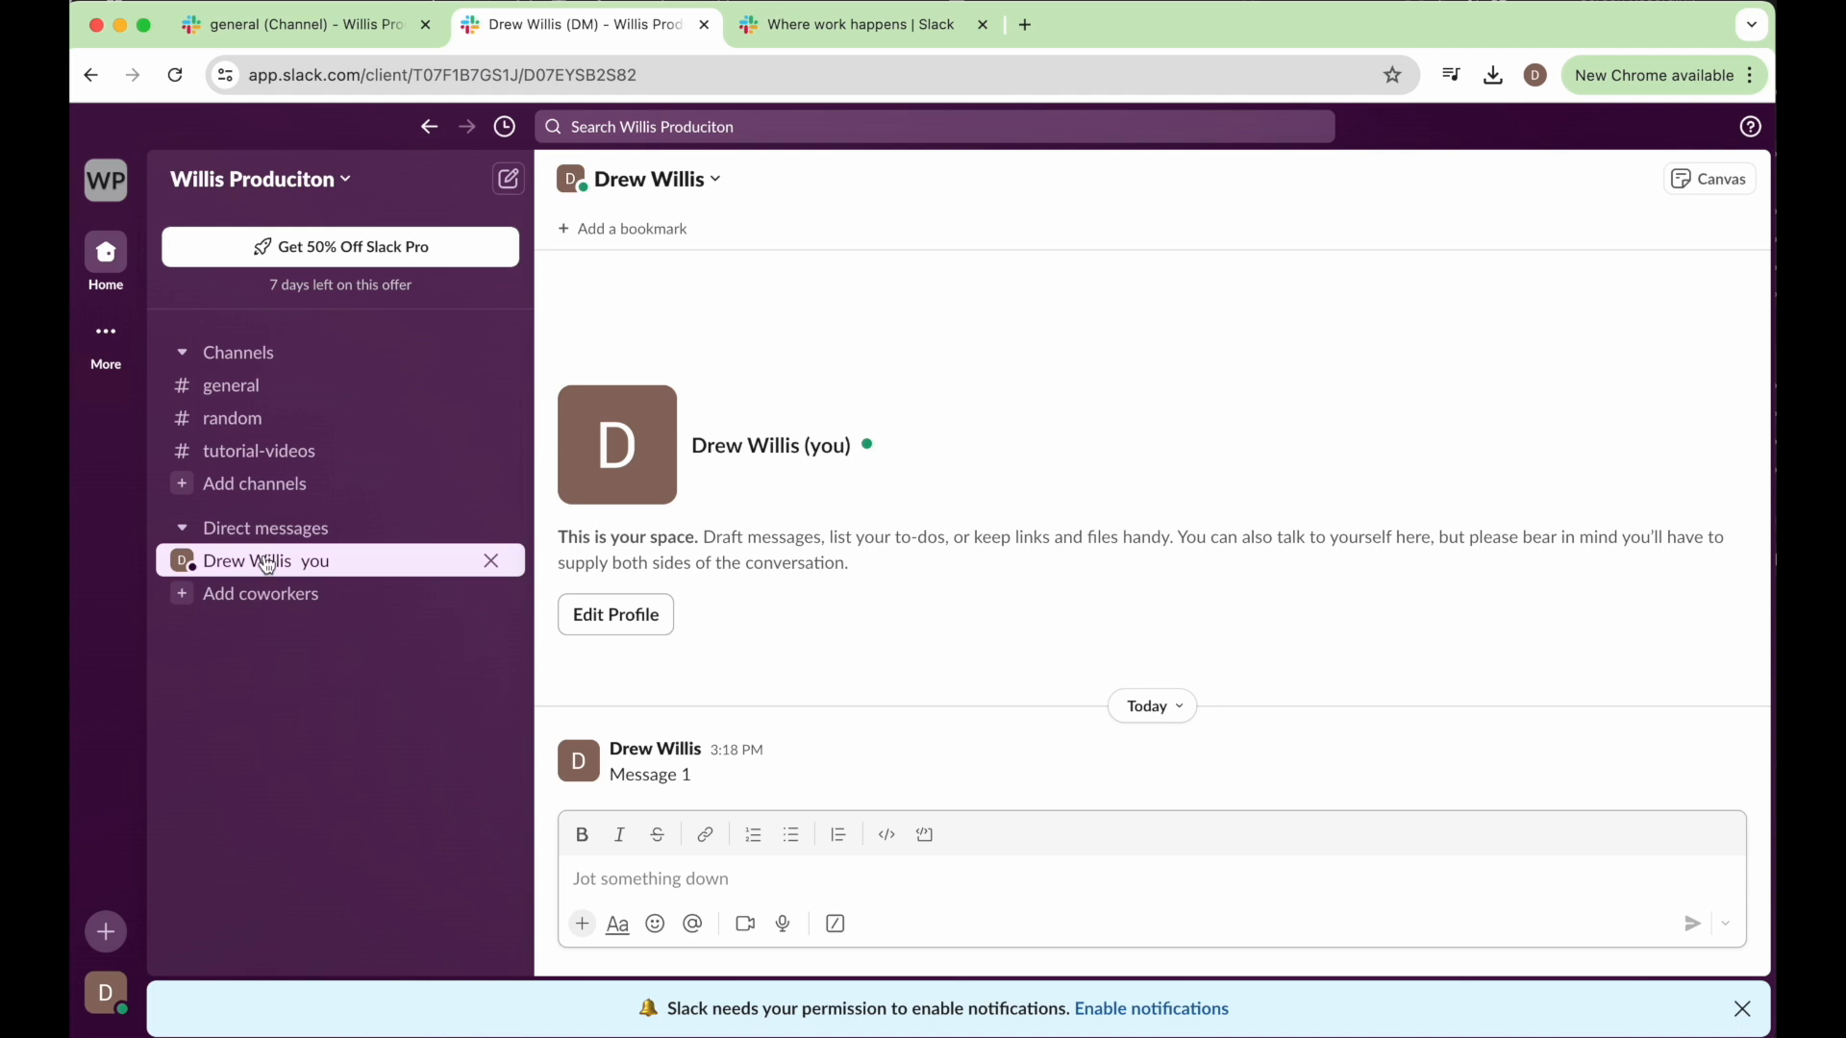
mouse_move(268, 567)
left_mouse_down()
mouse_move(597, 766)
mouse_move(649, 871)
left_mouse_up()
left_click(650, 874)
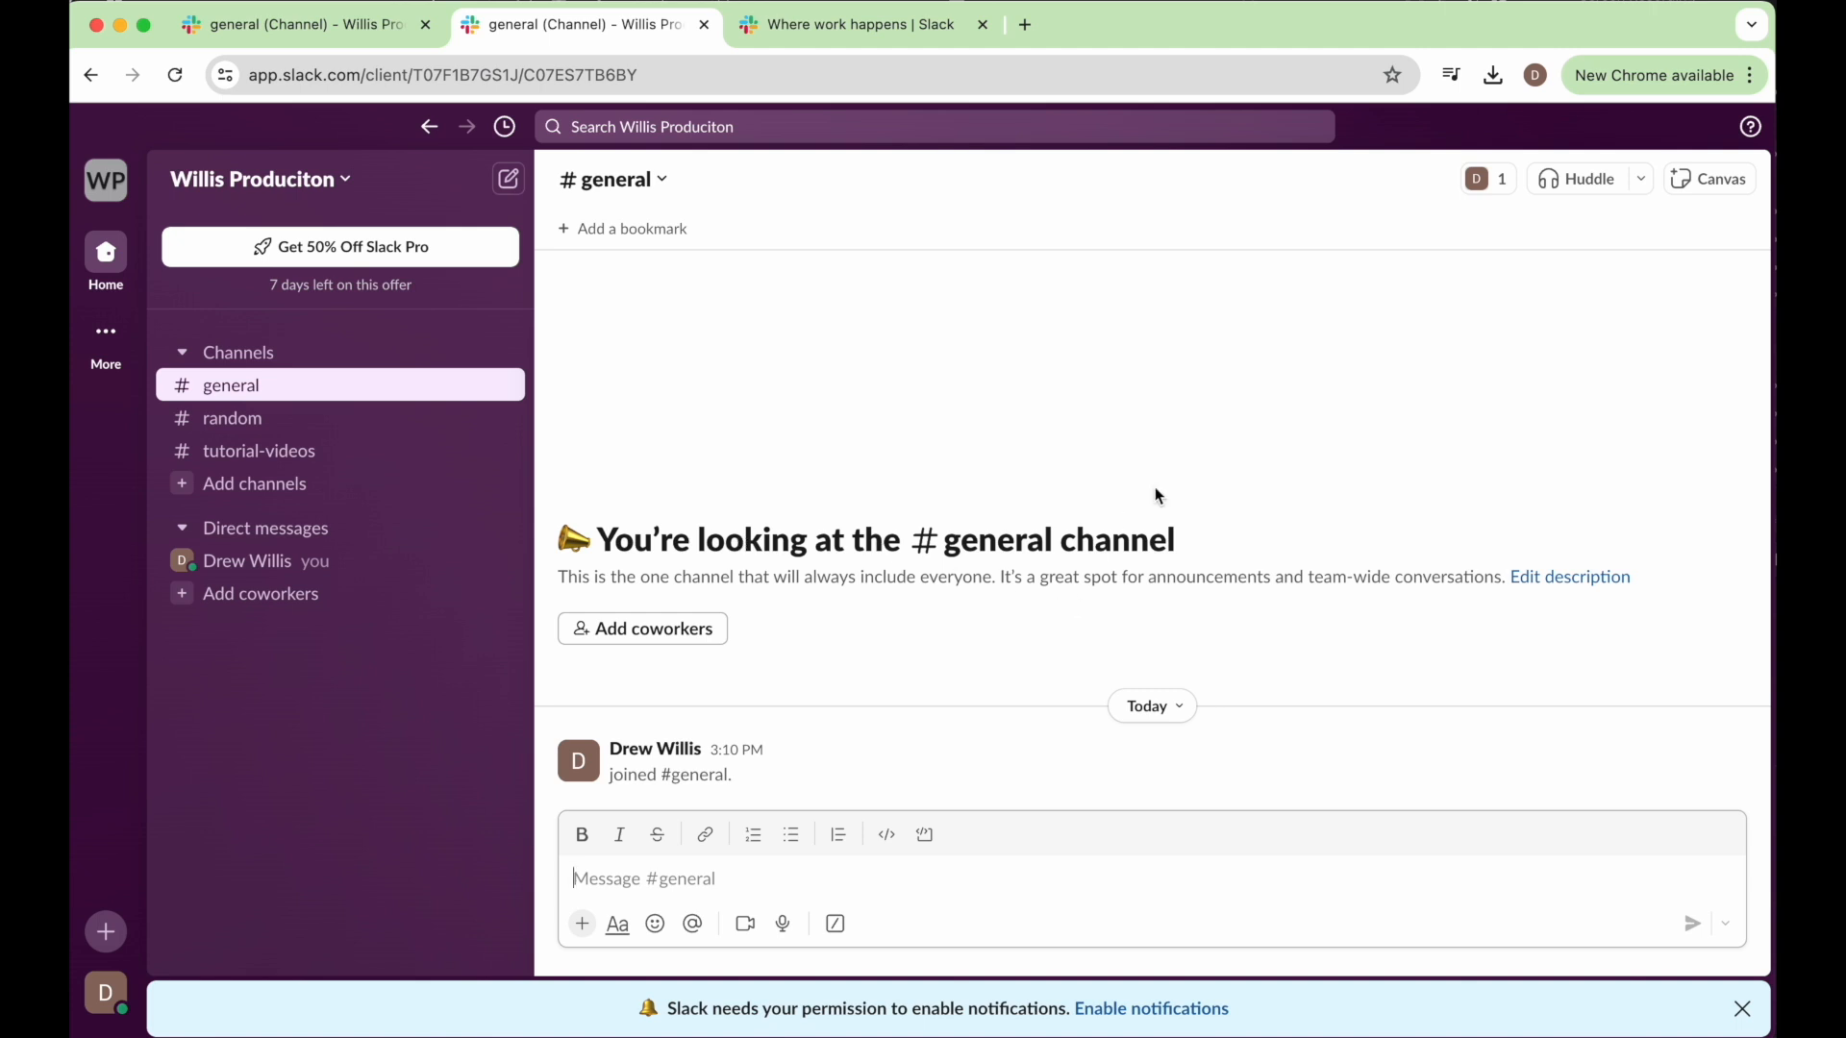
Open the general channel's details and look over its members, integrations and settings.
left_click(618, 179)
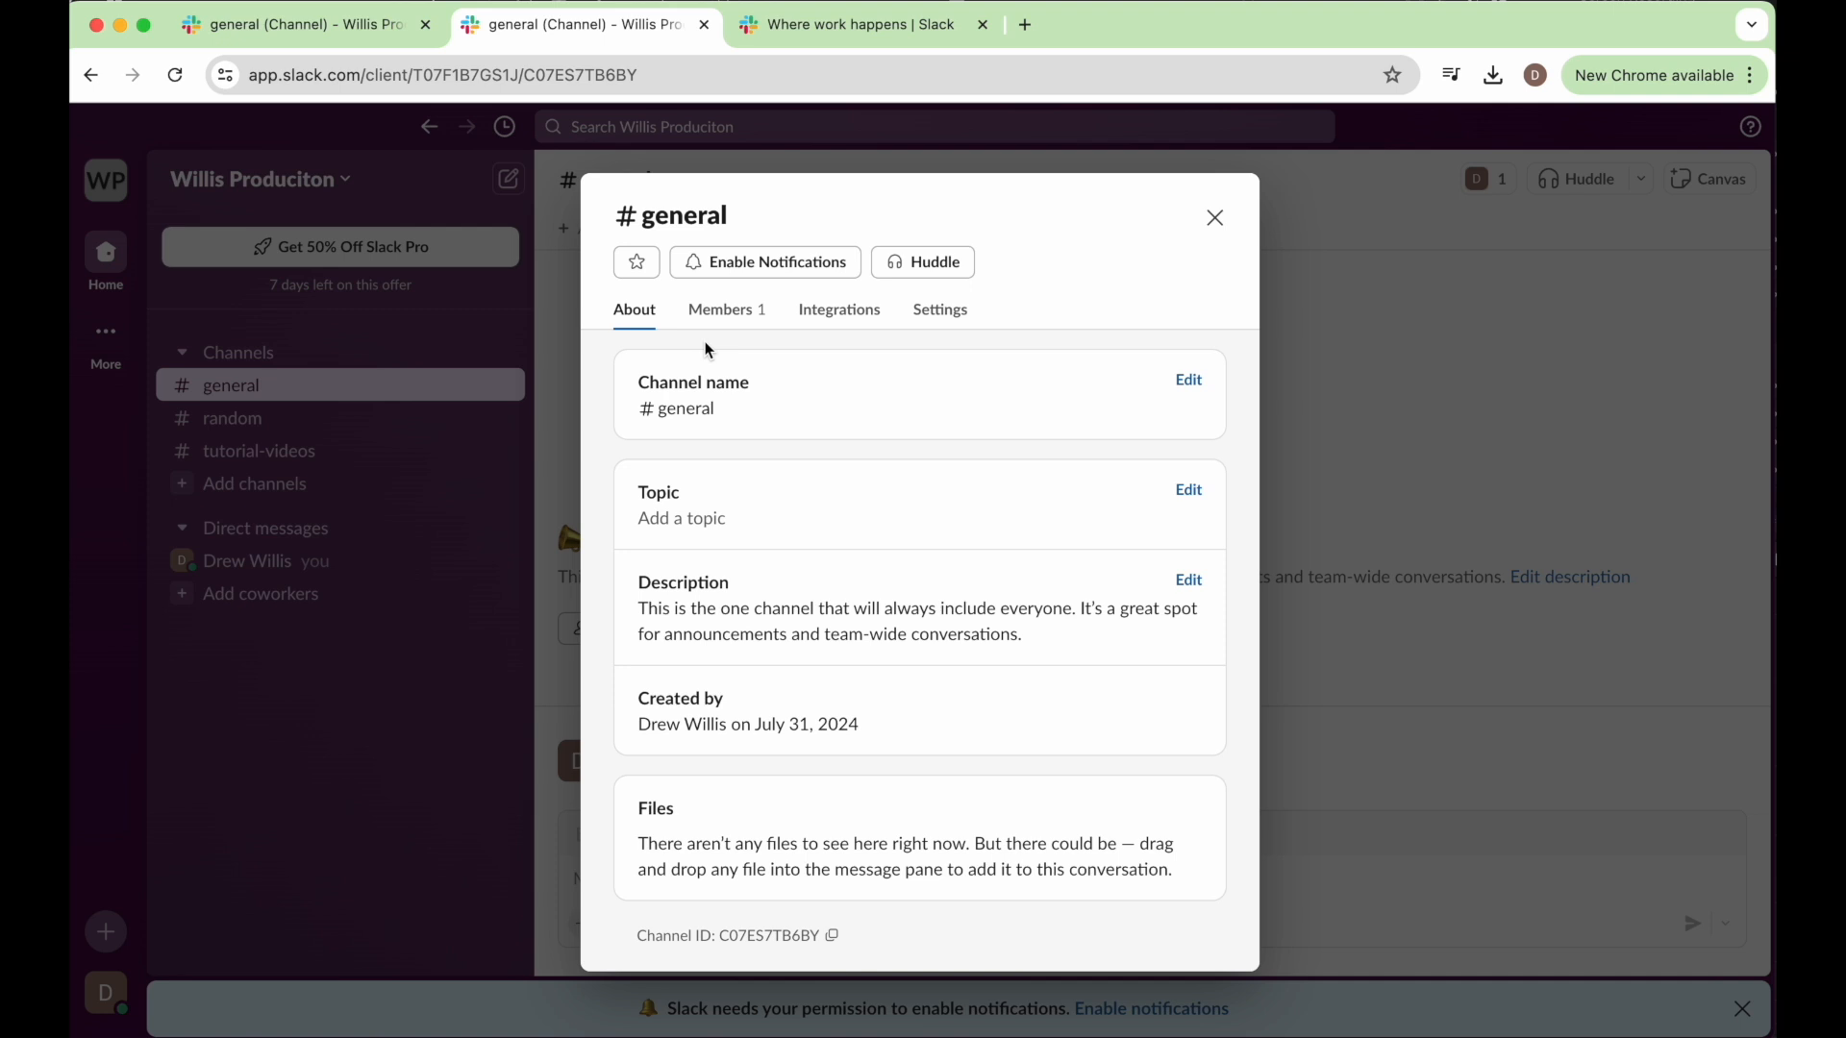
left_click(718, 319)
left_click(838, 321)
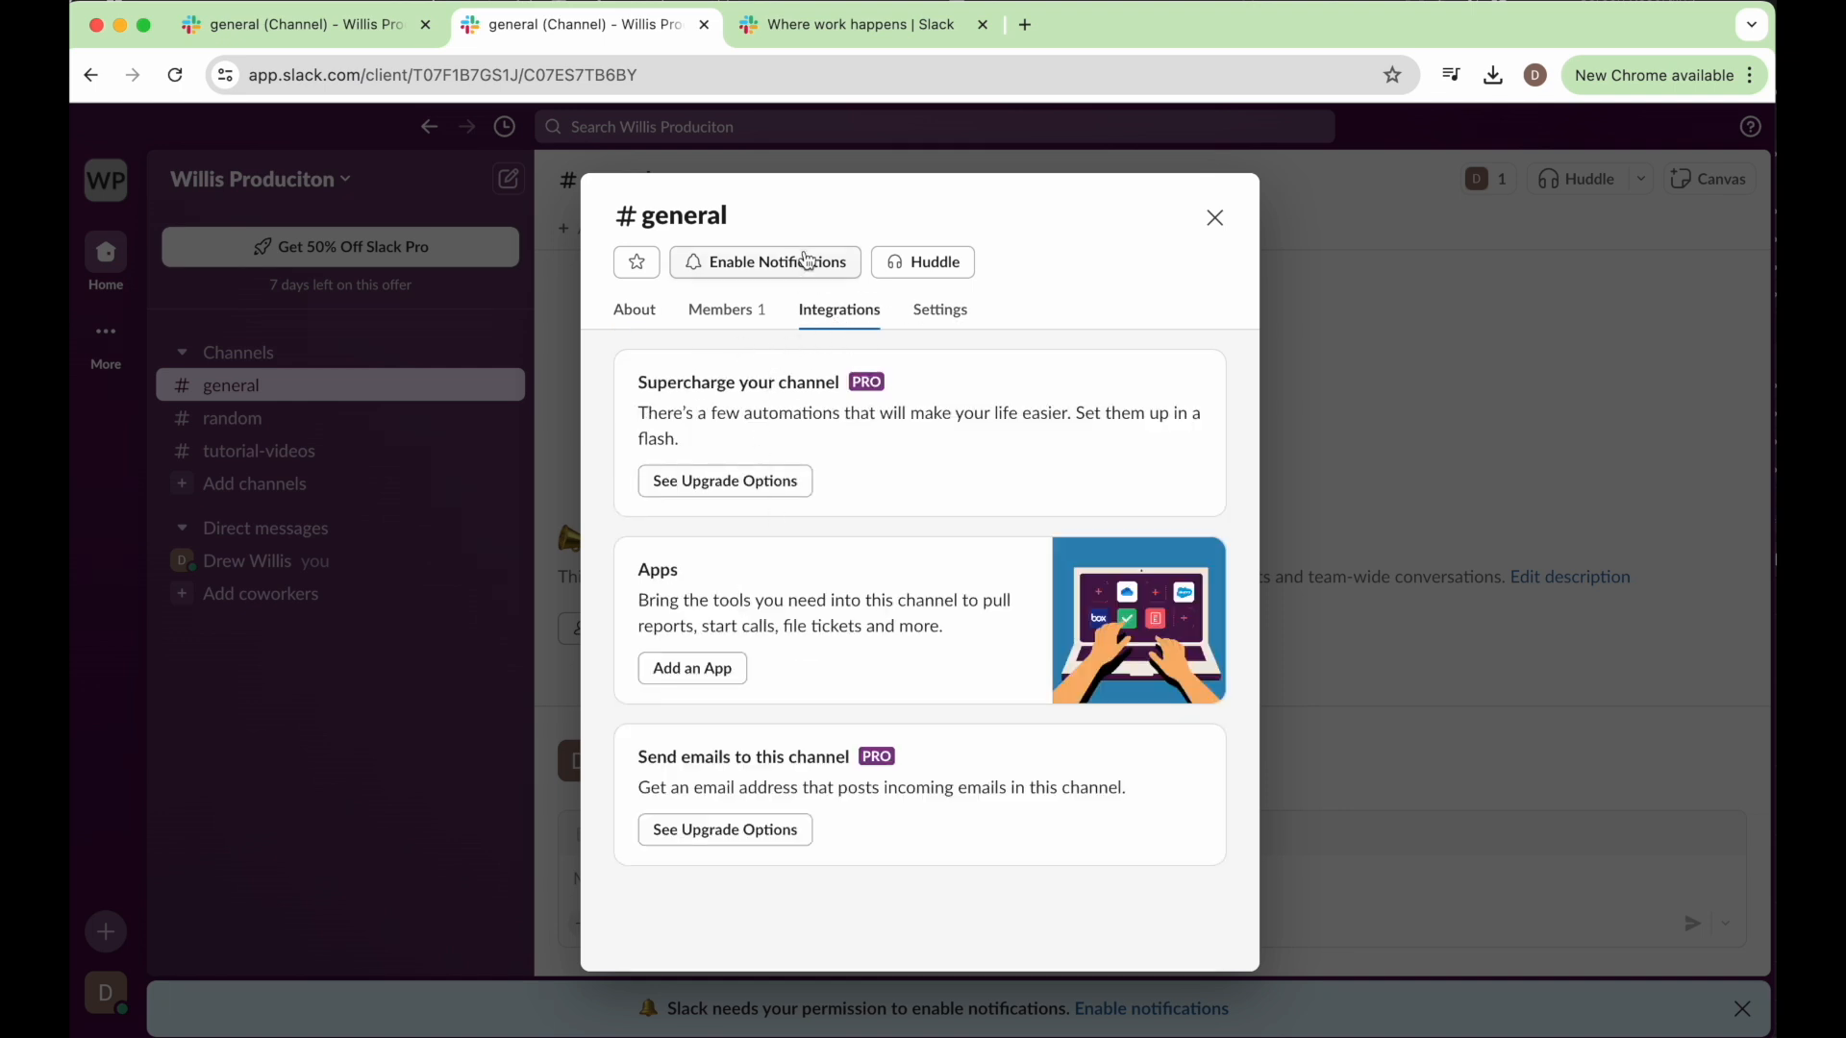
left_click(943, 309)
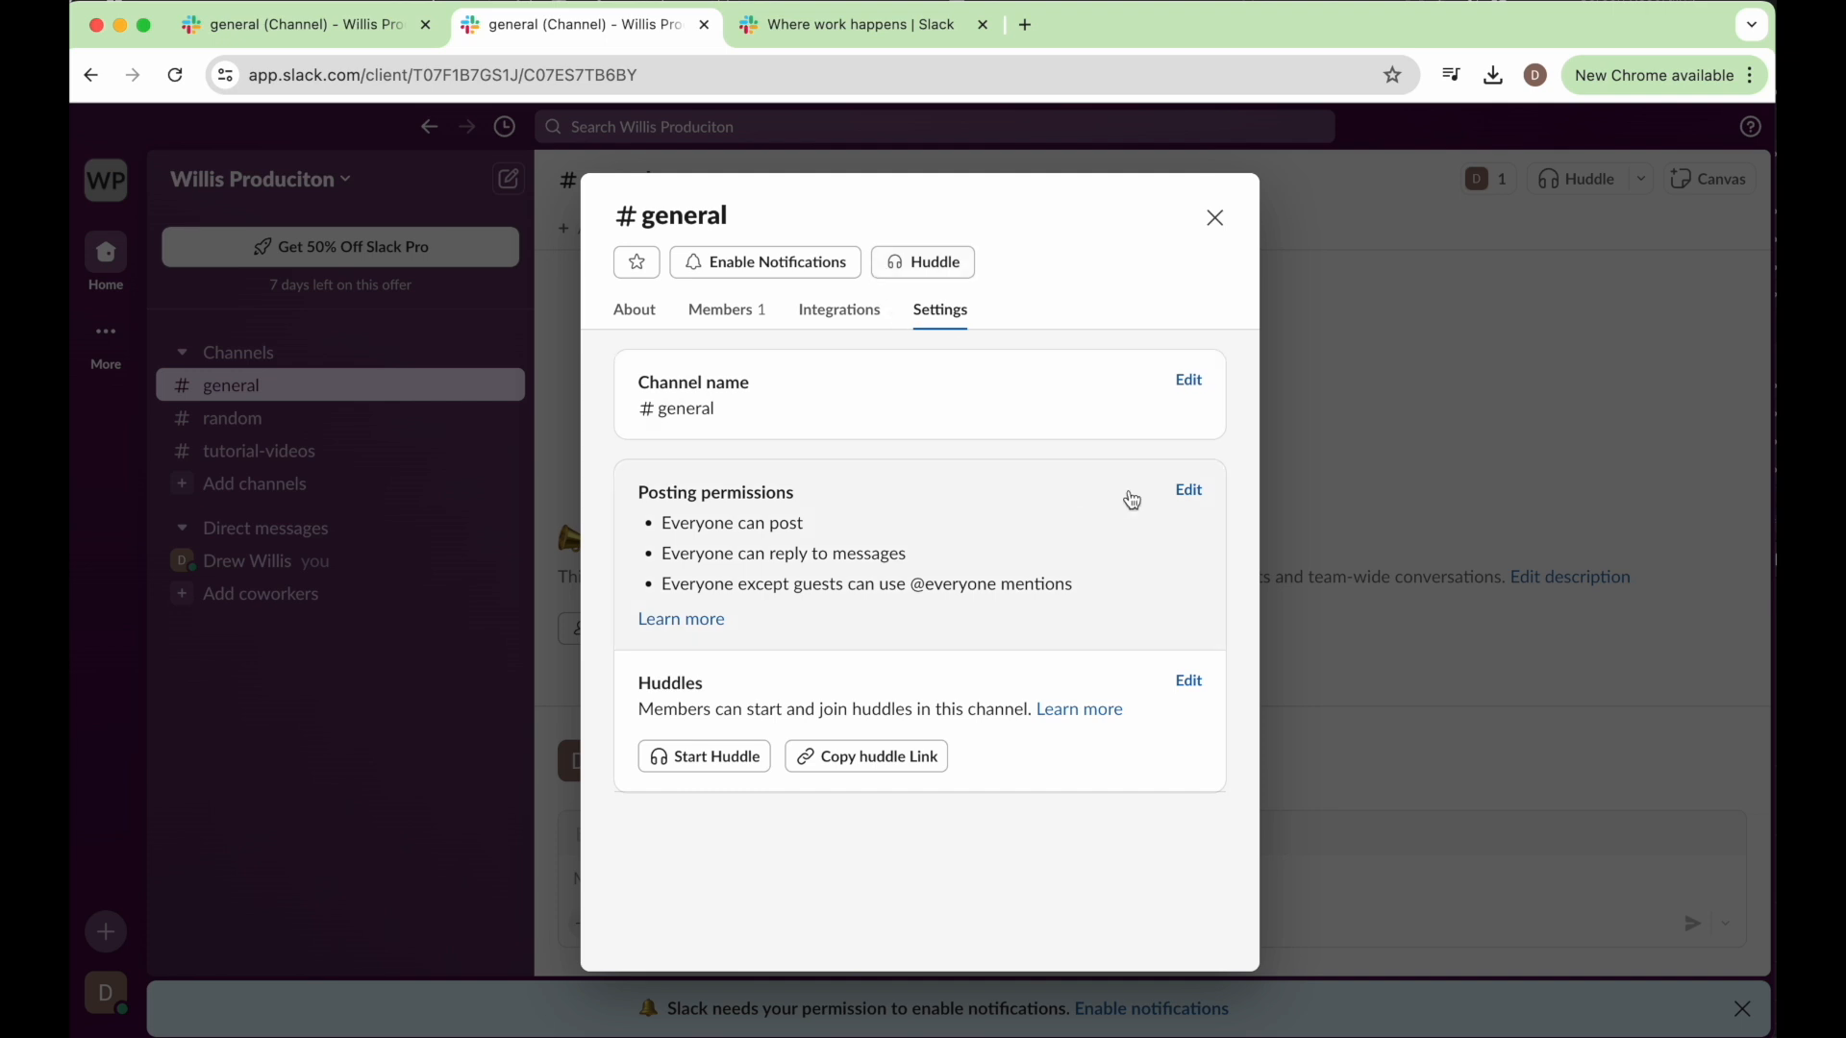
Restrict posting in the general channel to "Admins only" and close the channel details.
left_click(1186, 491)
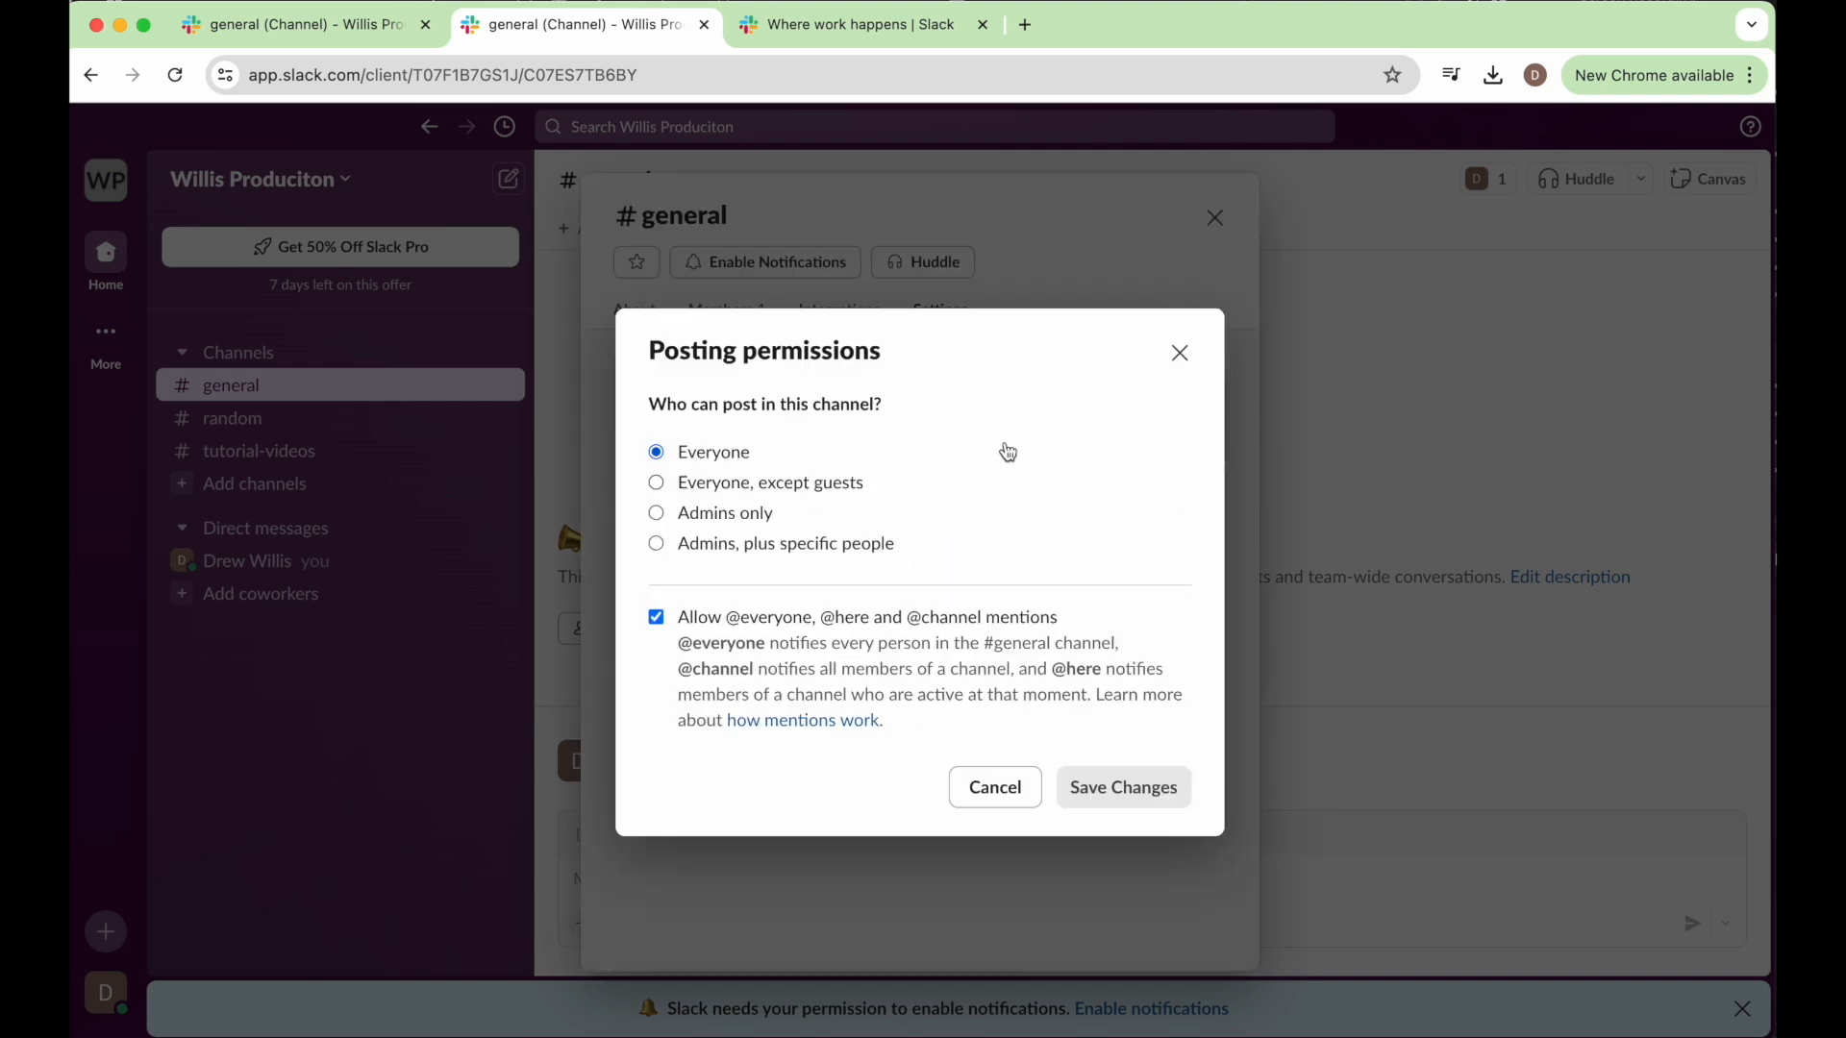
left_click(662, 515)
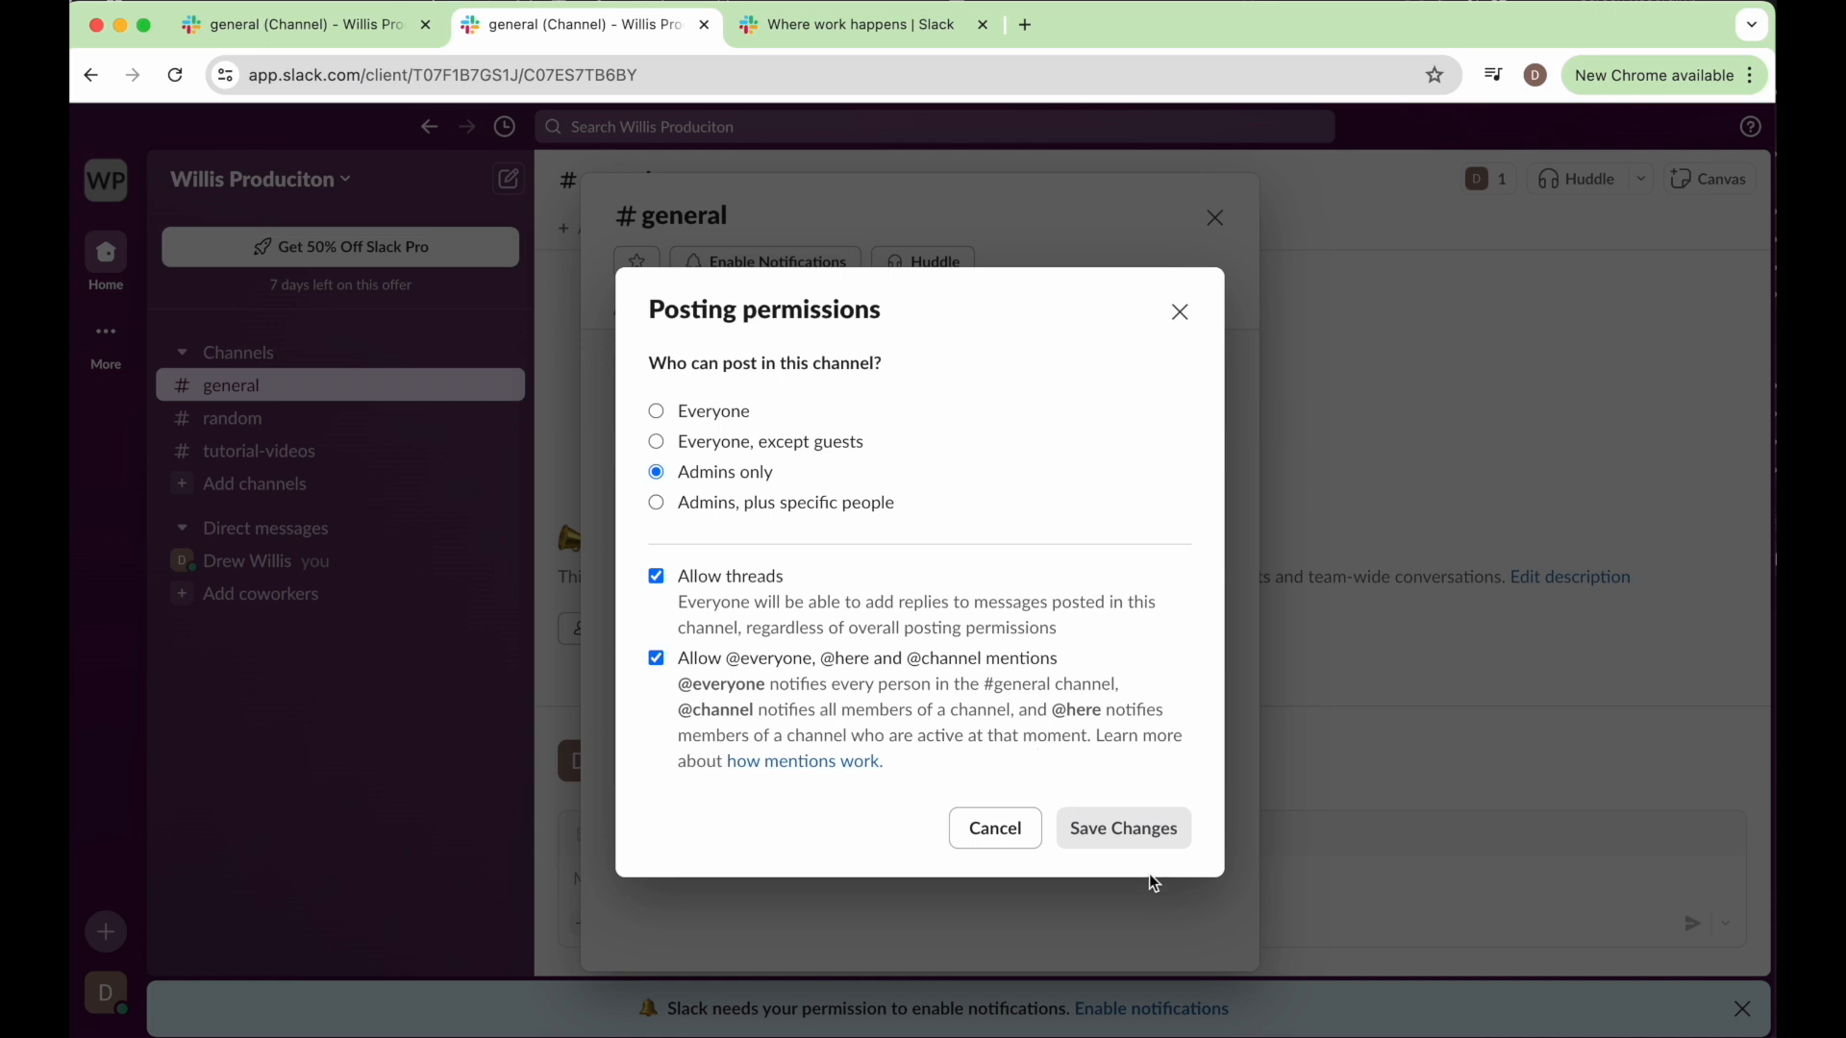
left_click(1180, 305)
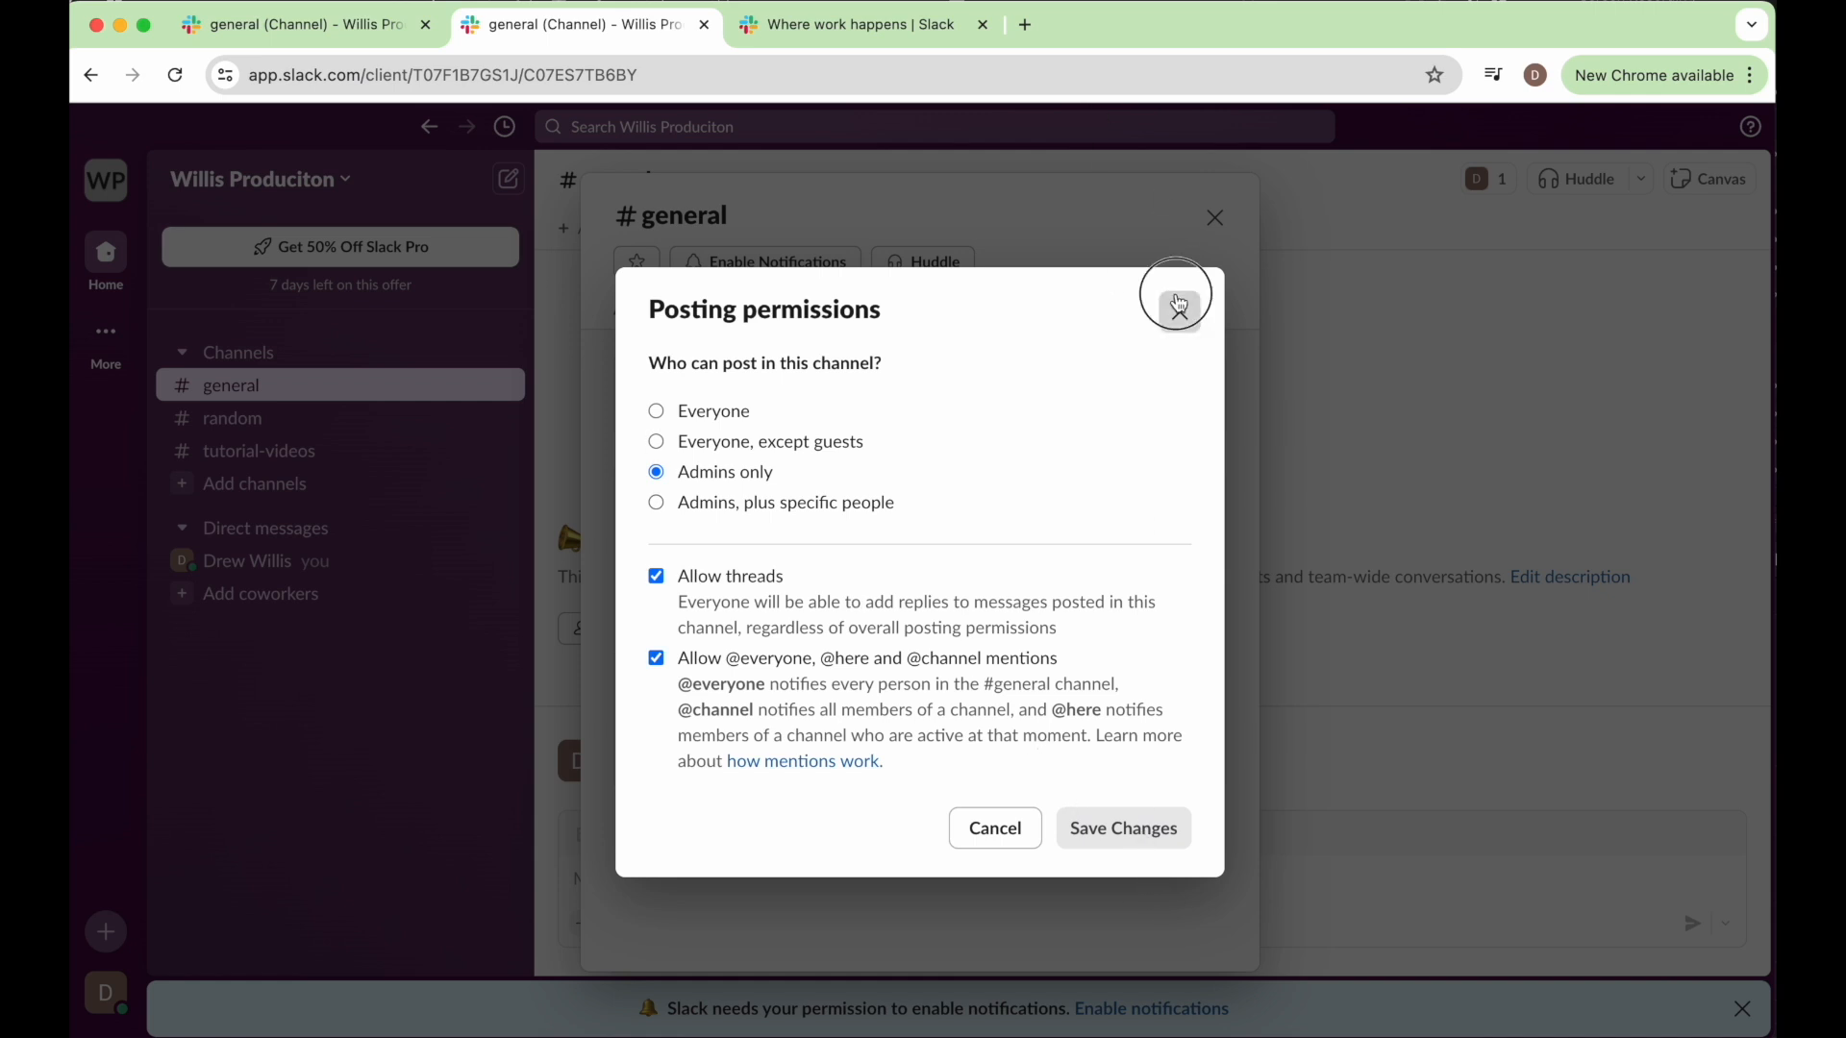
left_click(1213, 217)
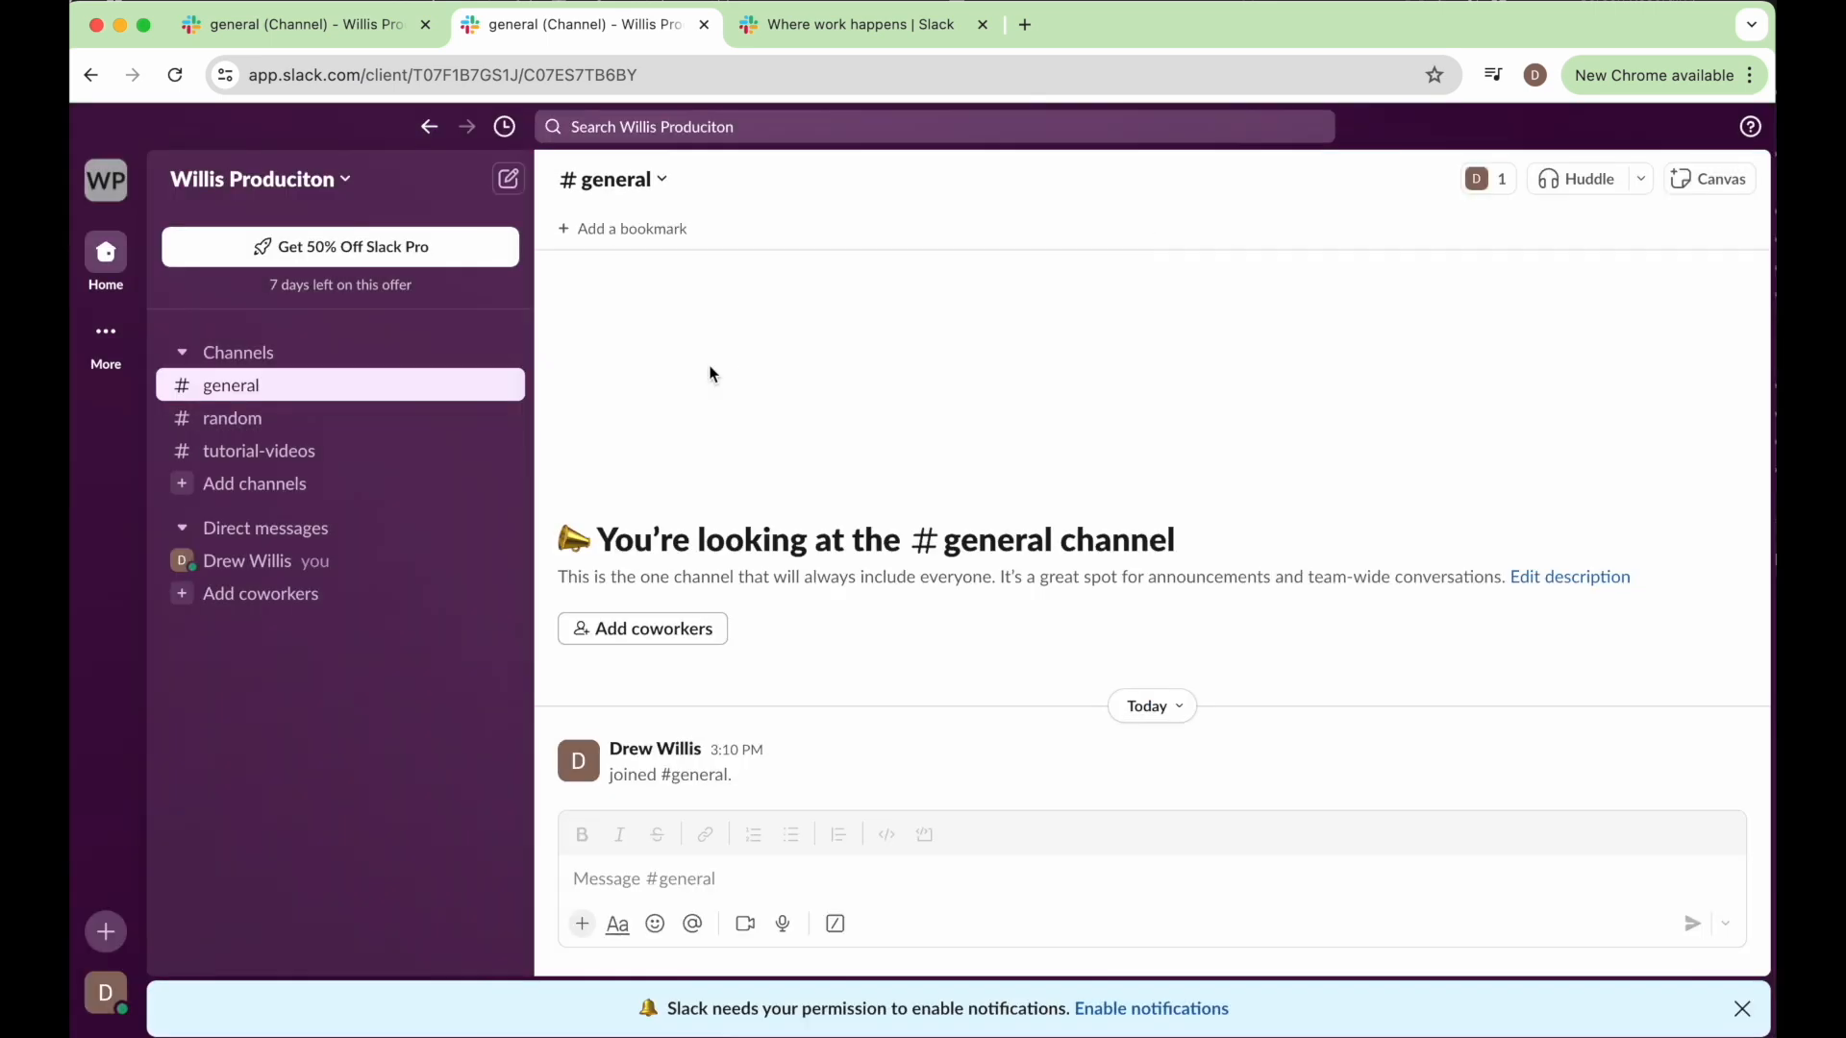
Post "Btw team, I found a really location for us to shoot our next video" in the random channel.
left_click(297, 420)
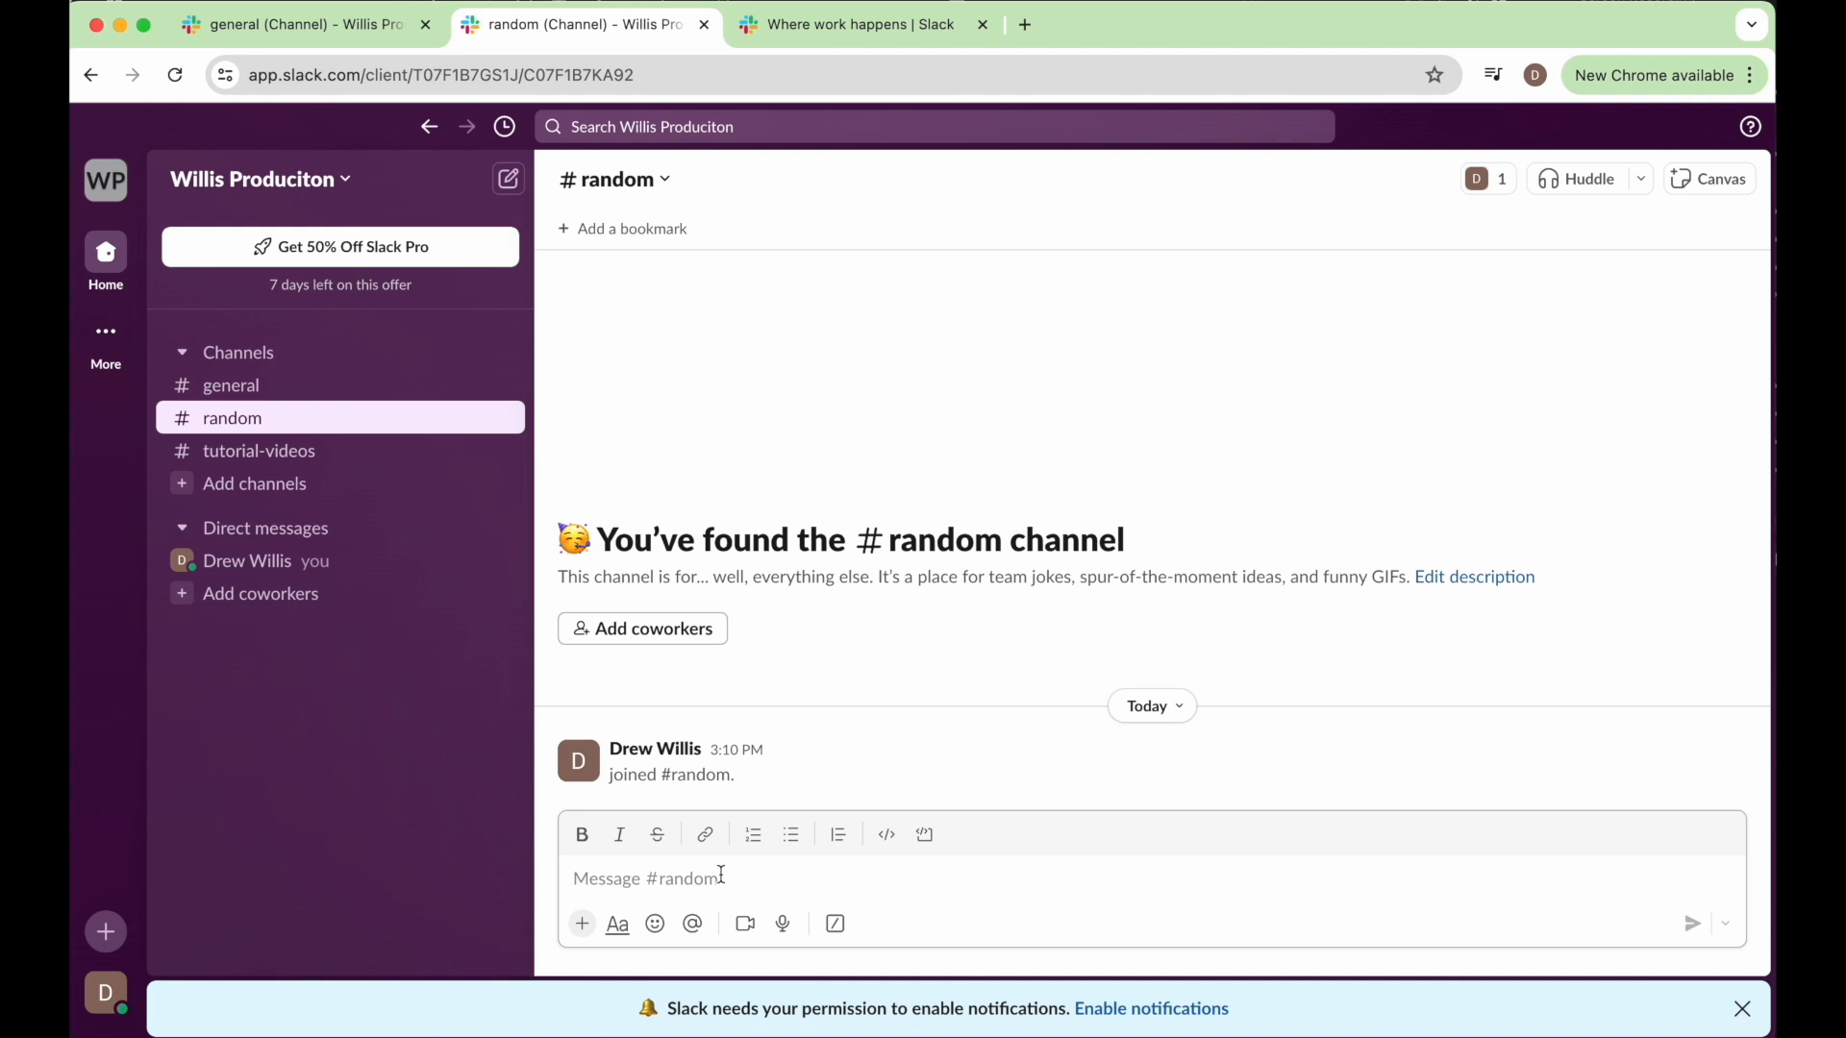
type("Br")
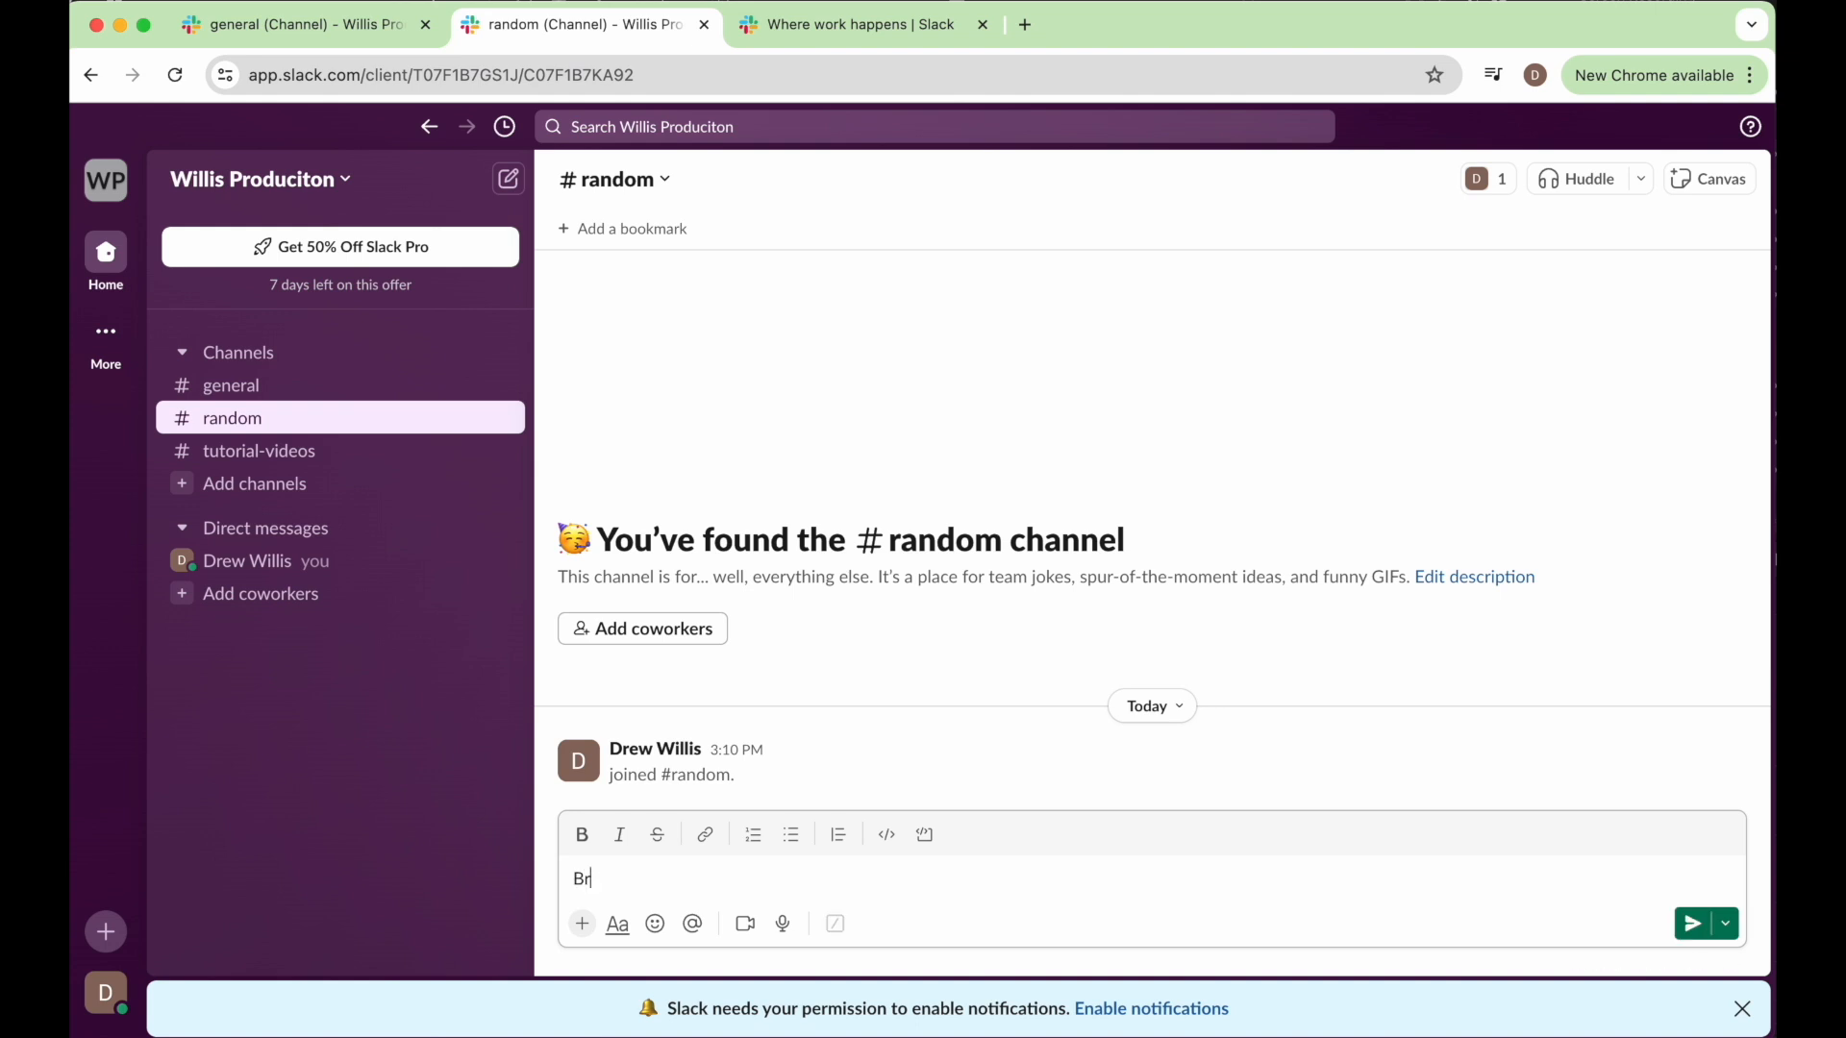
type("w team,")
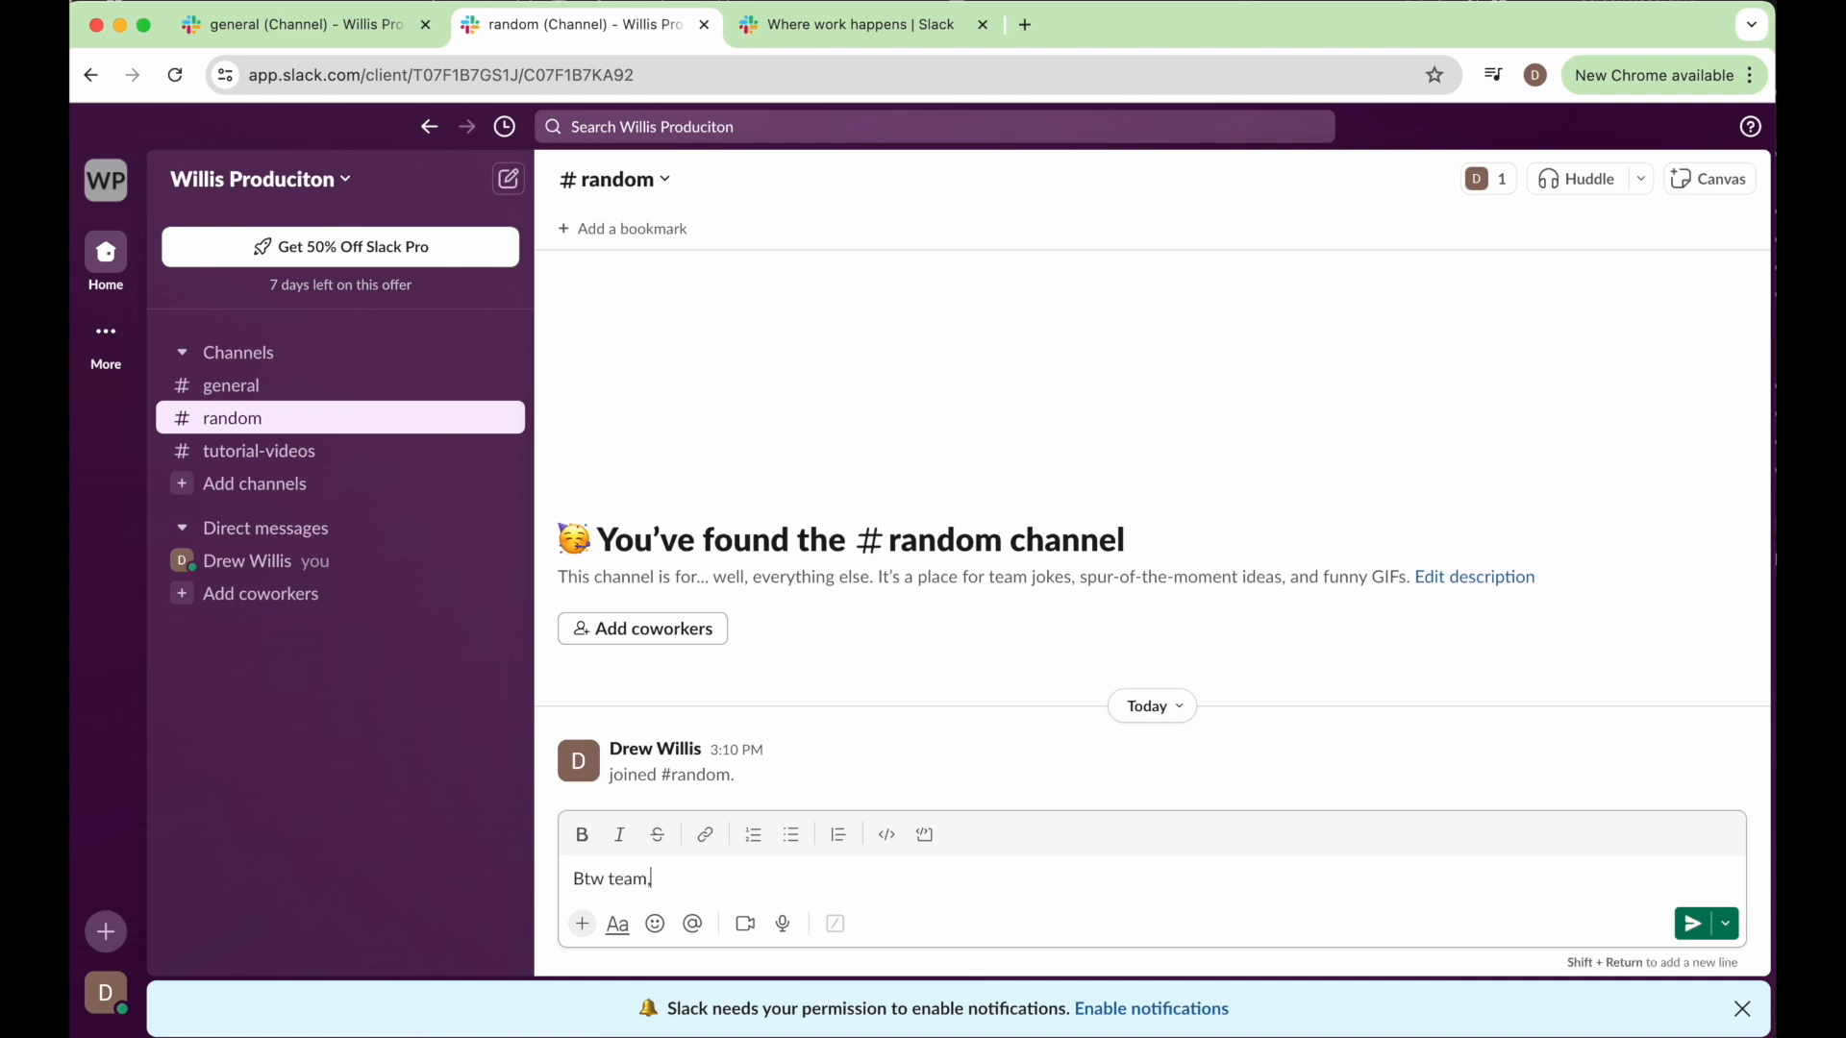
type(" I found a really :")
type("ocatkon for us")
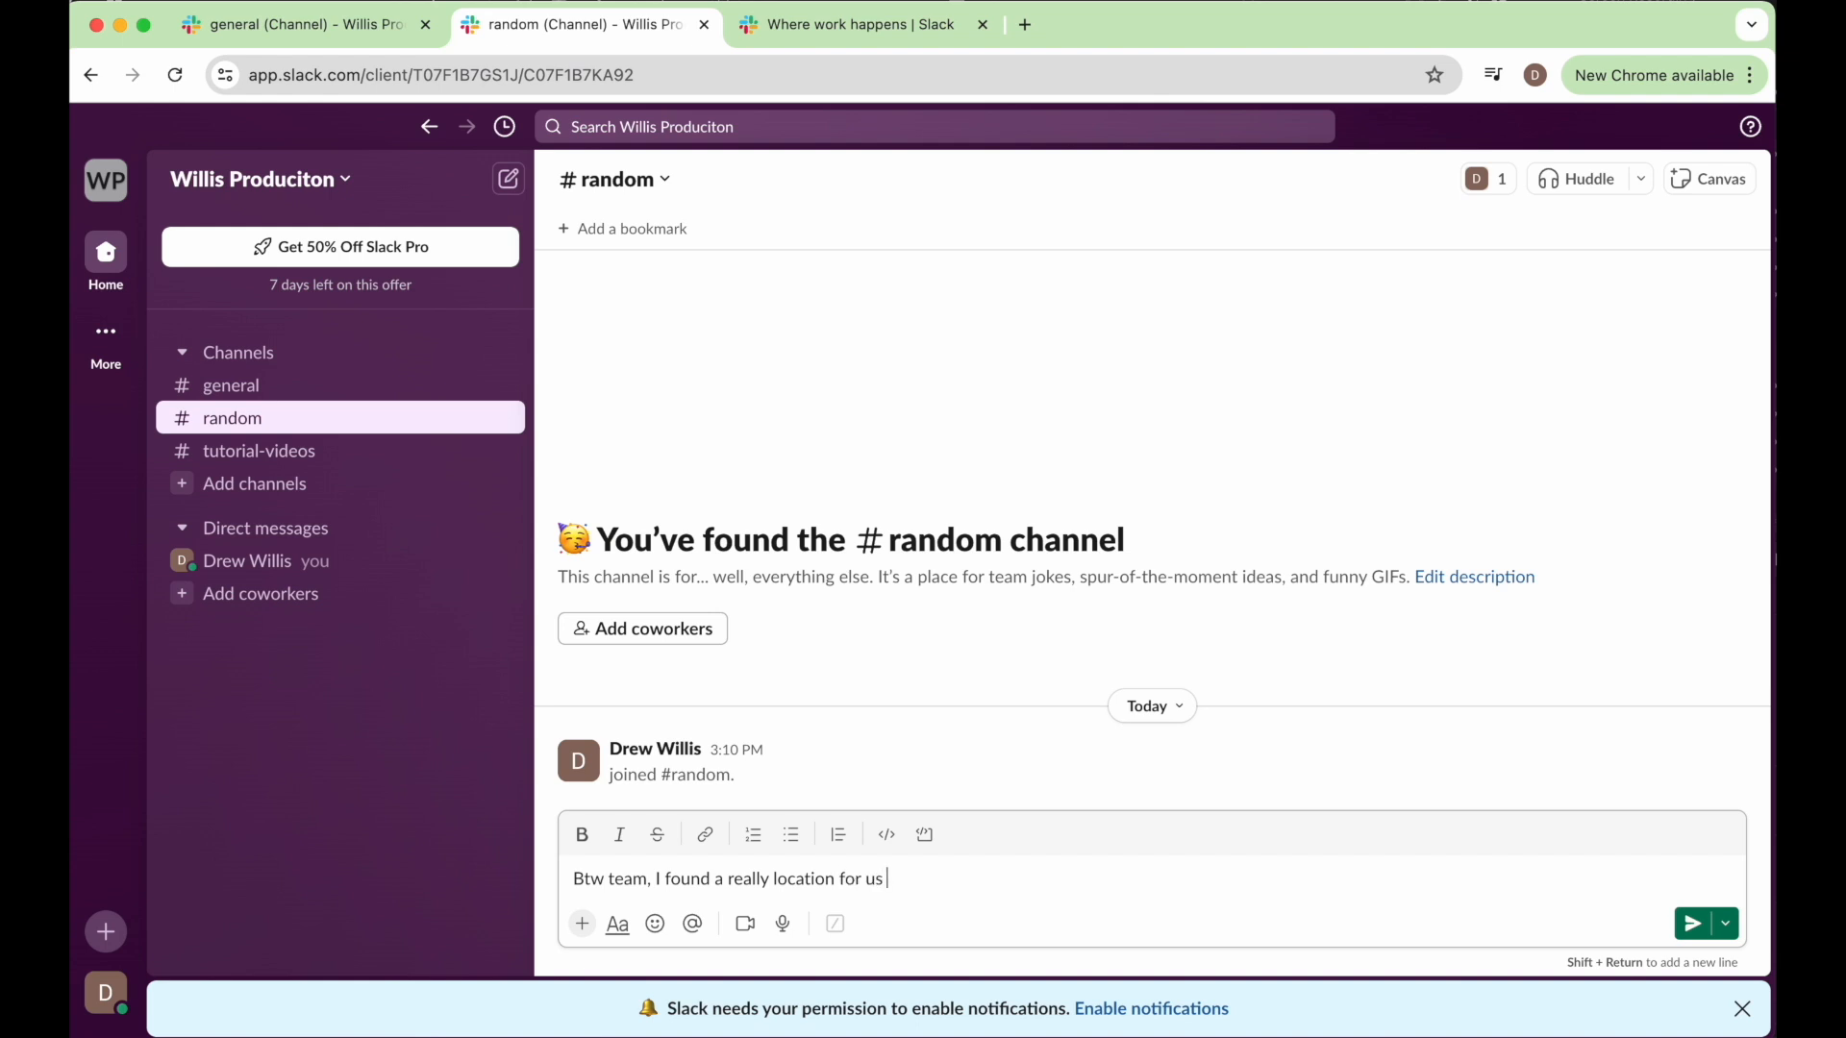
type(" to shoot our next video")
key("Return")
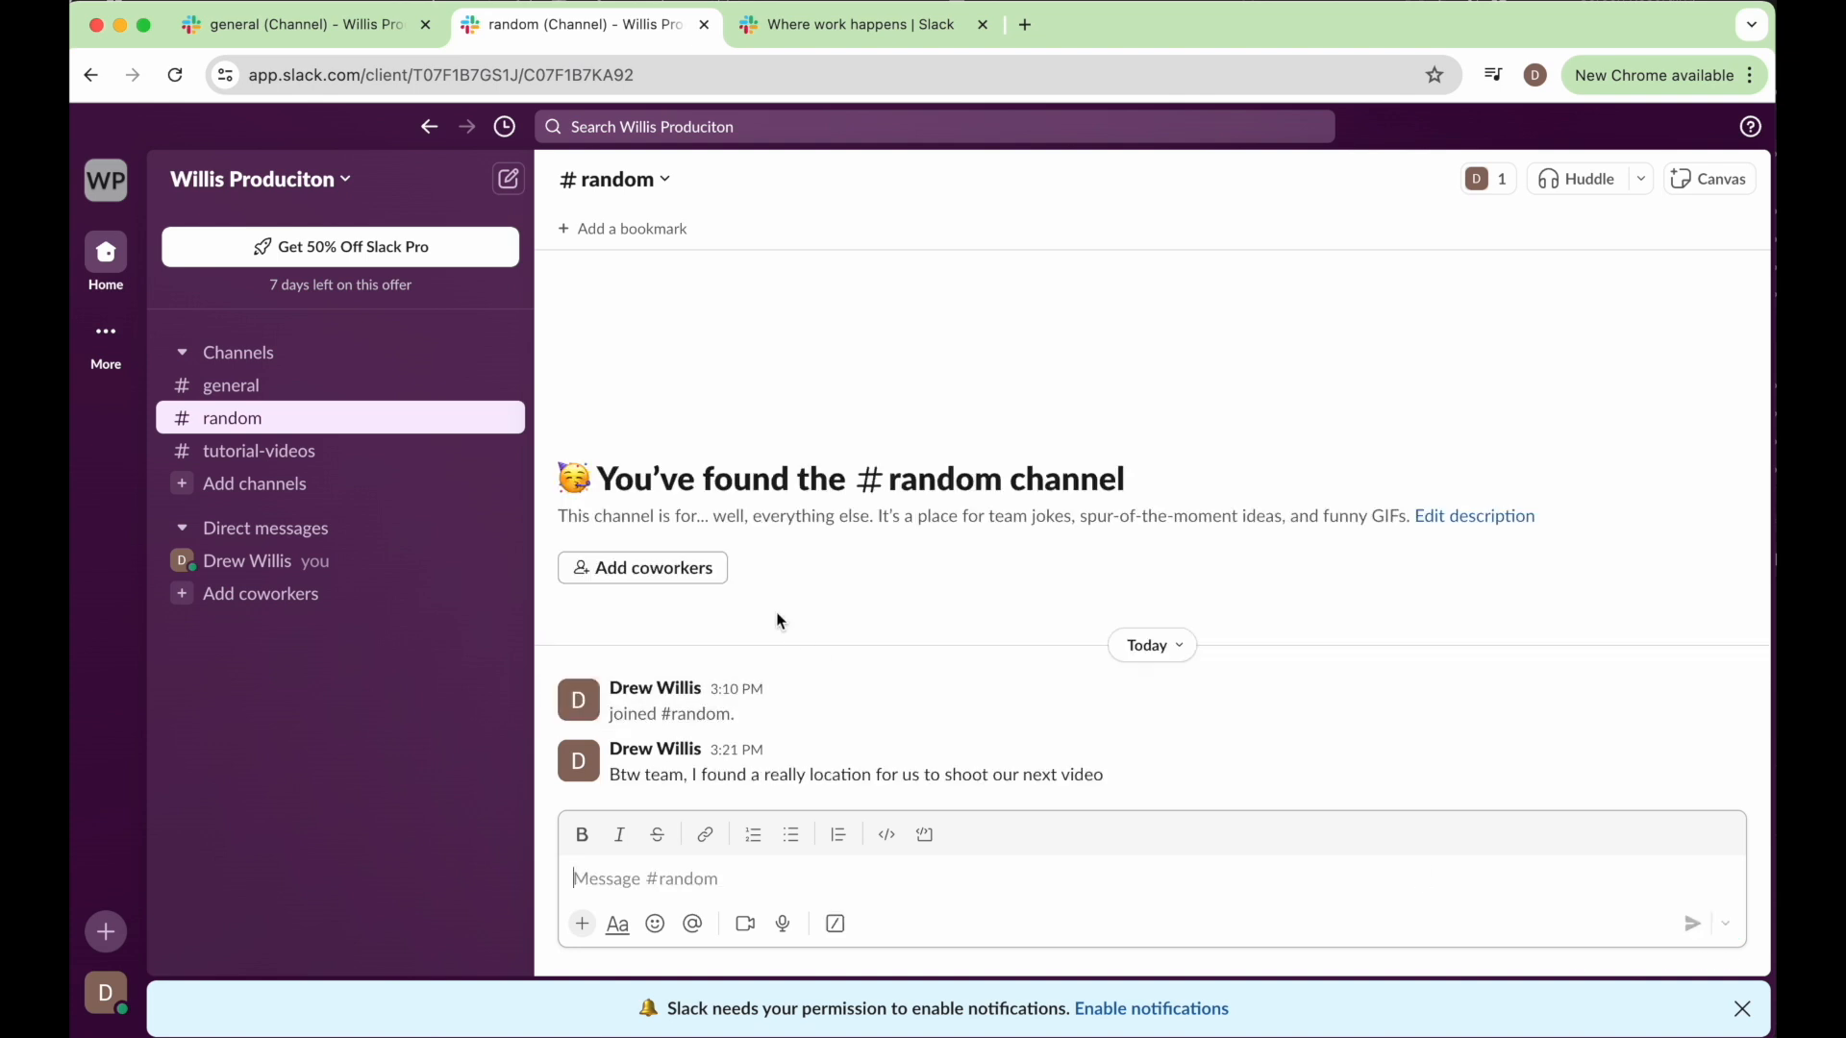